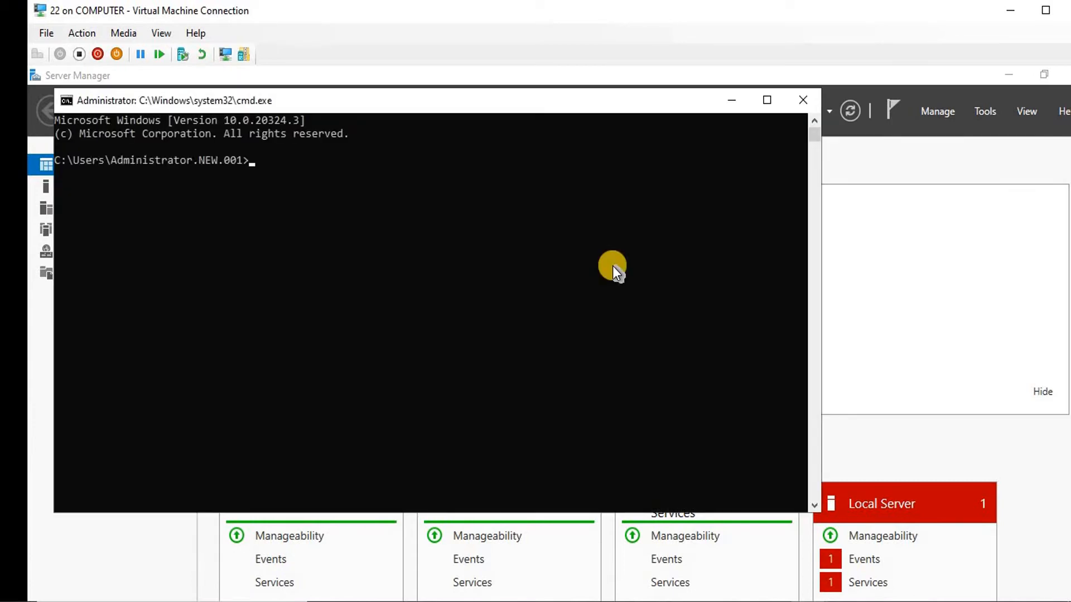
Ping 192.168.200.2 from the server's Command Prompt to confirm connectivity
text(ping 192.168.200.2)
key(Return)
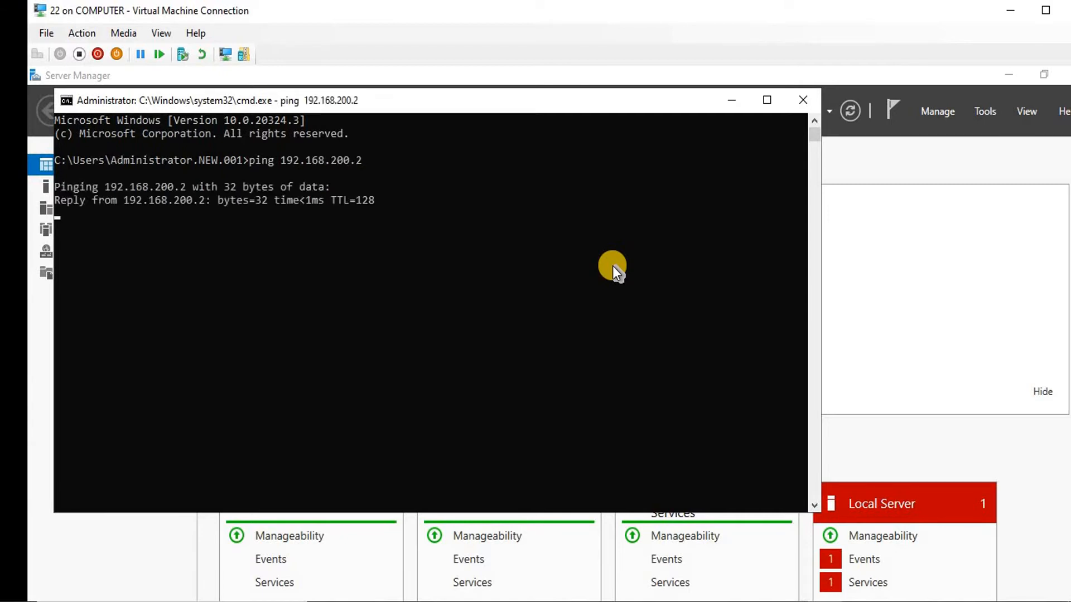
click(732, 100)
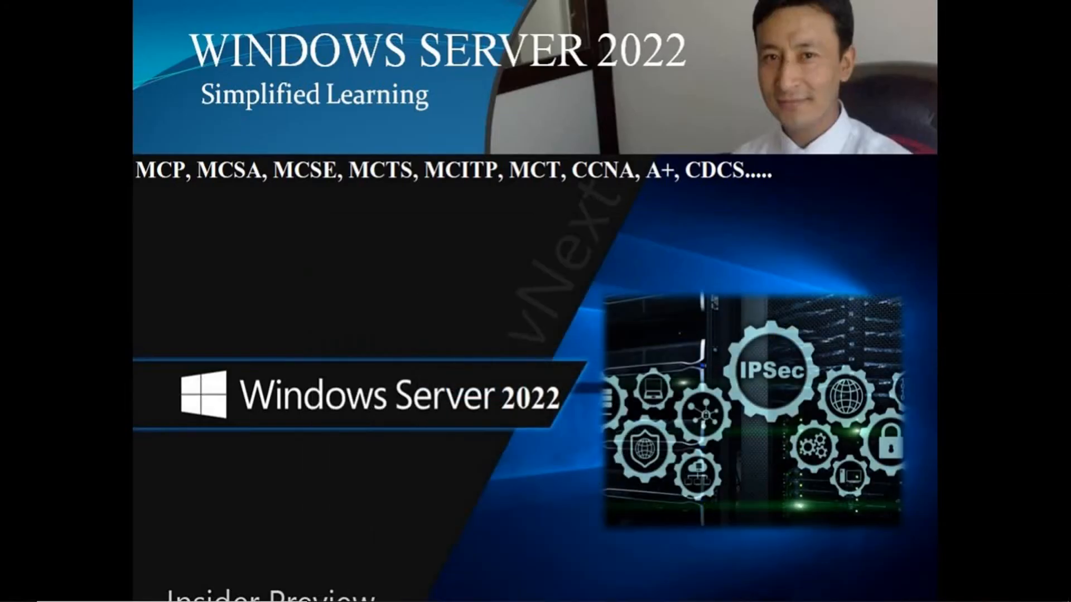
On the Windows 10 client, launch the Local Group Policy Editor with gpedit.msc
click(849, 538)
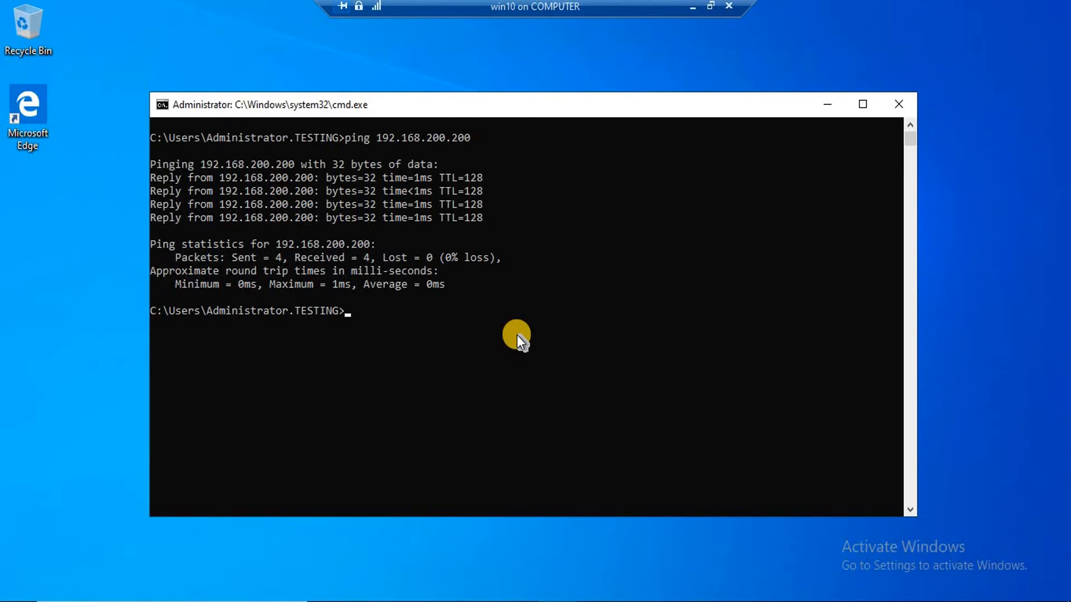
text(gpedit.msc)
key(Return)
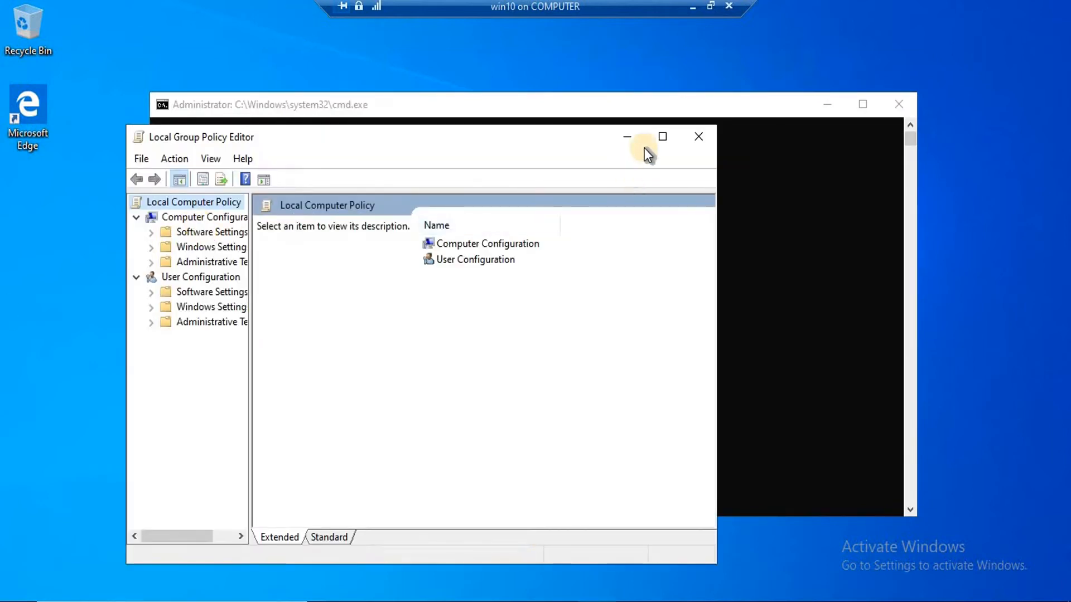
Maximize the editor, widen the tree pane, and select IP Security Policies on Local Computer
click(662, 136)
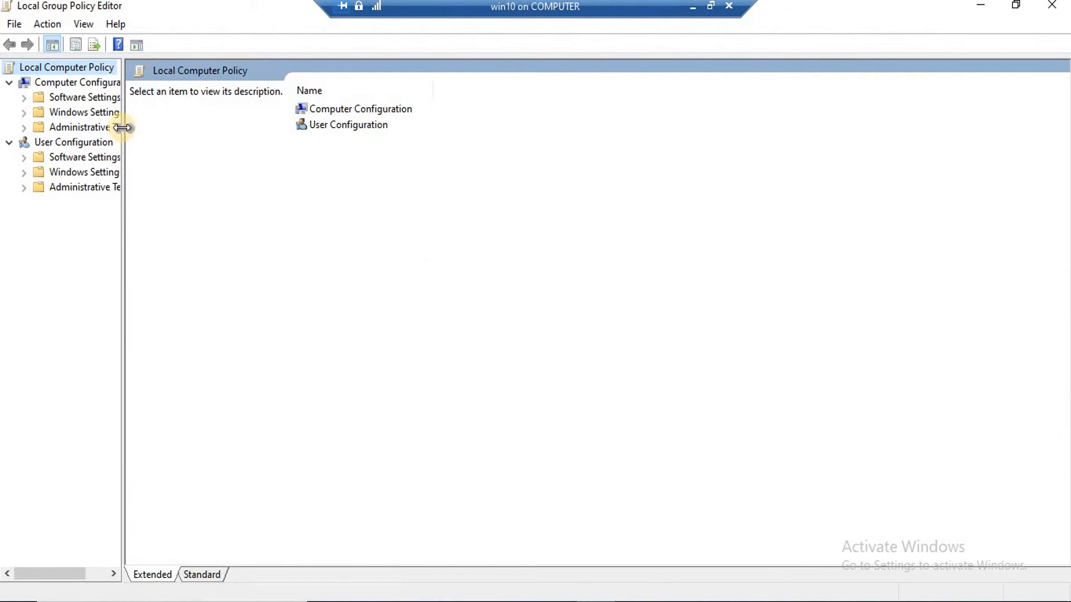
drag(124, 126, 207, 143)
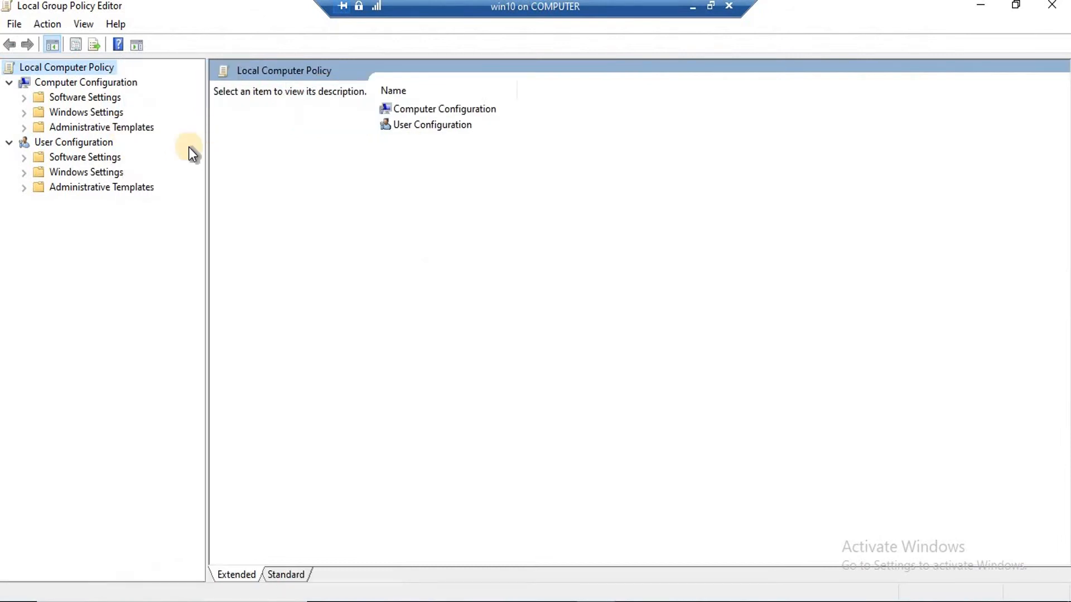
click(57, 82)
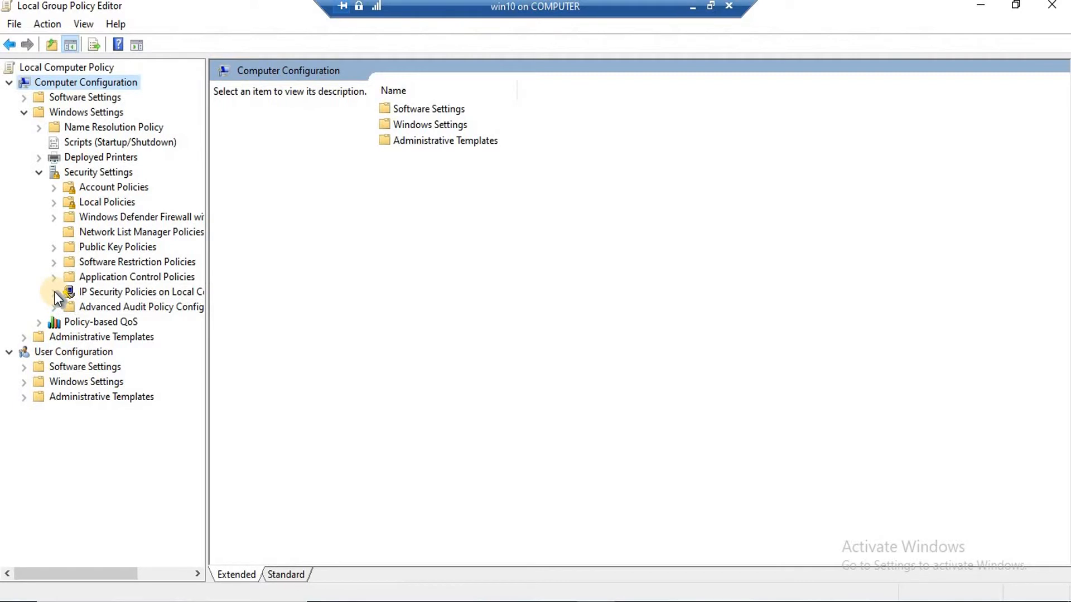
click(111, 293)
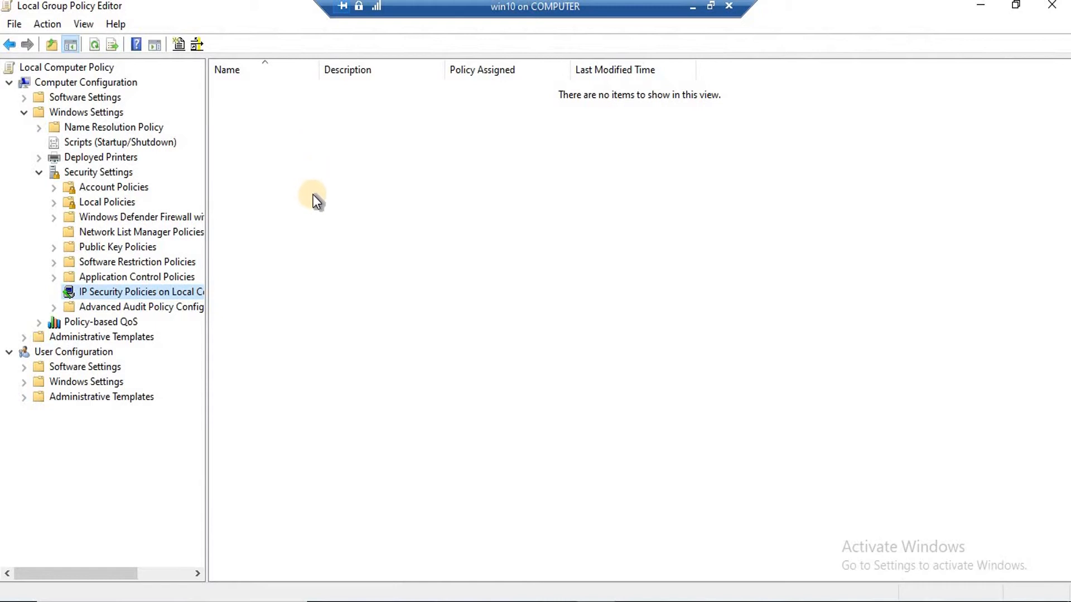
Create a new IP security policy named 'ICMP BLOCK', leaving the default response rule off
right_click(305, 141)
click(356, 154)
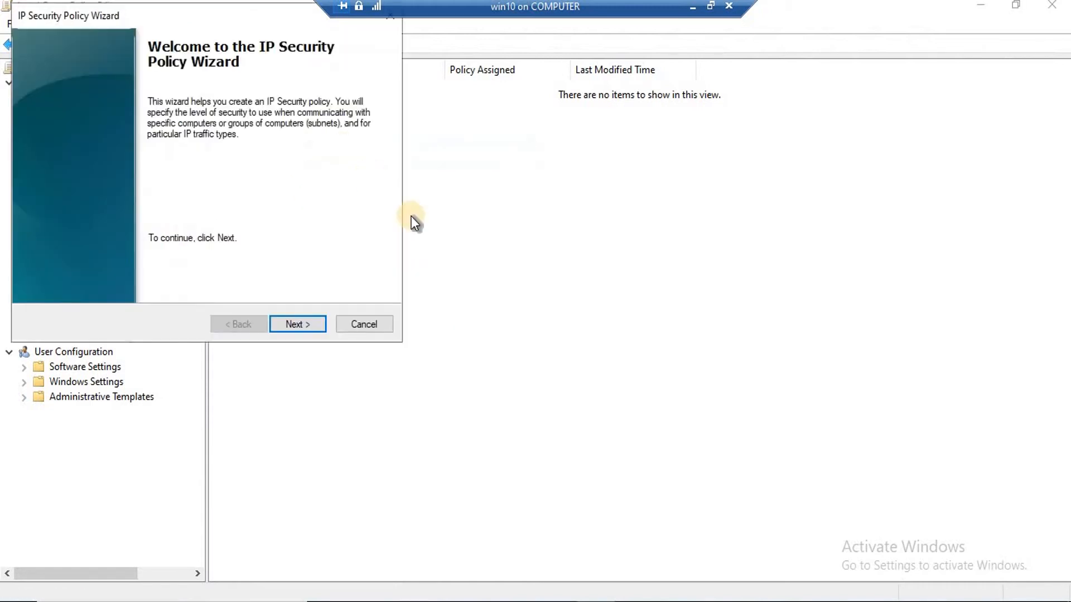
click(304, 329)
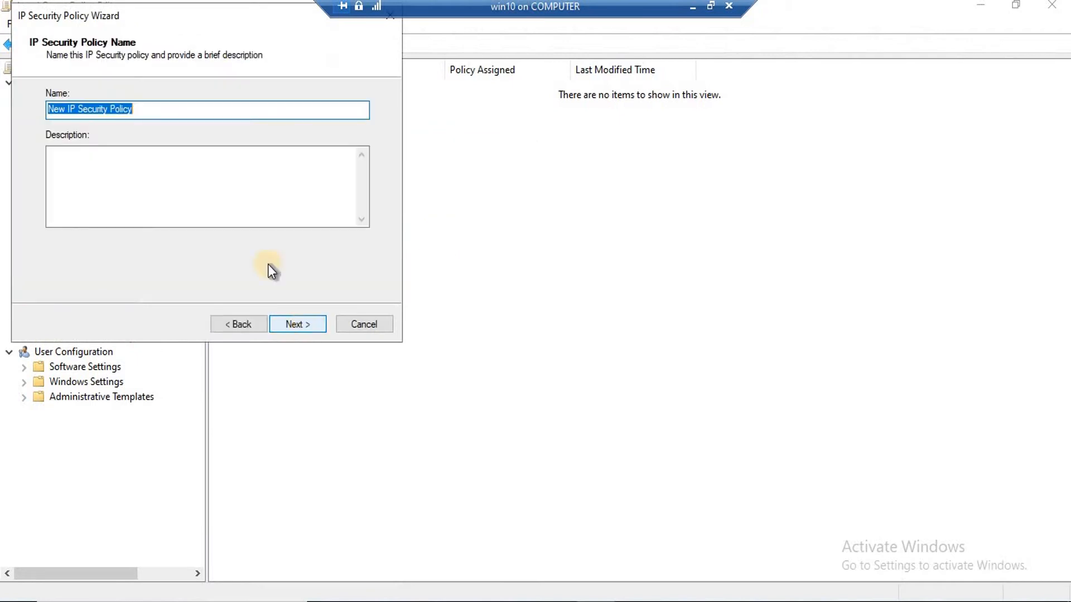
drag(178, 26, 183, 30)
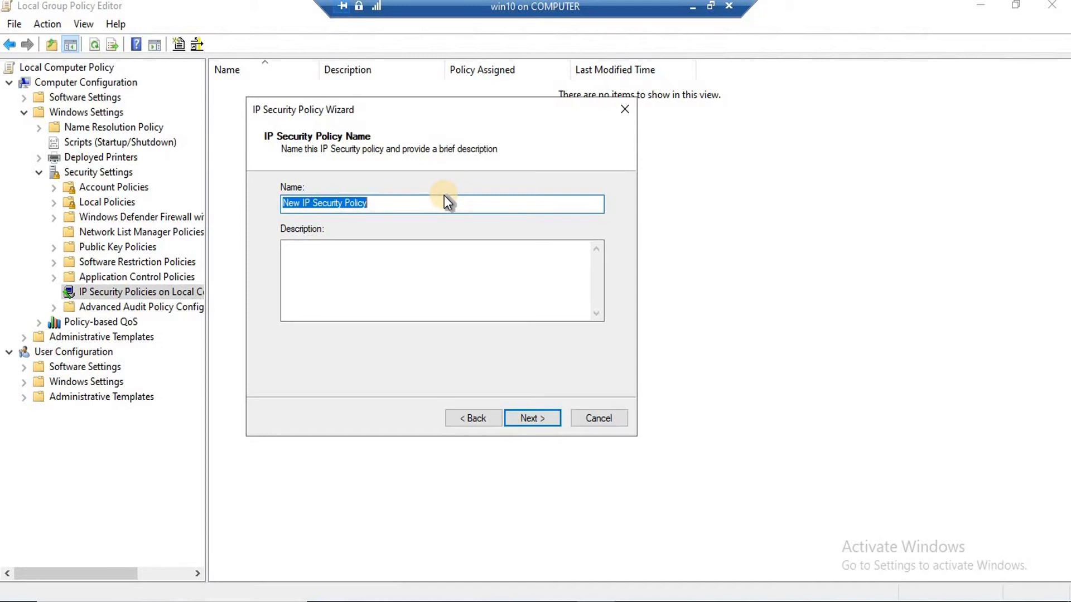
text(ICMP )
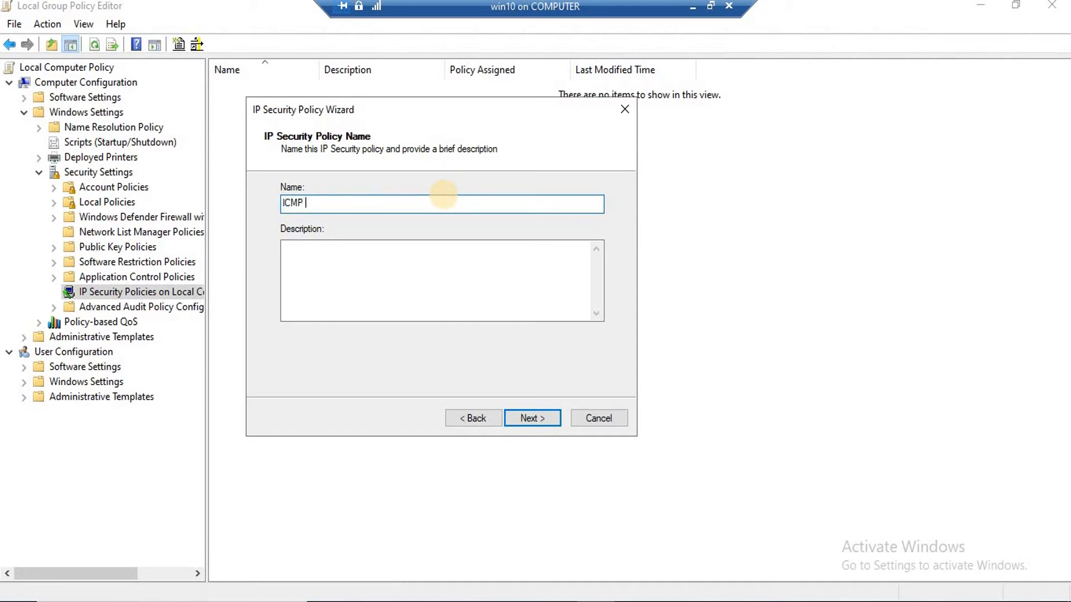
text(BLOCK)
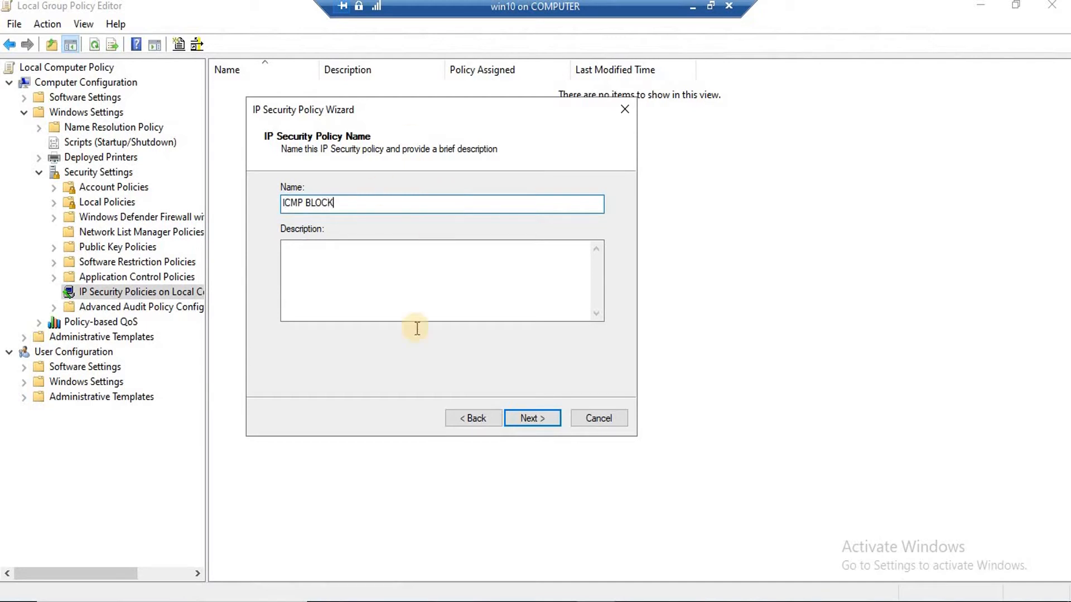
click(529, 422)
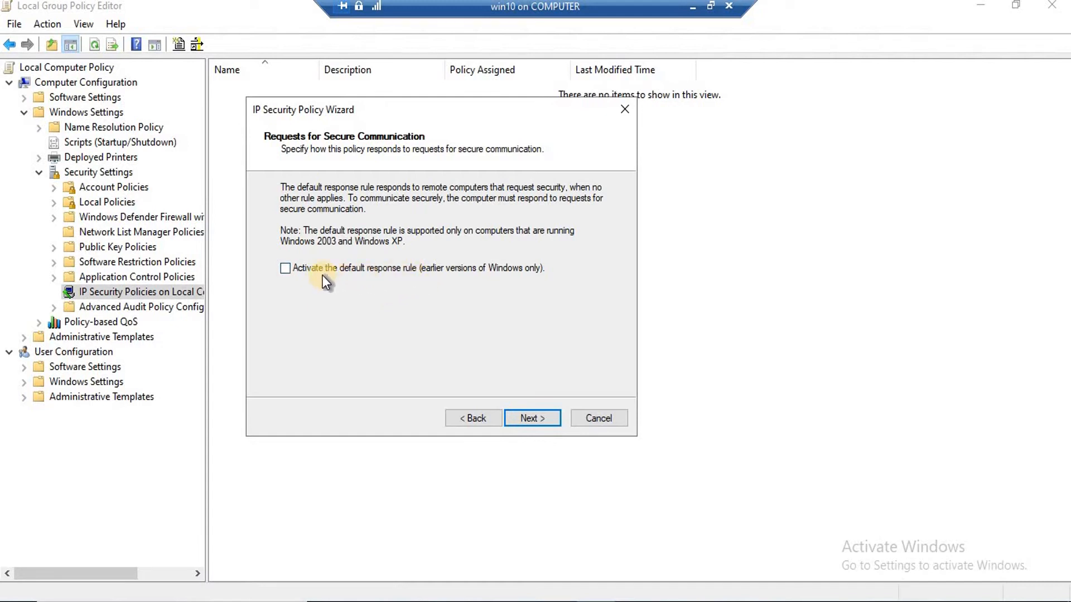
click(541, 417)
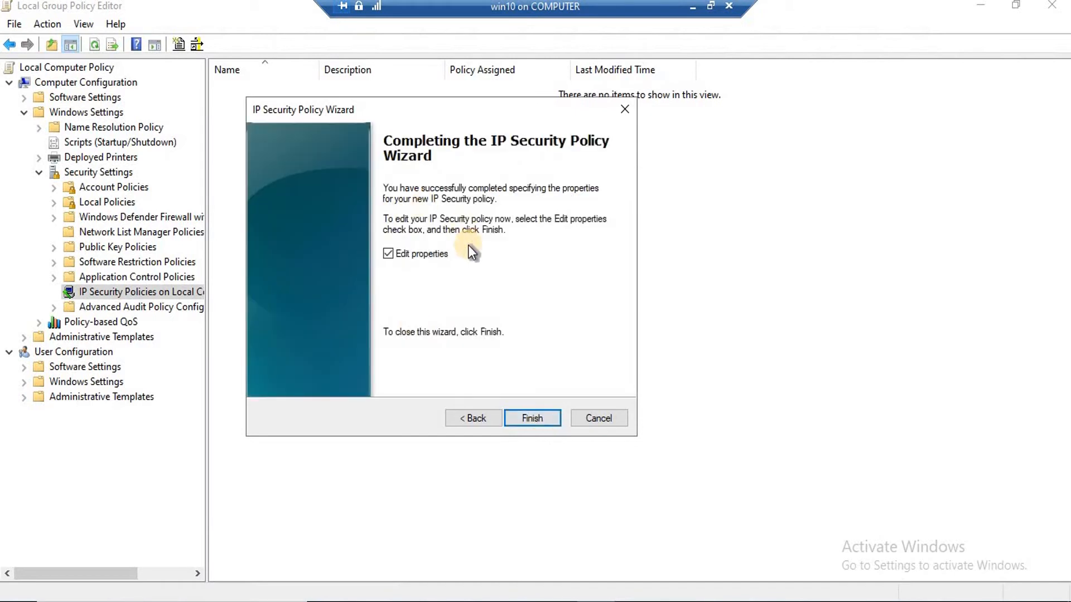
Finish the ICMP BLOCK policy and start adding a security rule from its properties
click(537, 420)
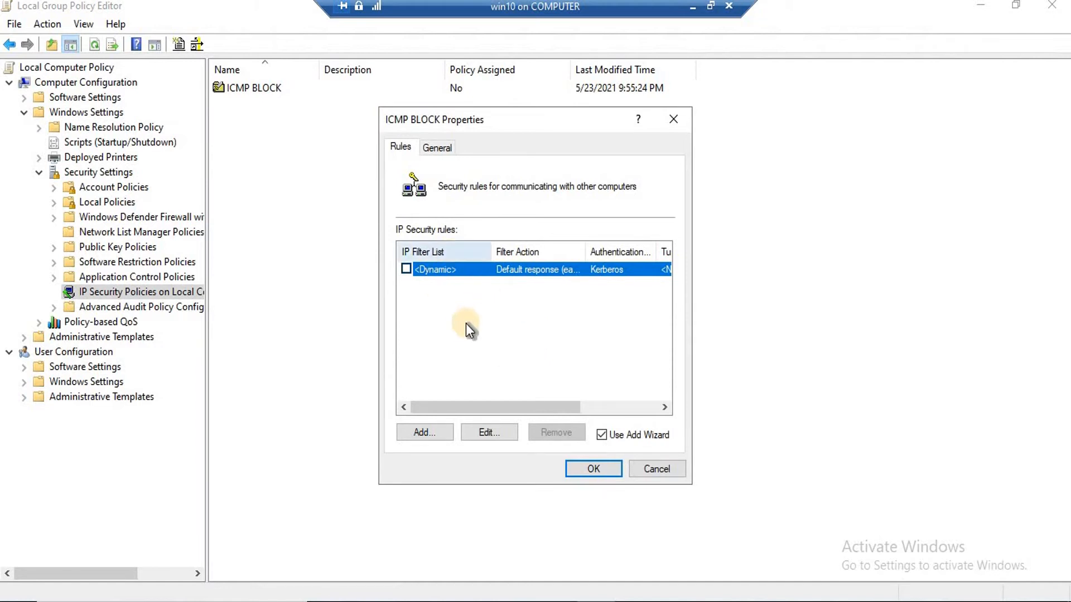
drag(450, 124, 400, 110)
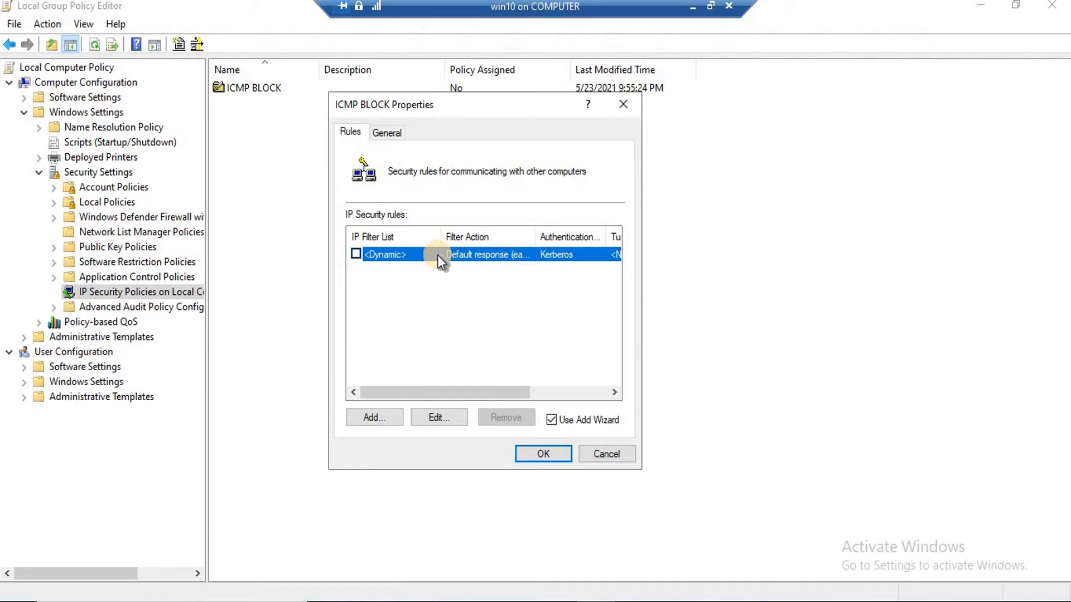
click(374, 420)
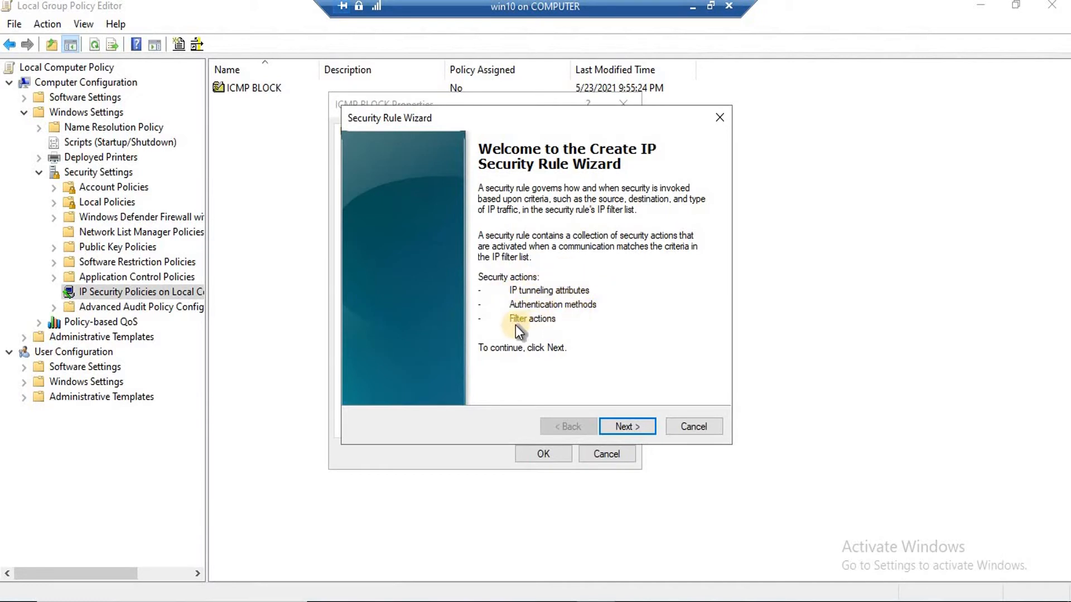
Set the rule to no tunnel and all network connections, then delete the 'for ping ipsec' filter list
click(620, 427)
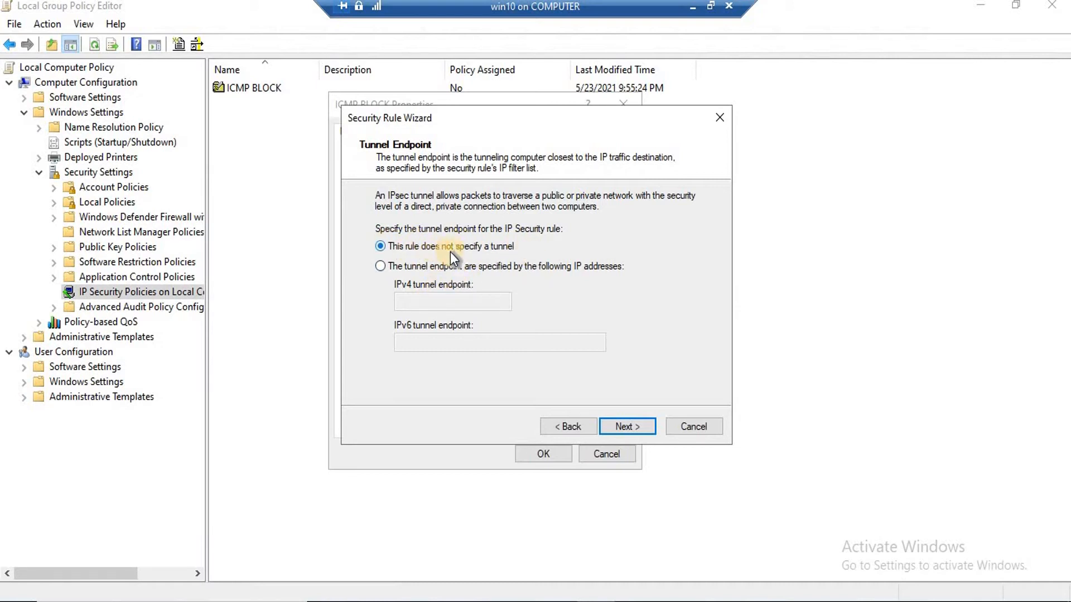
click(631, 427)
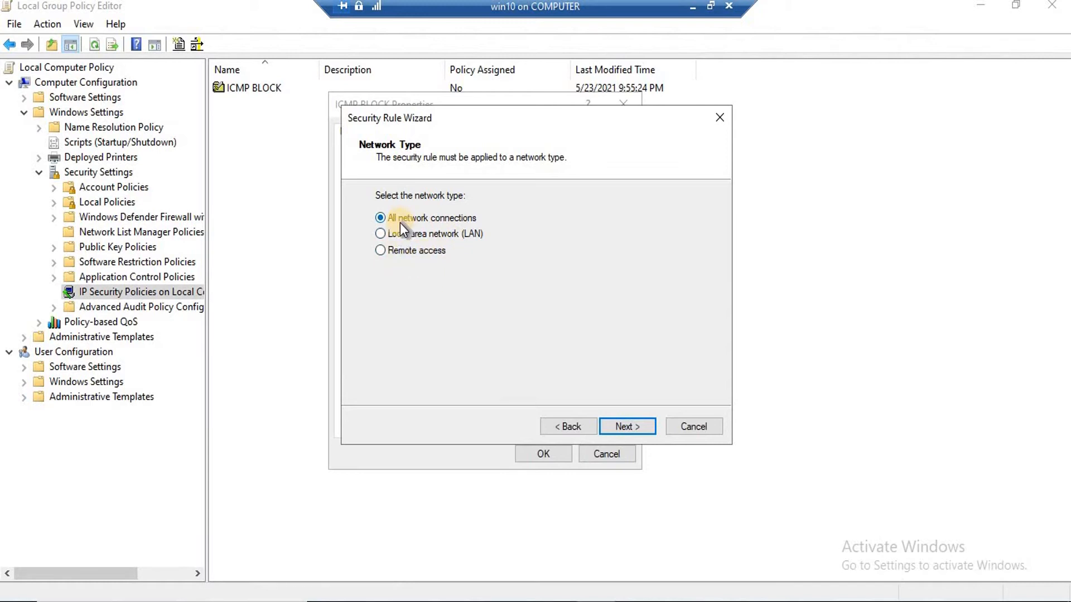
click(629, 425)
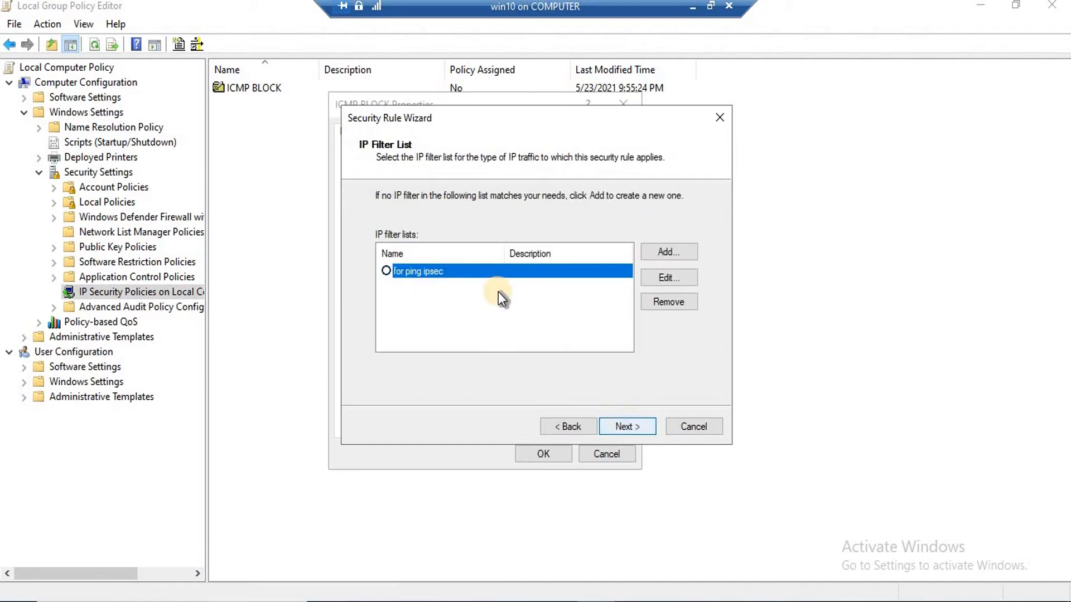
click(670, 306)
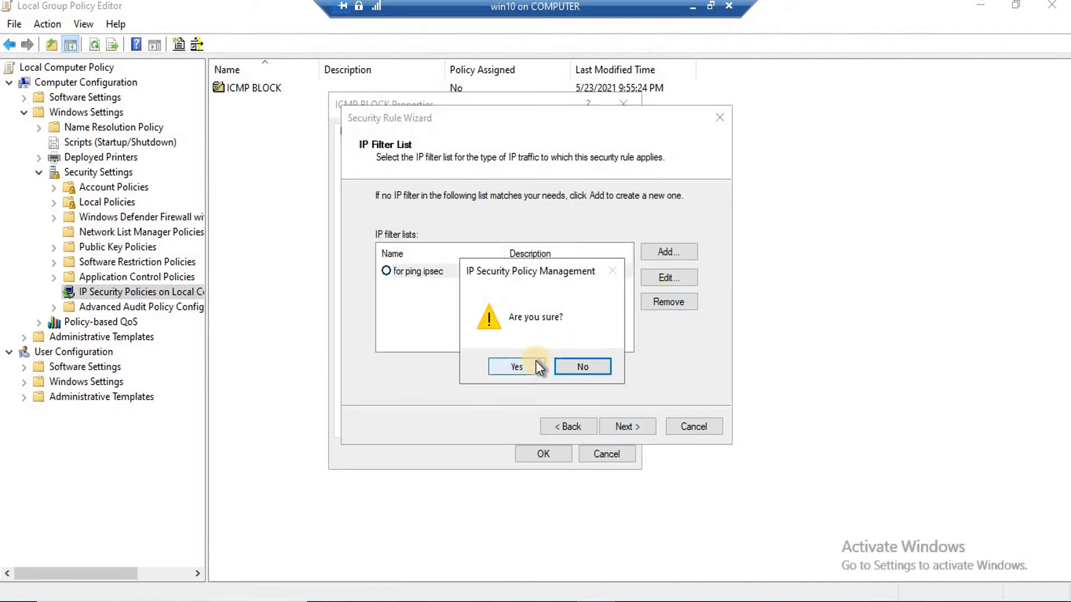
click(535, 360)
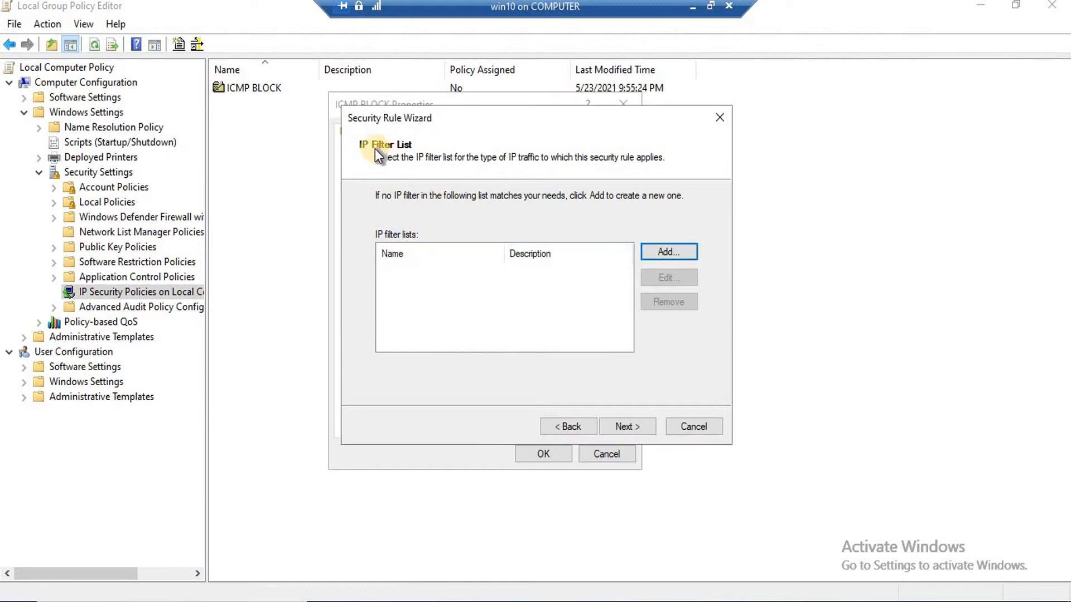
Create a new IP filter list named 'icmp filter' and start adding a mirrored filter to it
click(667, 252)
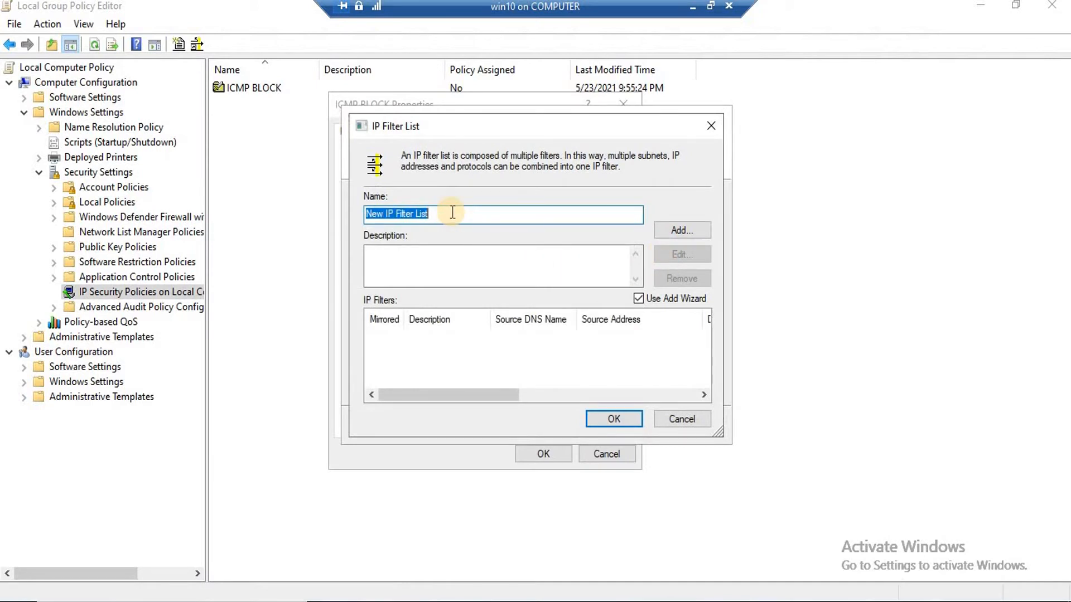
text(ic)
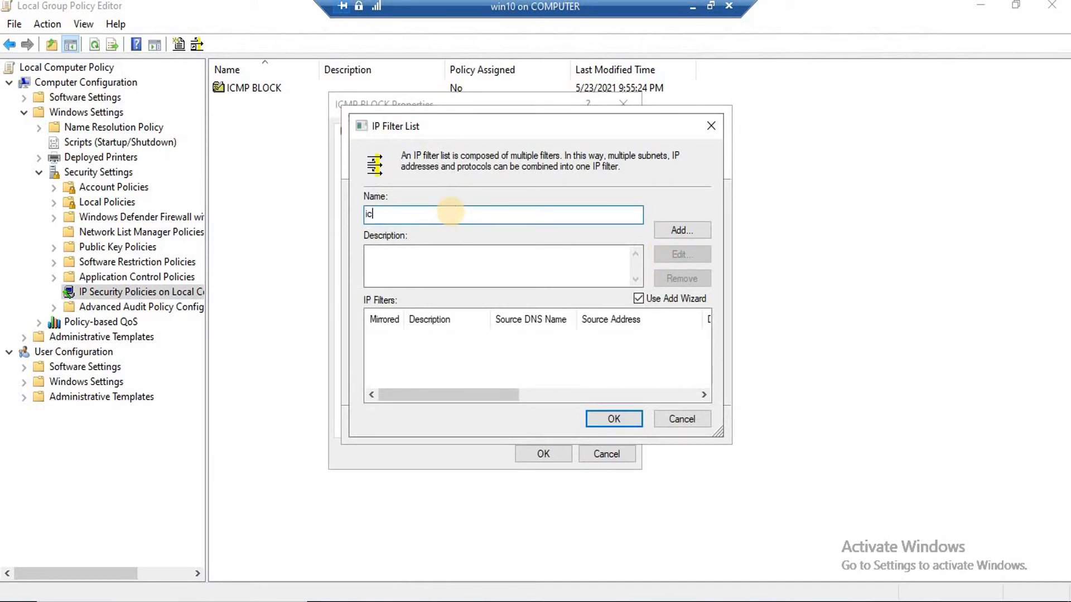
text(mp filter)
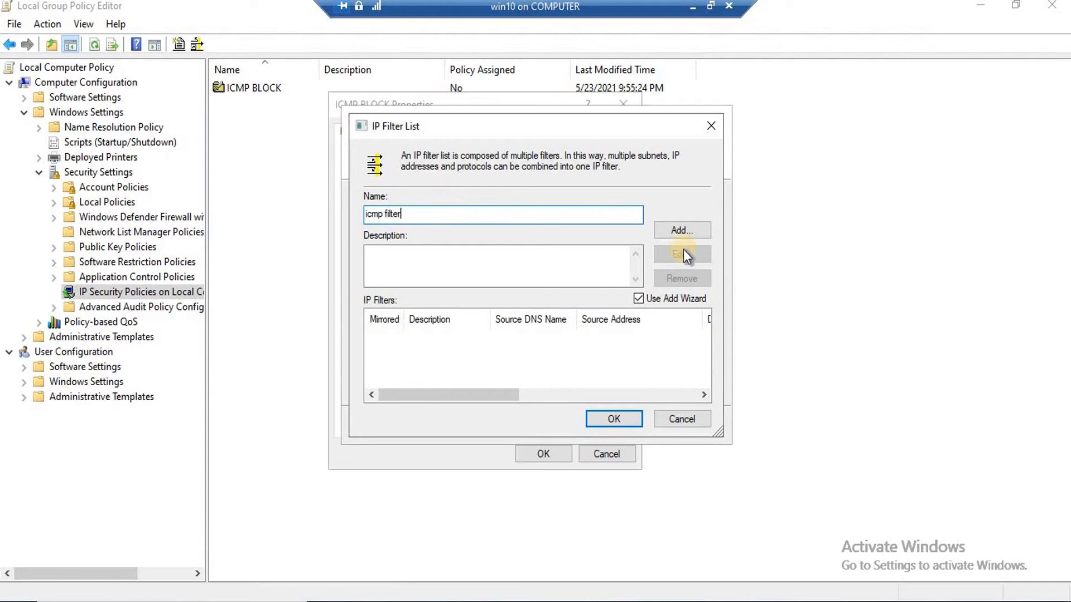
click(685, 224)
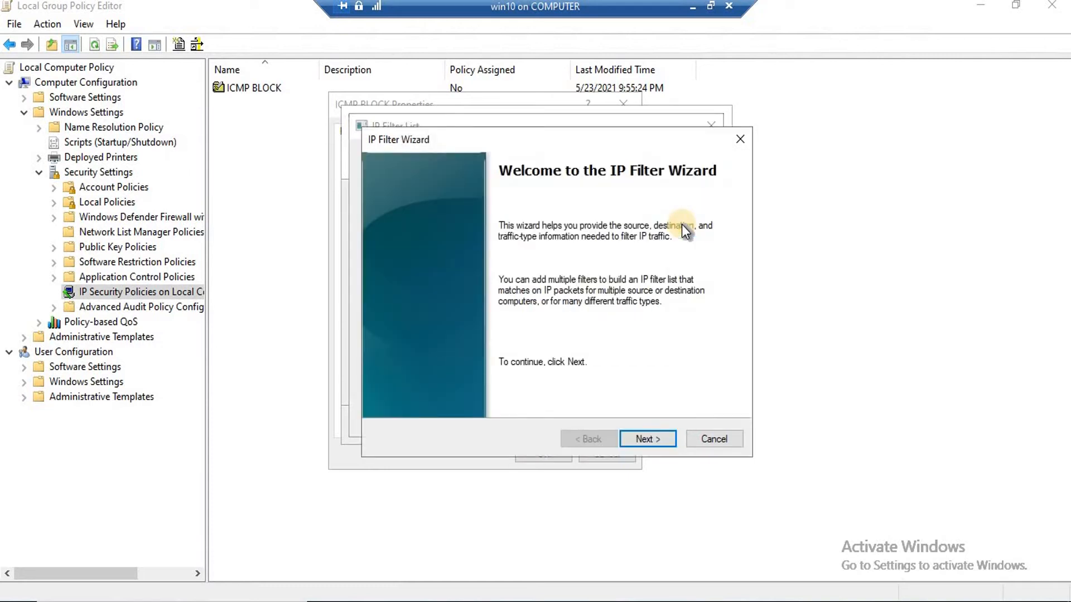
click(647, 439)
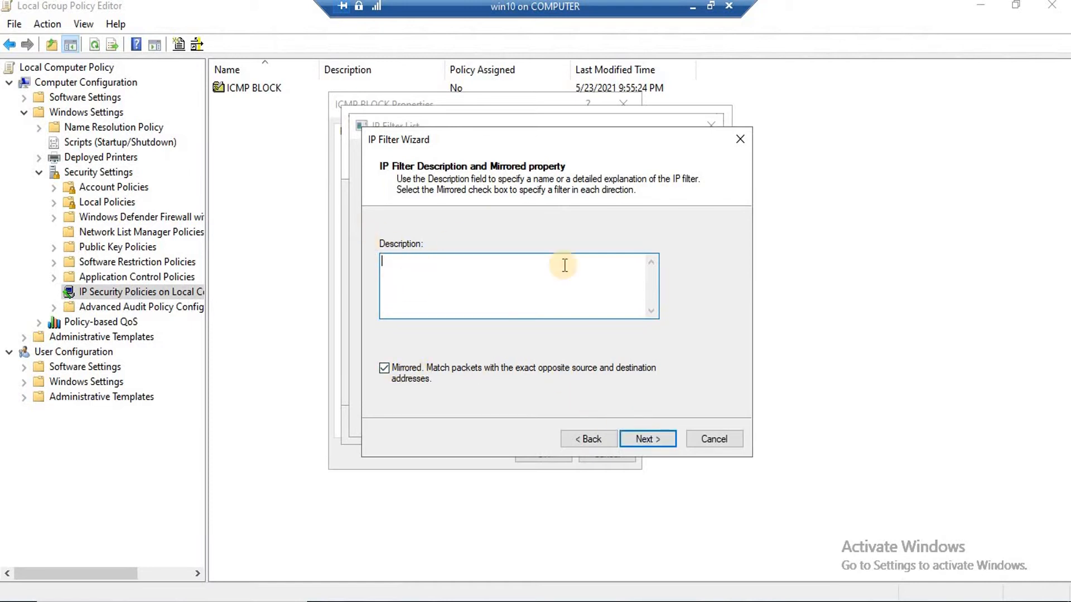
Set the filter's source to My IP Address and its destination to Any IP Address
click(645, 439)
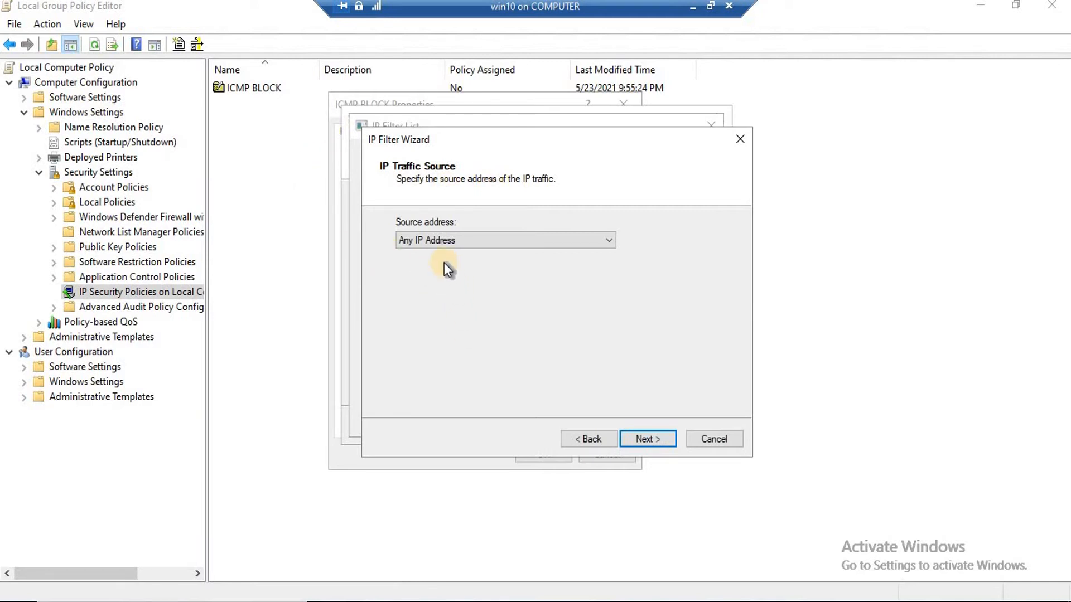
click(446, 240)
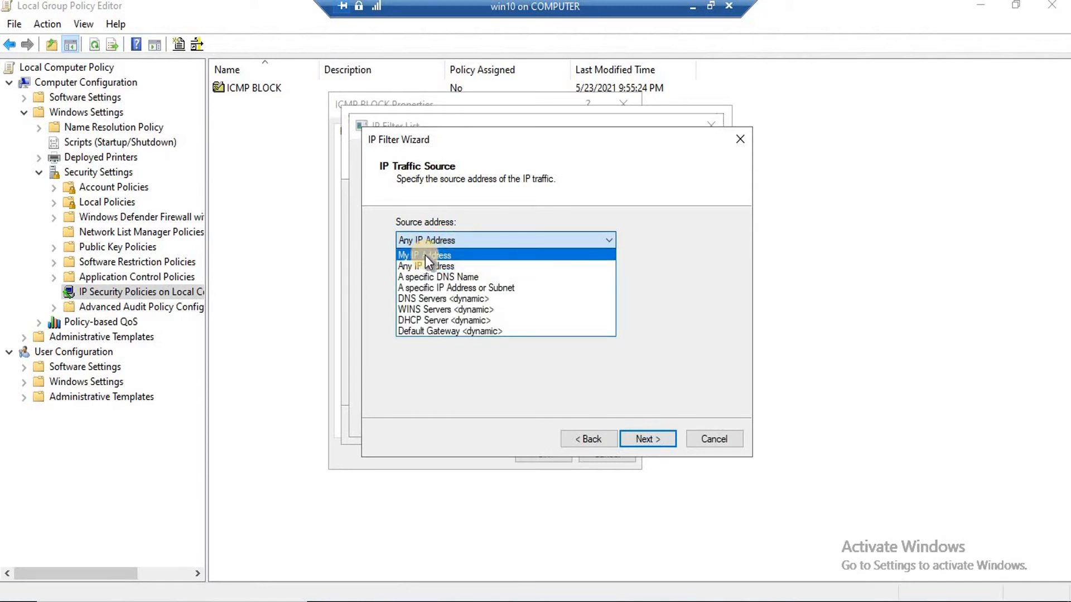
click(425, 255)
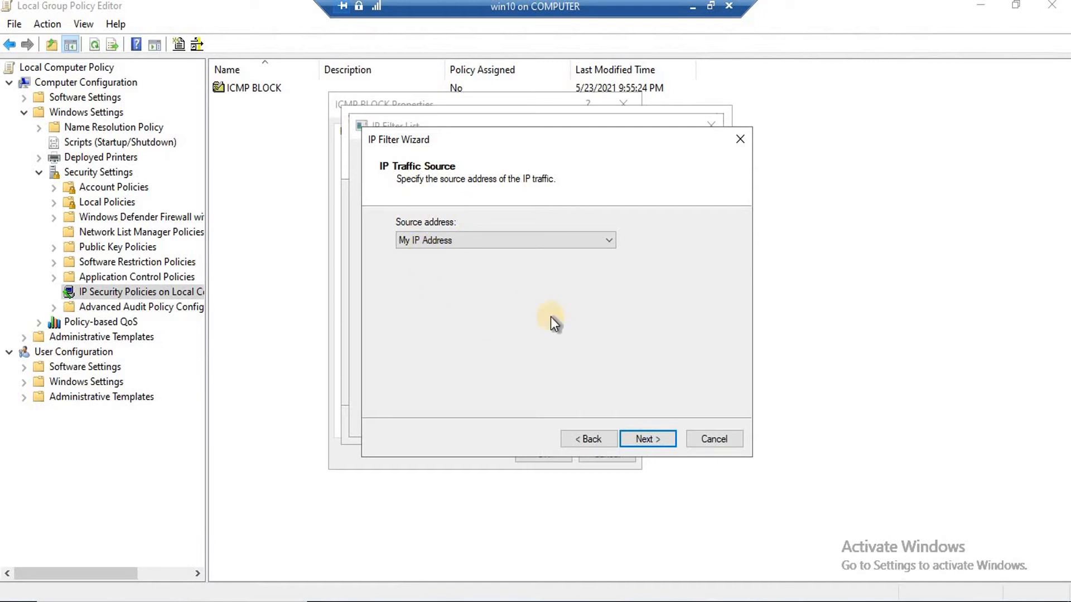
click(647, 438)
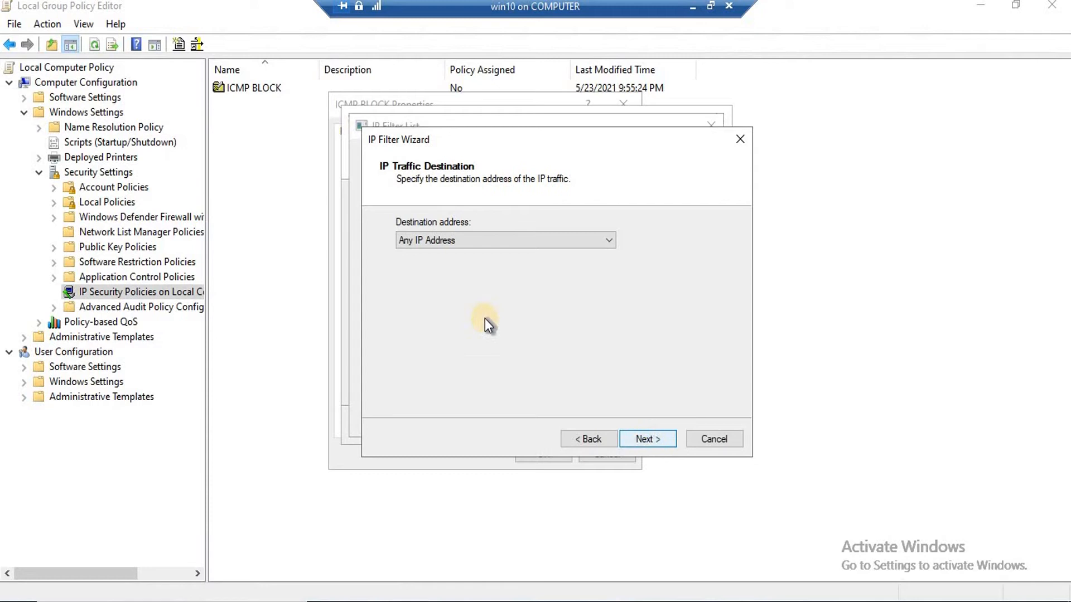
click(457, 241)
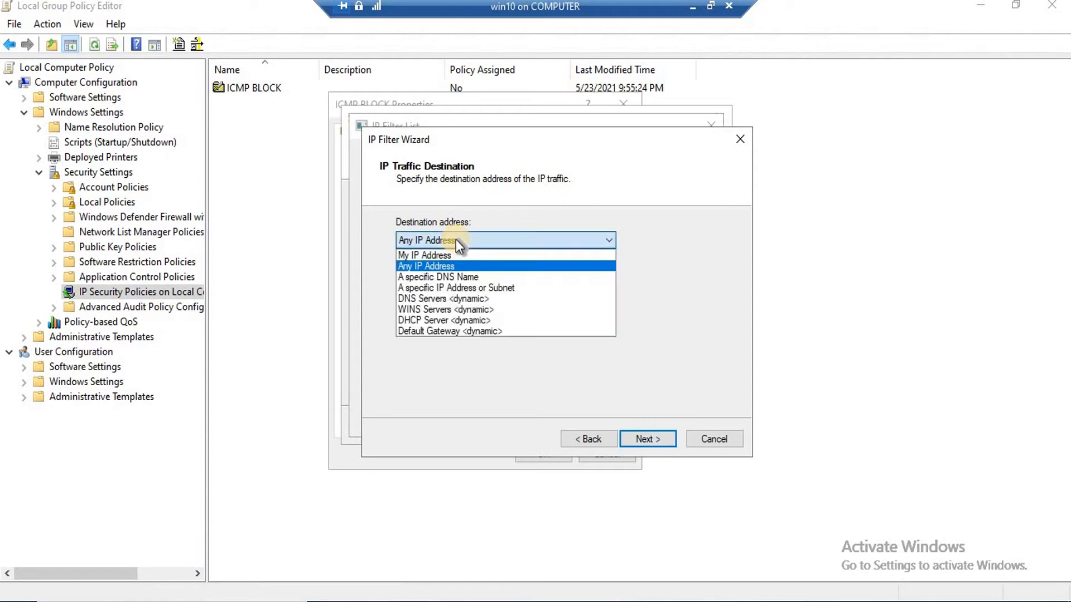
click(429, 267)
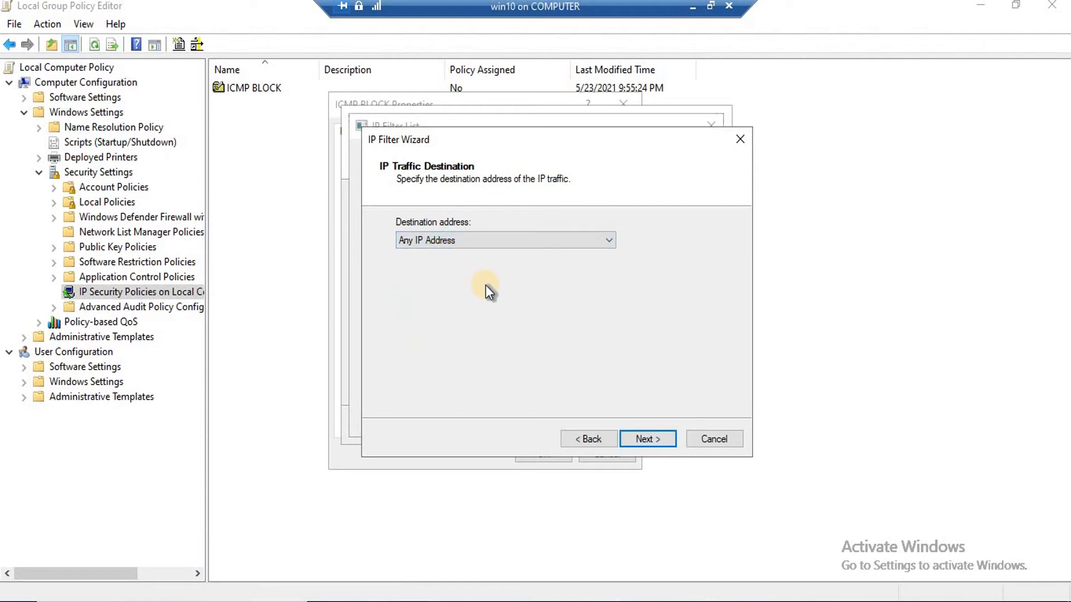
Leave the filter's protocol type as Any and advance to the wizard's completion page
click(644, 440)
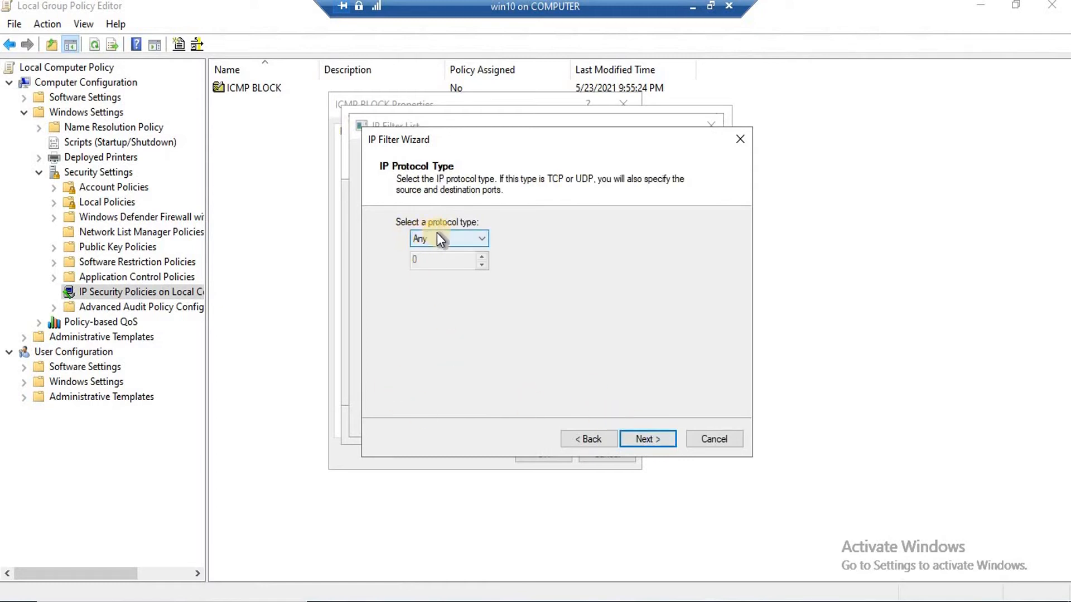
click(480, 240)
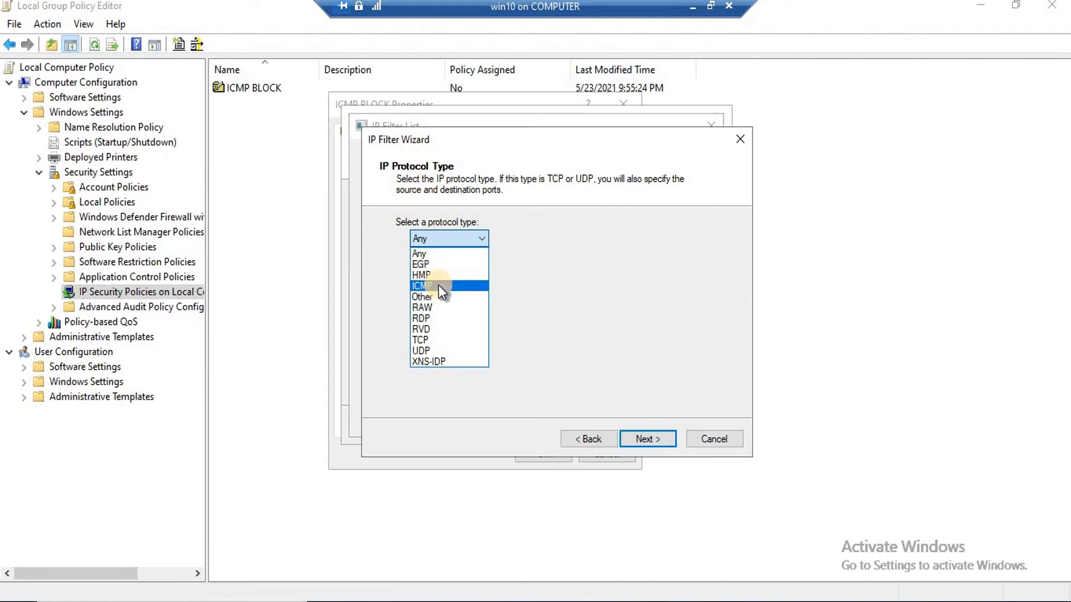
click(439, 237)
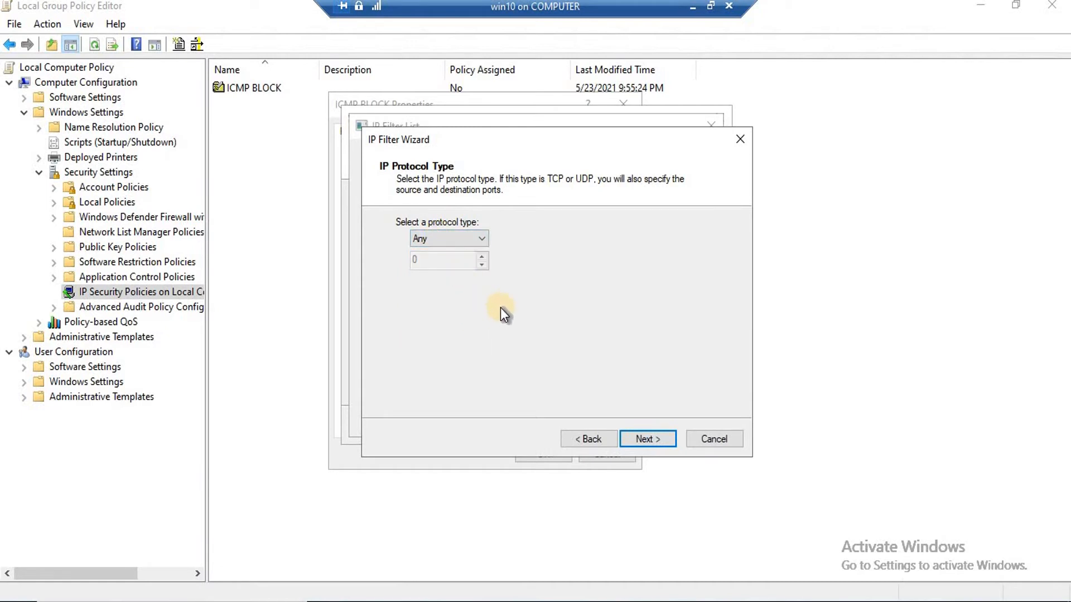
click(645, 437)
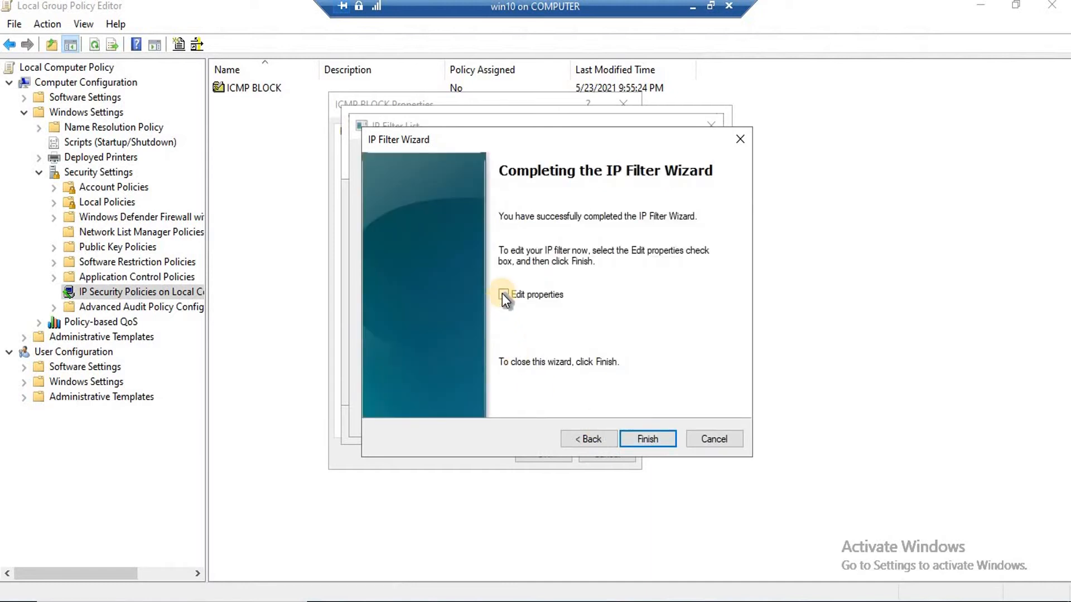
Finish the filter, review its properties, save the icmp filter list, and select it for the rule
click(656, 440)
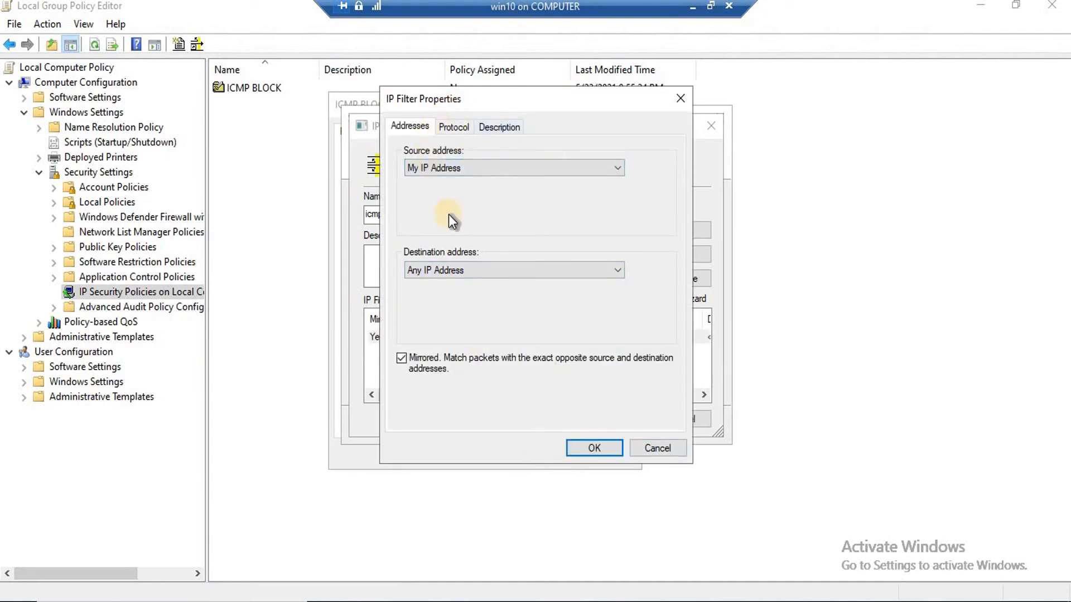
click(451, 129)
click(494, 129)
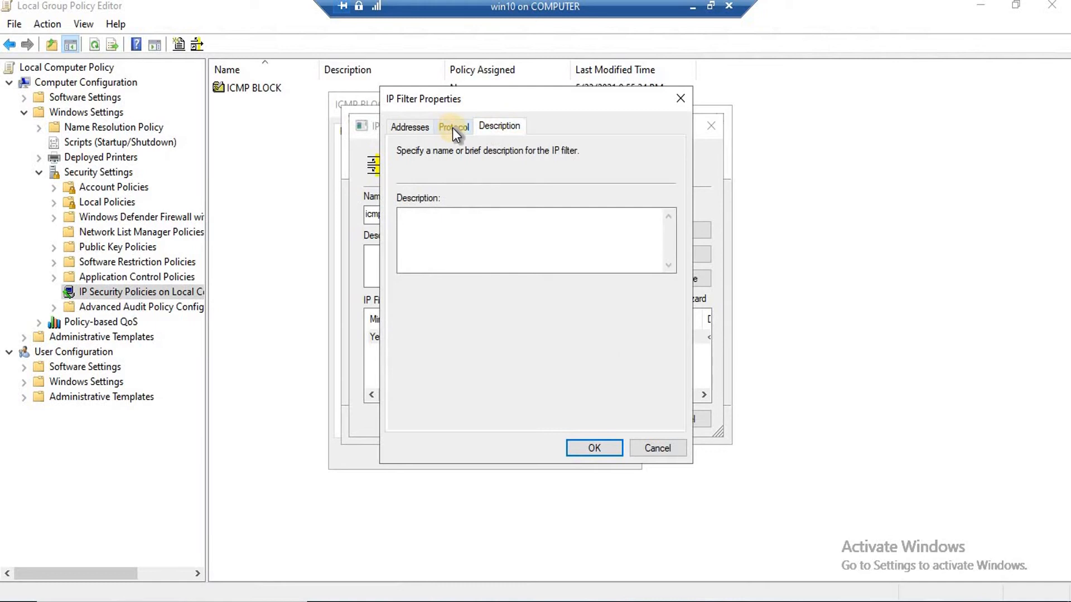
click(453, 129)
click(419, 129)
click(594, 449)
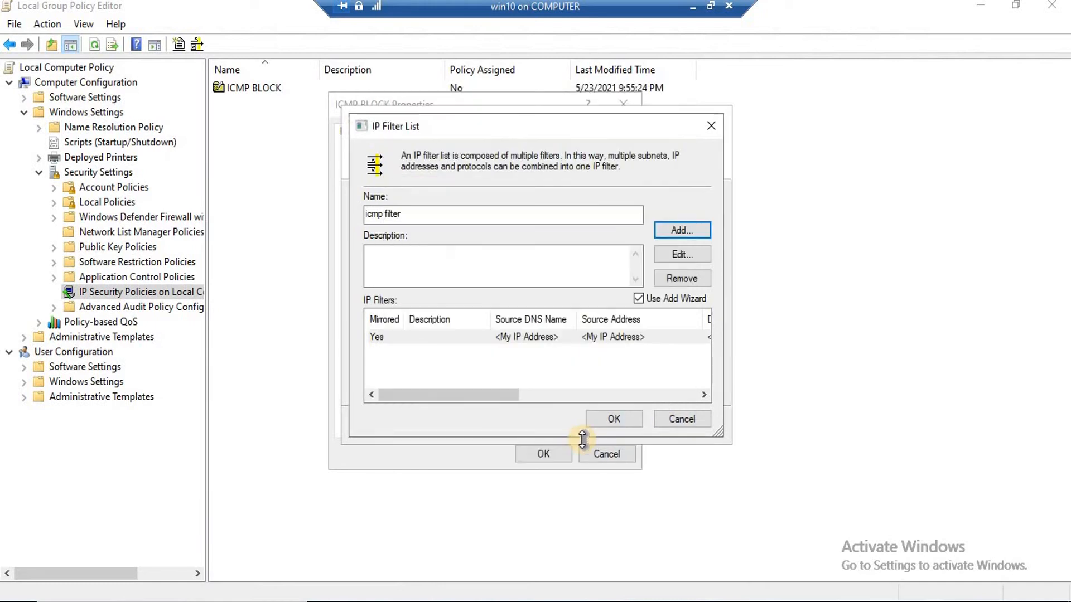
click(615, 417)
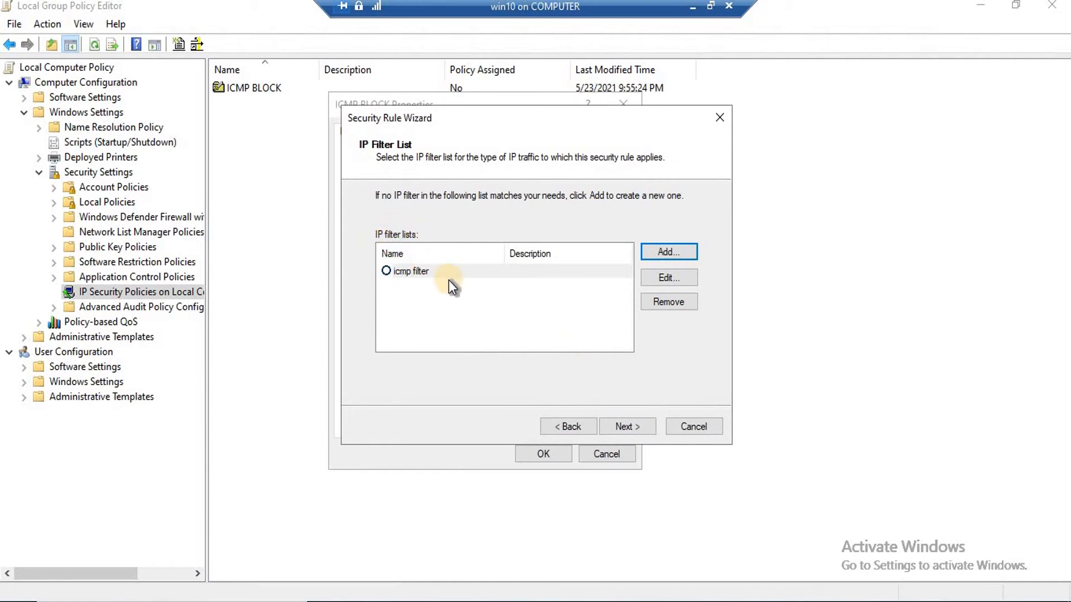
click(387, 272)
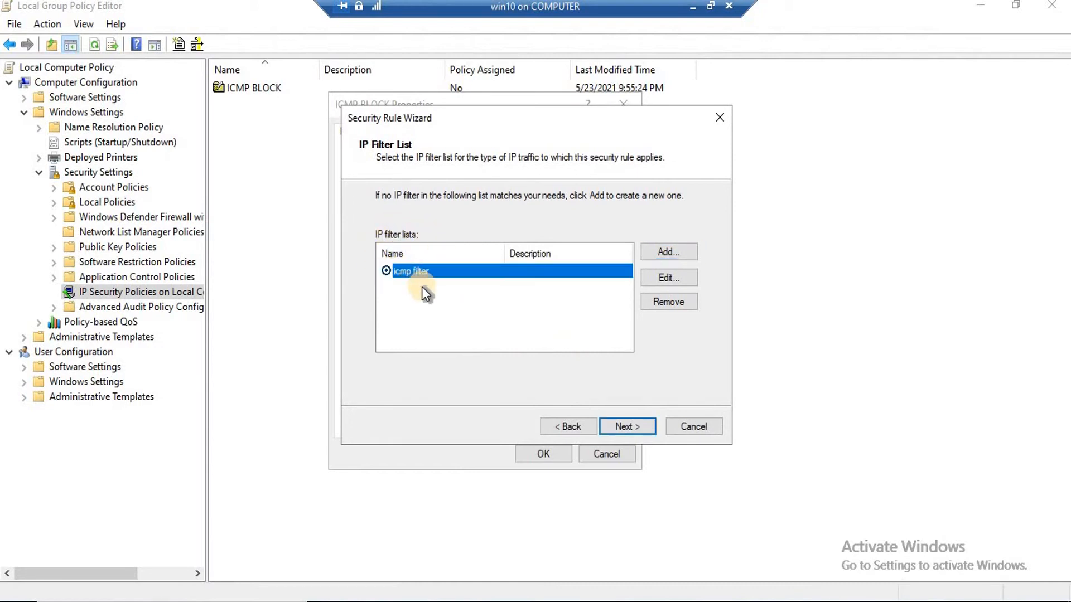
Delete the 'my ipsec' filter action from the rule's filter action list
click(625, 427)
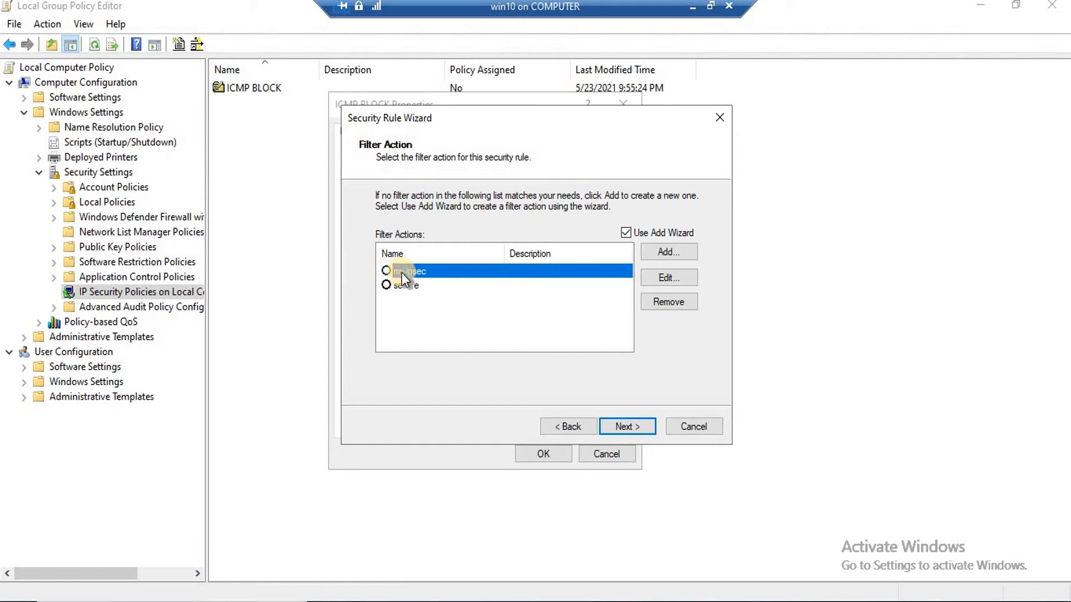
click(677, 303)
click(531, 367)
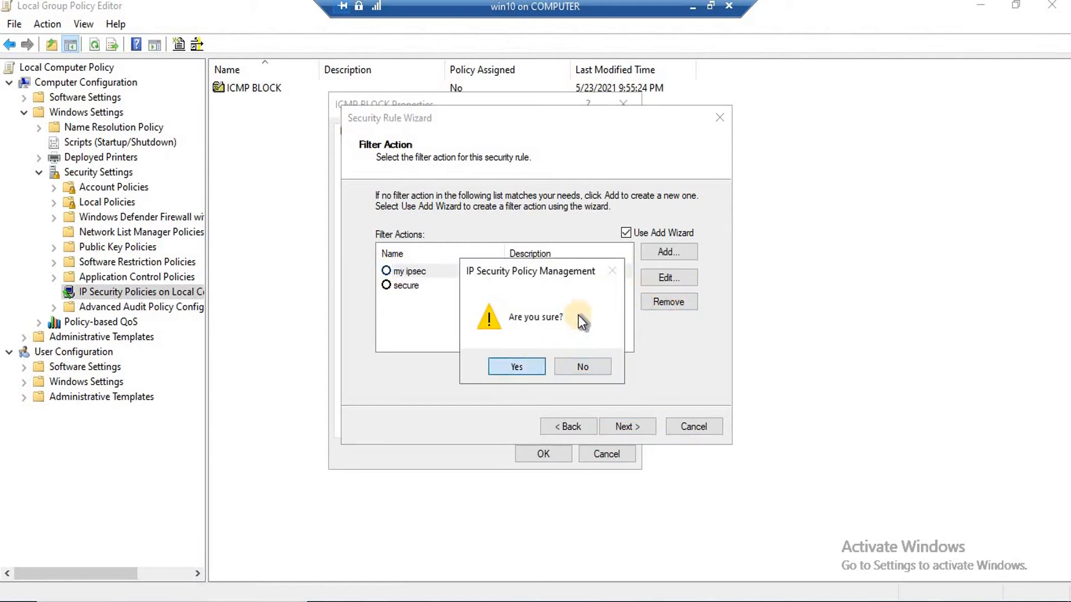
Try removing the in-use 'secure' filter action, then begin creating a new filter action
click(389, 270)
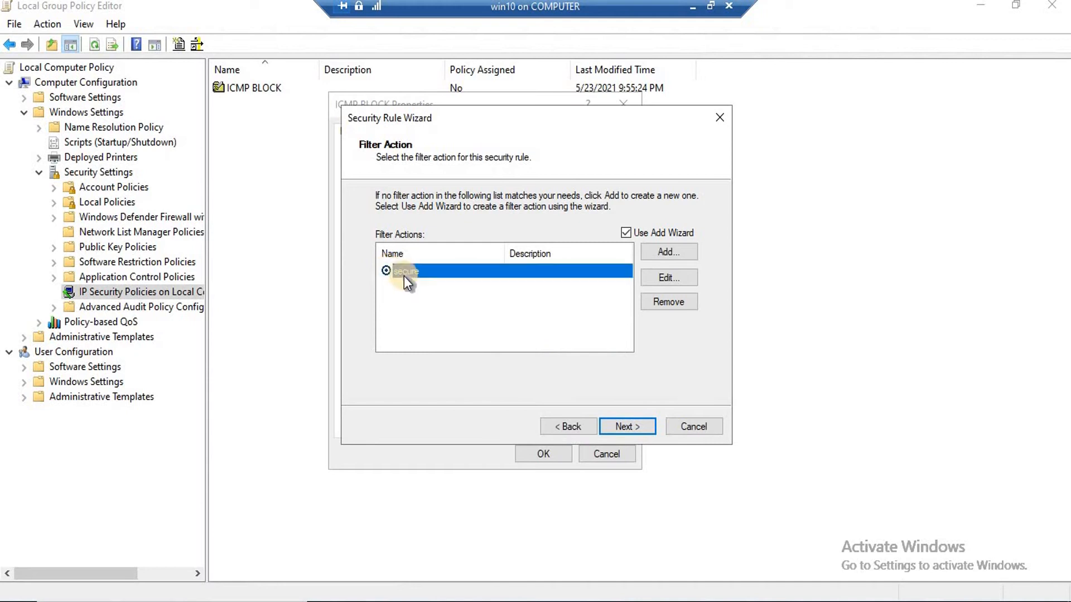
click(685, 301)
click(654, 366)
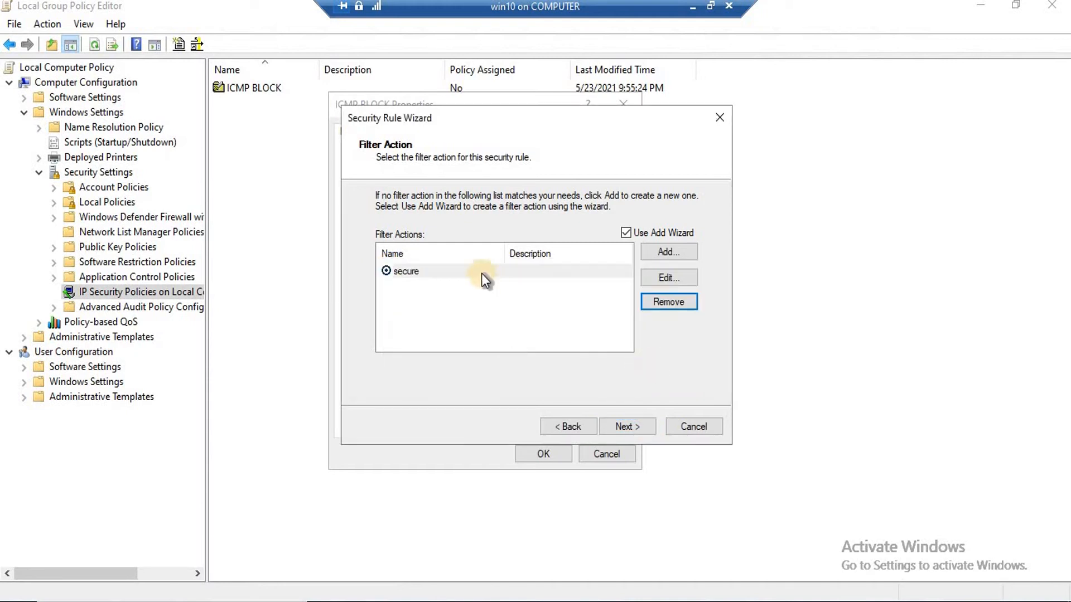
click(553, 293)
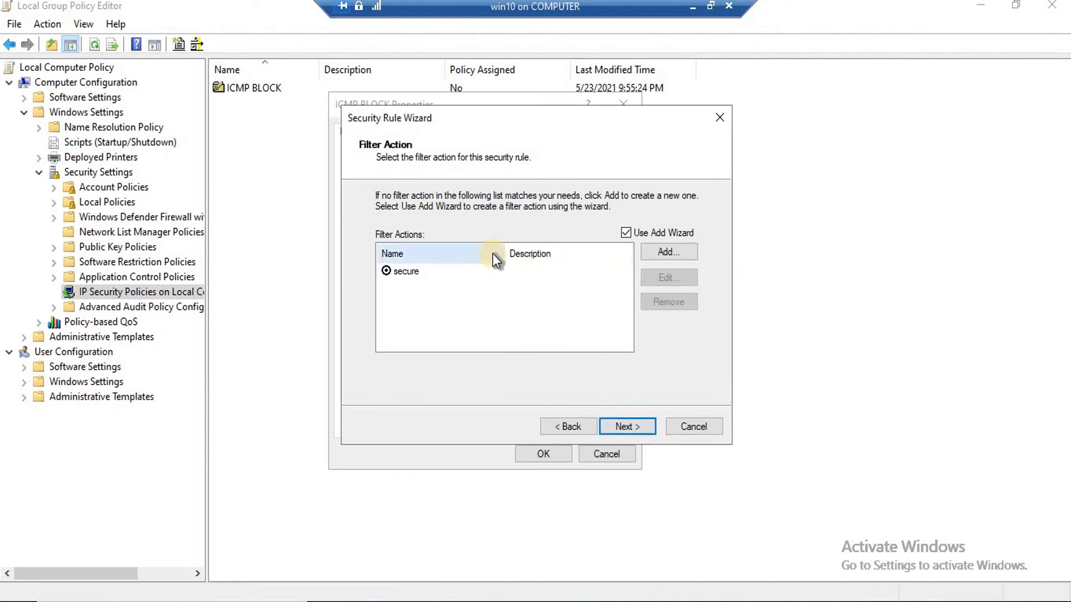
click(392, 271)
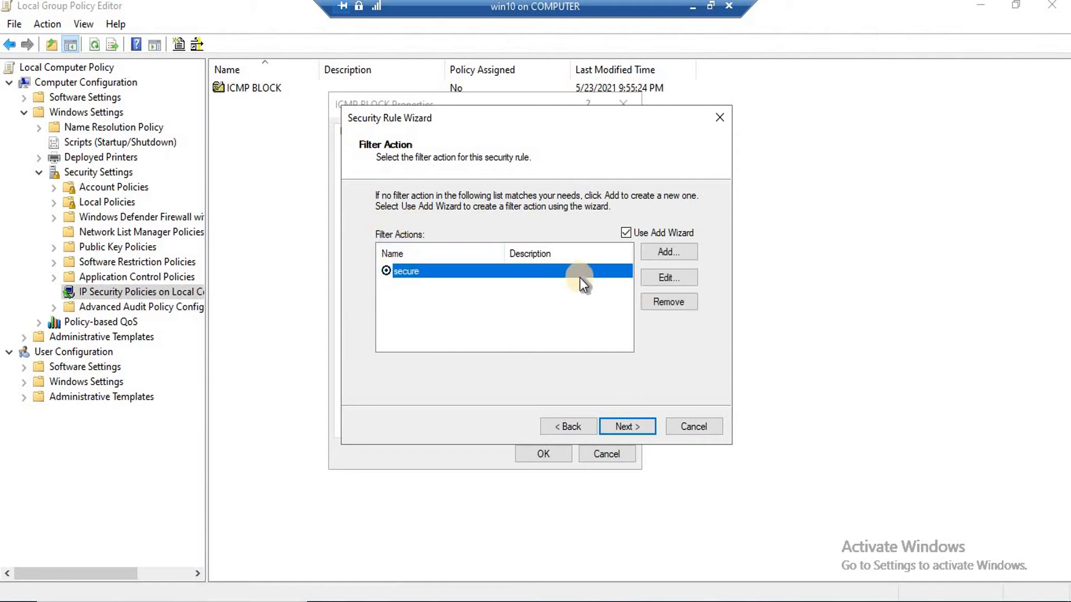
click(661, 300)
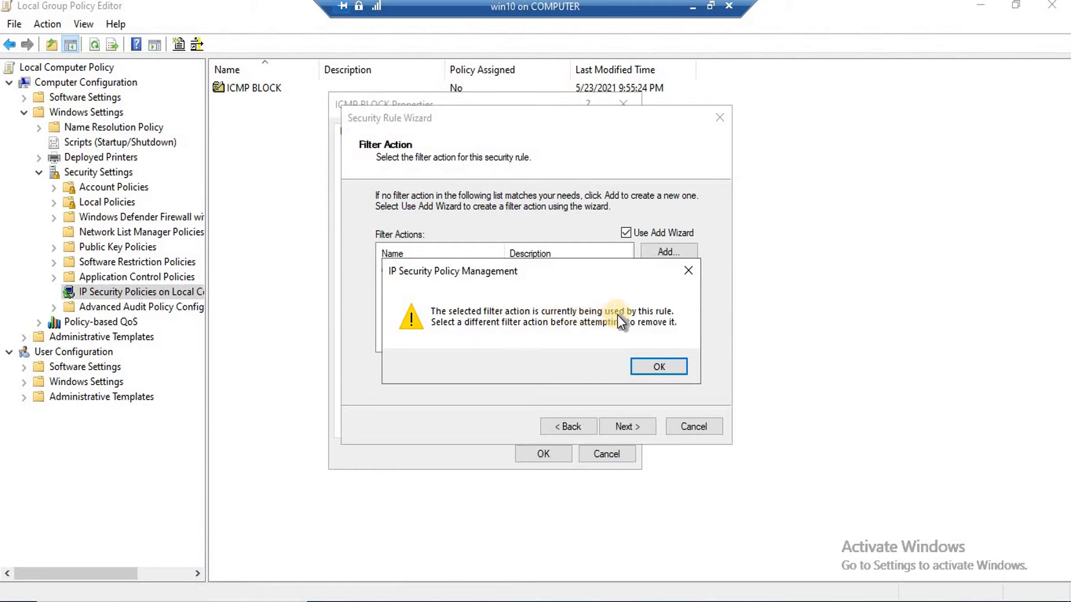
click(659, 367)
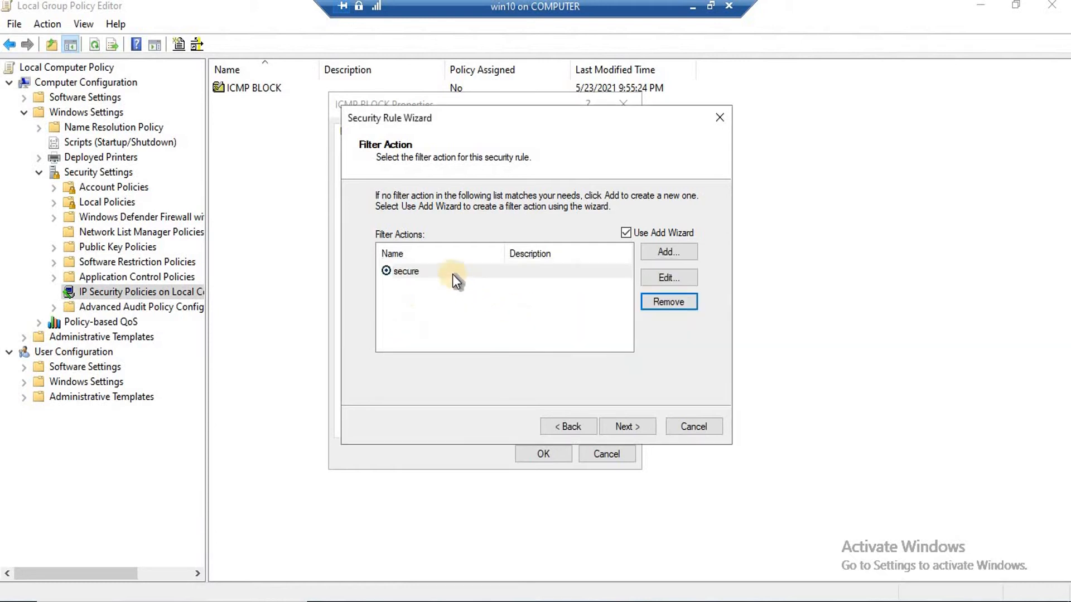
click(387, 271)
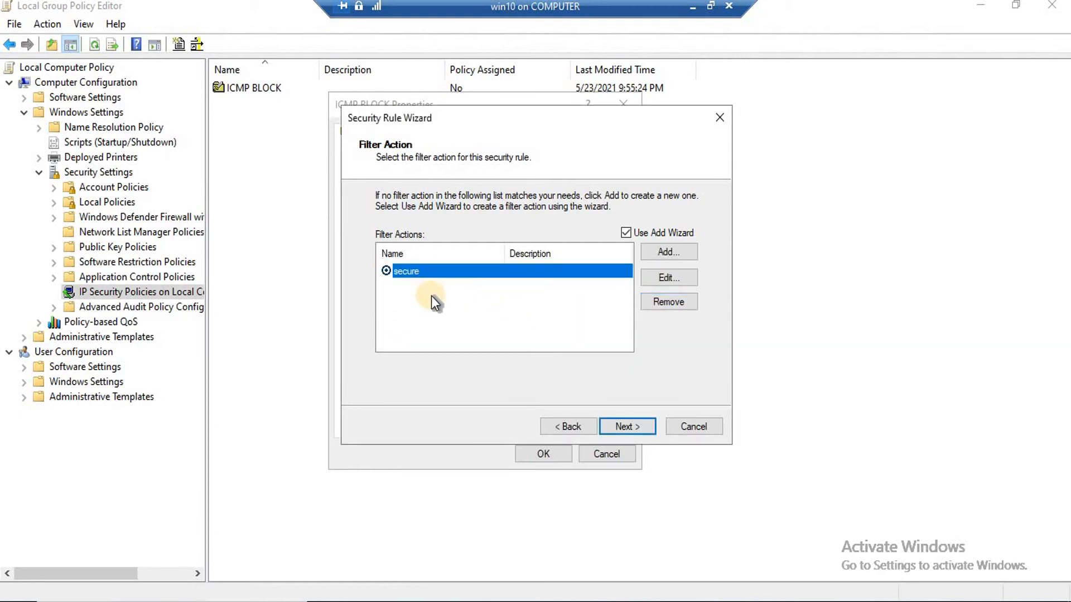
click(663, 253)
Start the Filter Action Wizard and name the new filter action 'icmp filter'
click(640, 426)
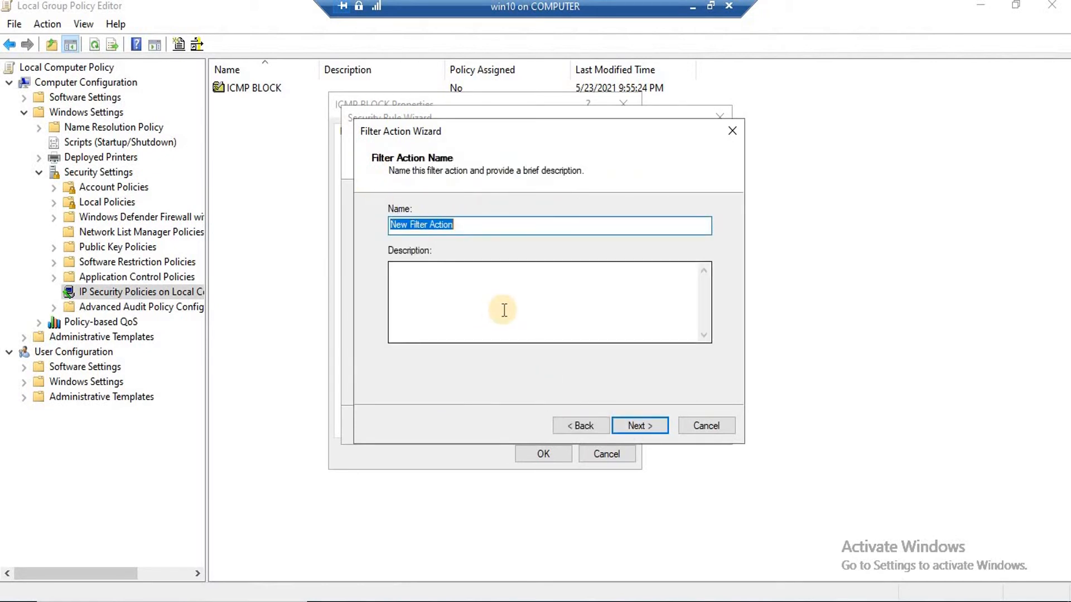
text(ic)
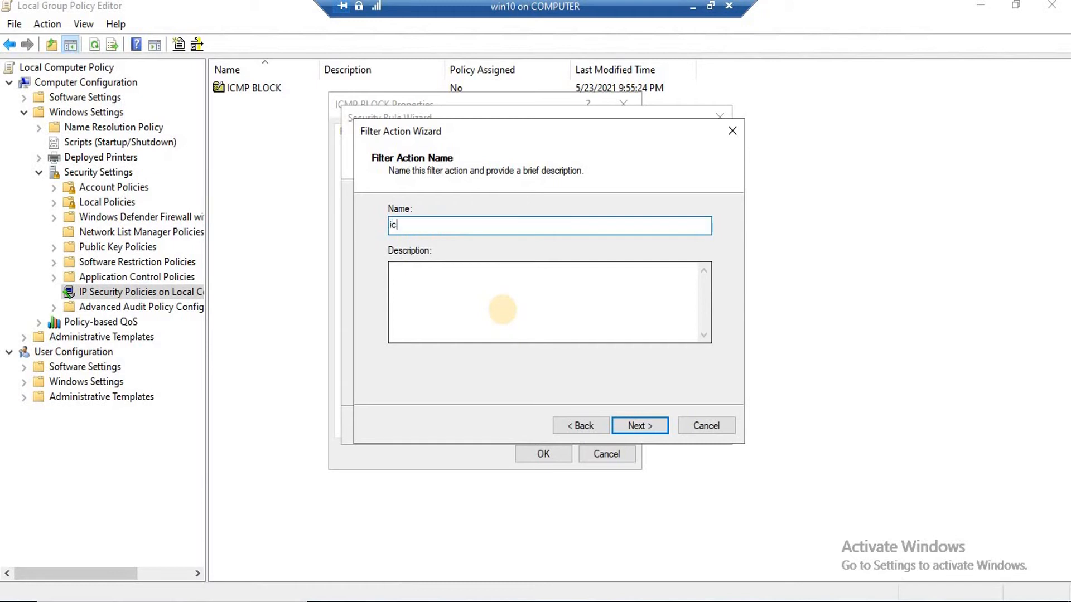
text(mp filter)
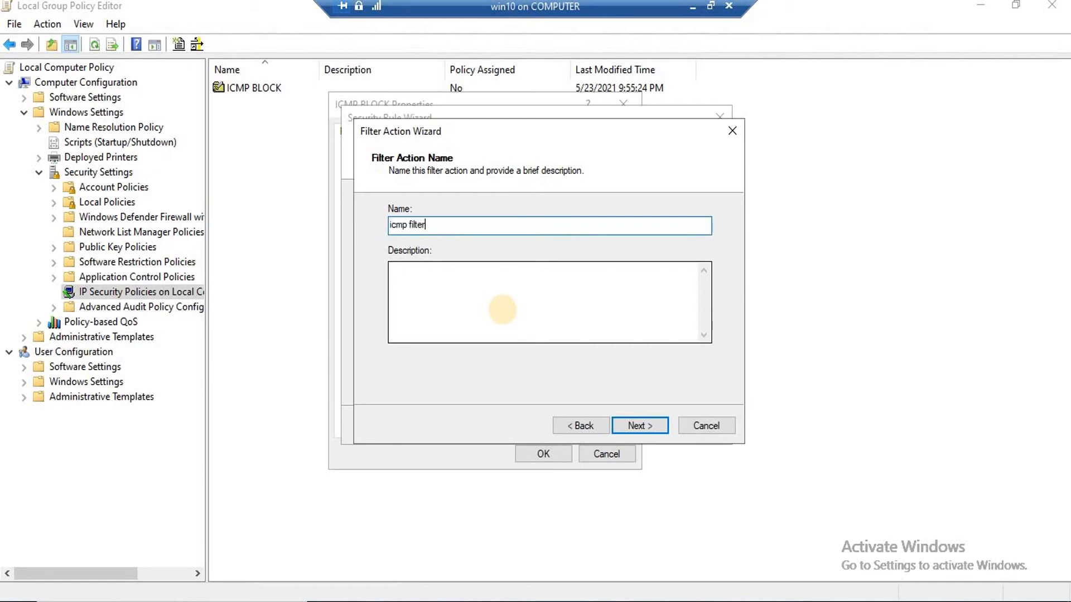
click(634, 426)
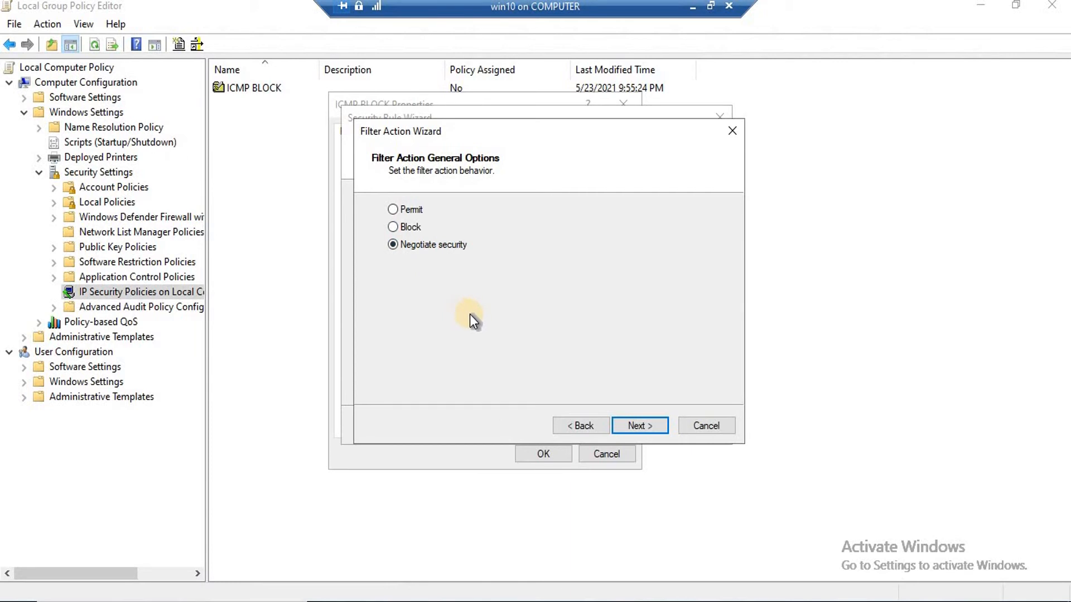
Keep 'Do not allow unsecured communication' and 'Integrity and encryption' selected to reach the wizard's last page
click(650, 423)
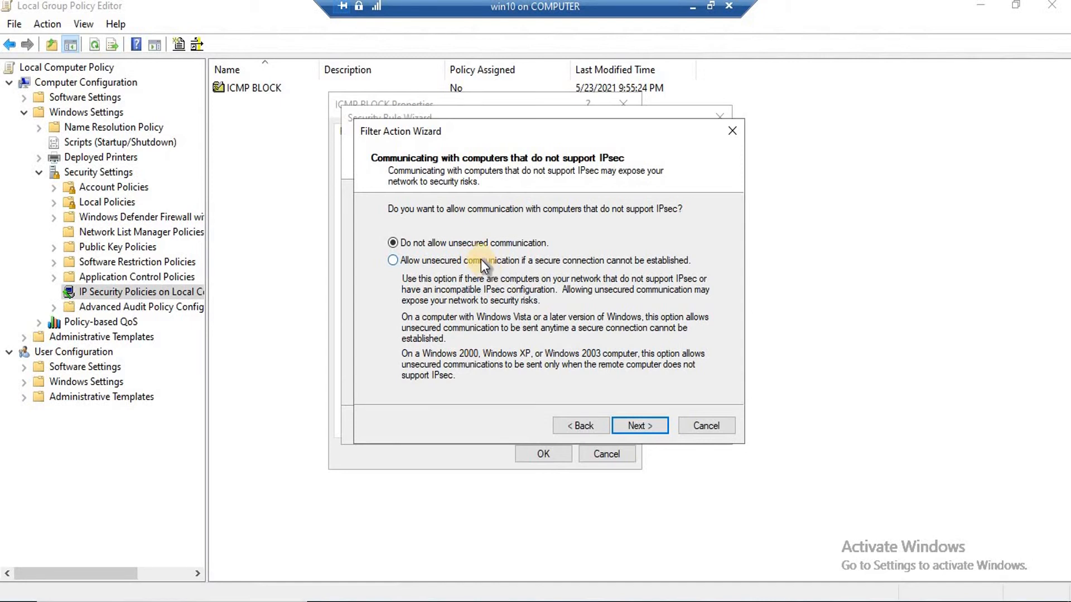
click(392, 261)
click(393, 243)
click(639, 422)
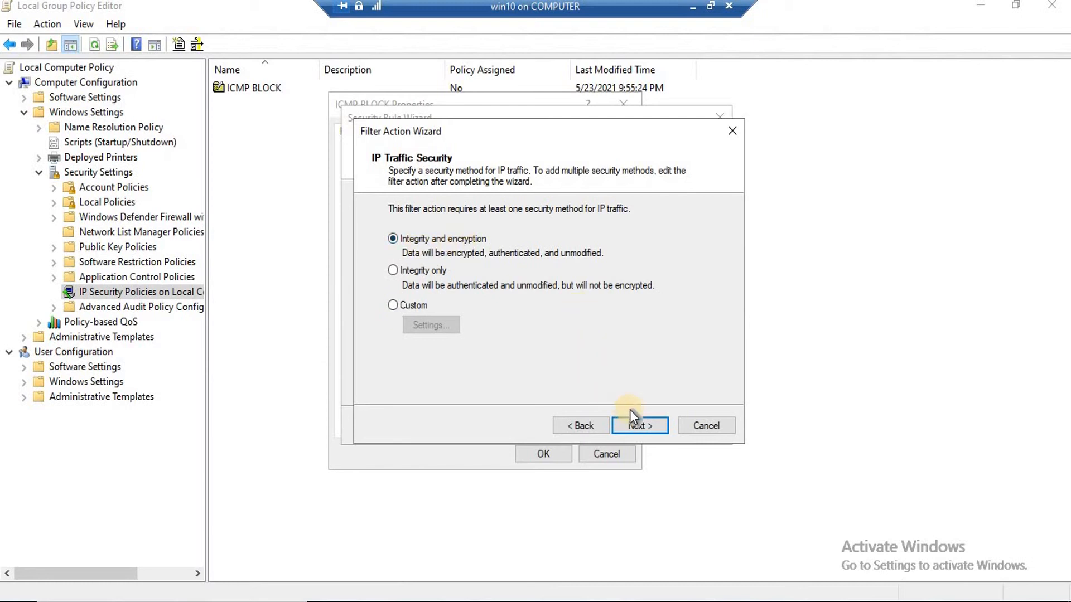
click(637, 429)
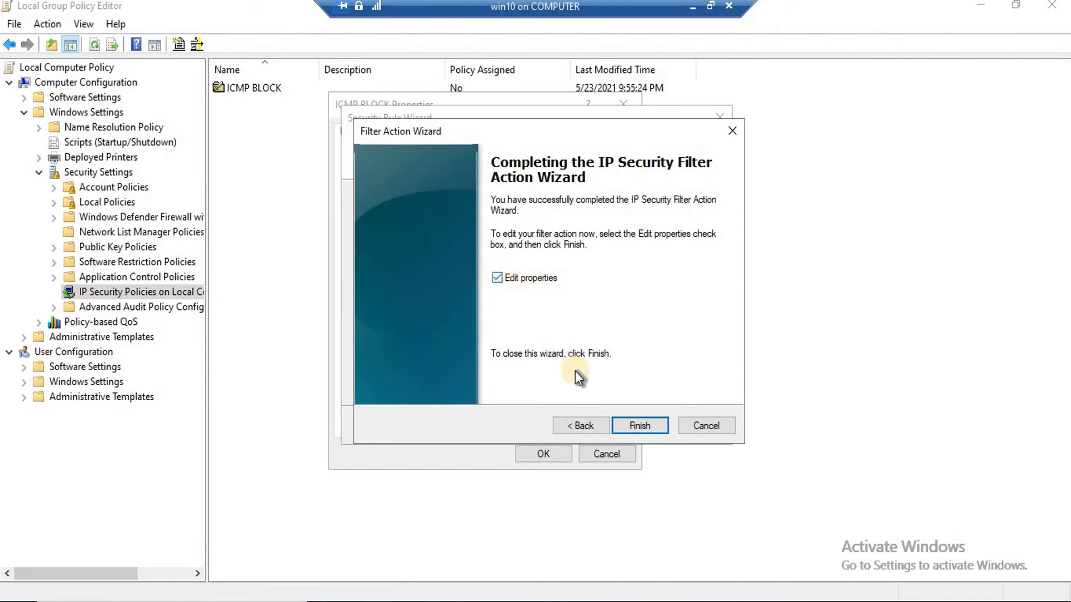
Finish the icmp filter action and select it as the security rule's filter action
click(638, 428)
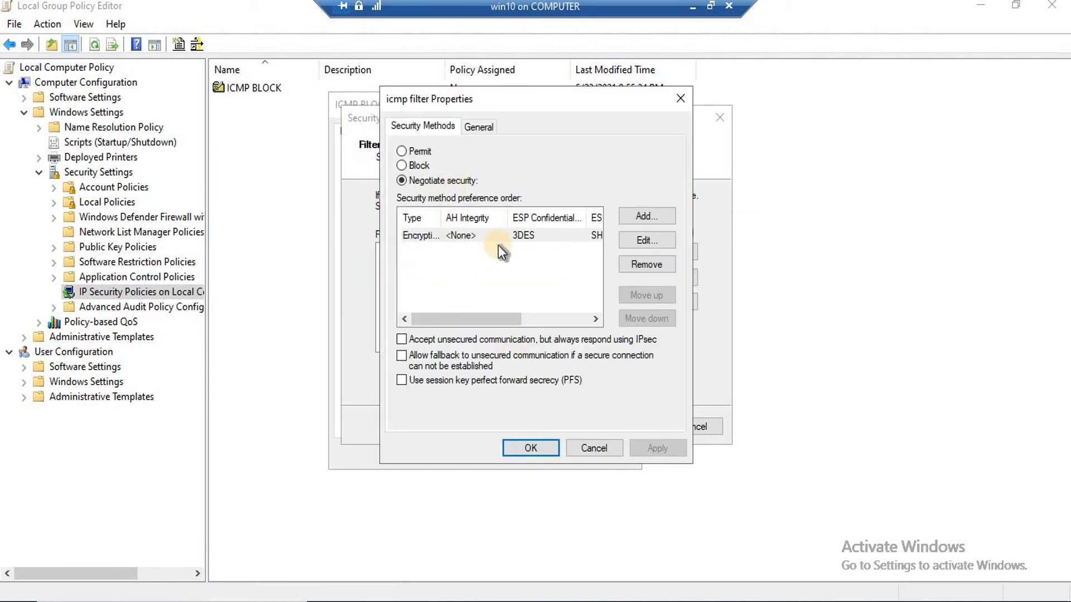
click(532, 448)
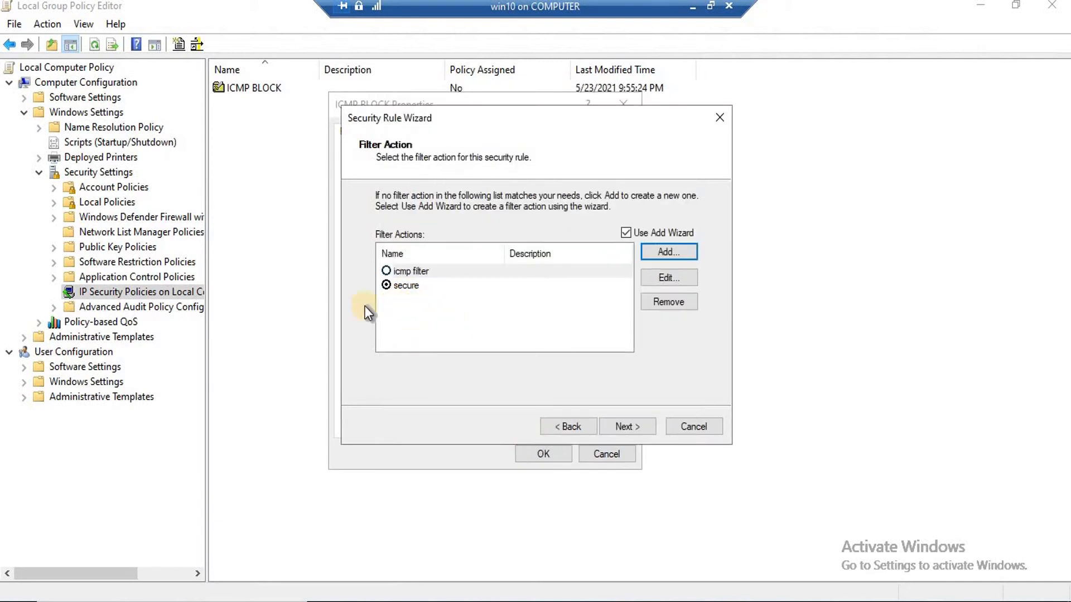
click(387, 269)
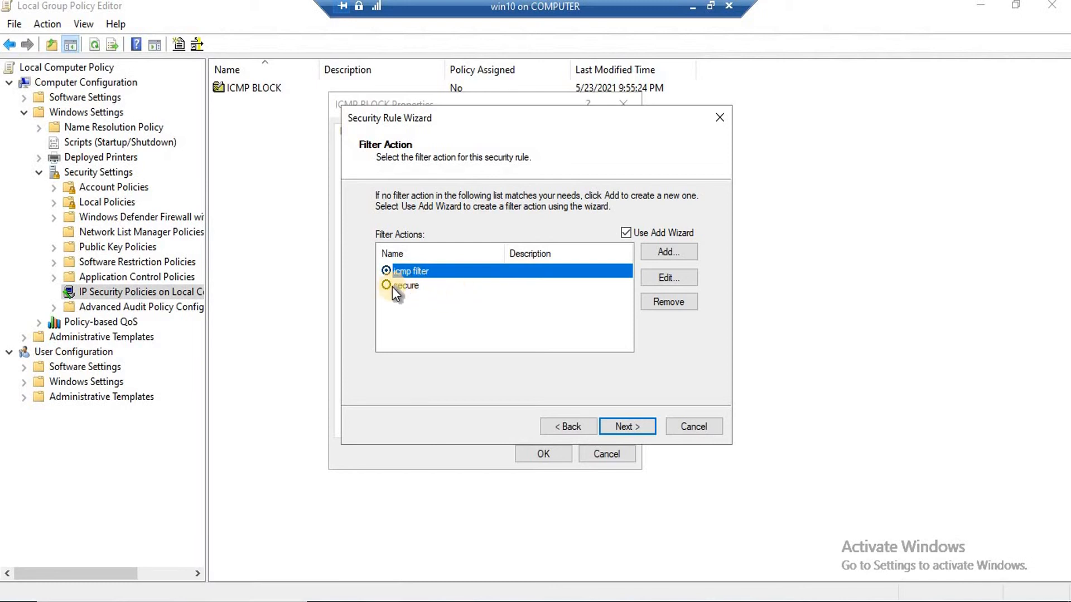
click(386, 287)
click(677, 306)
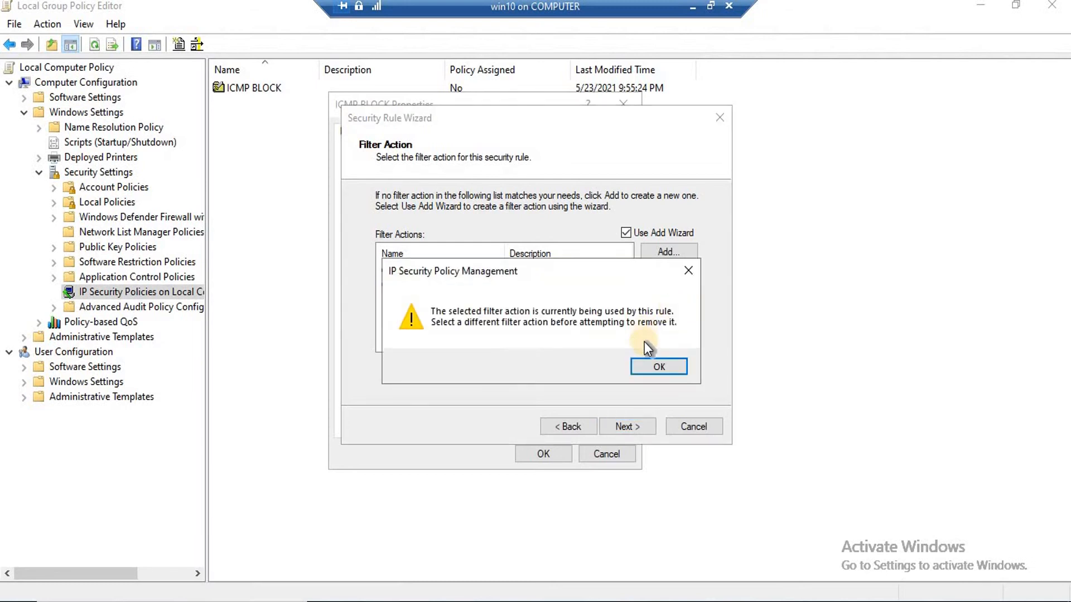
click(658, 360)
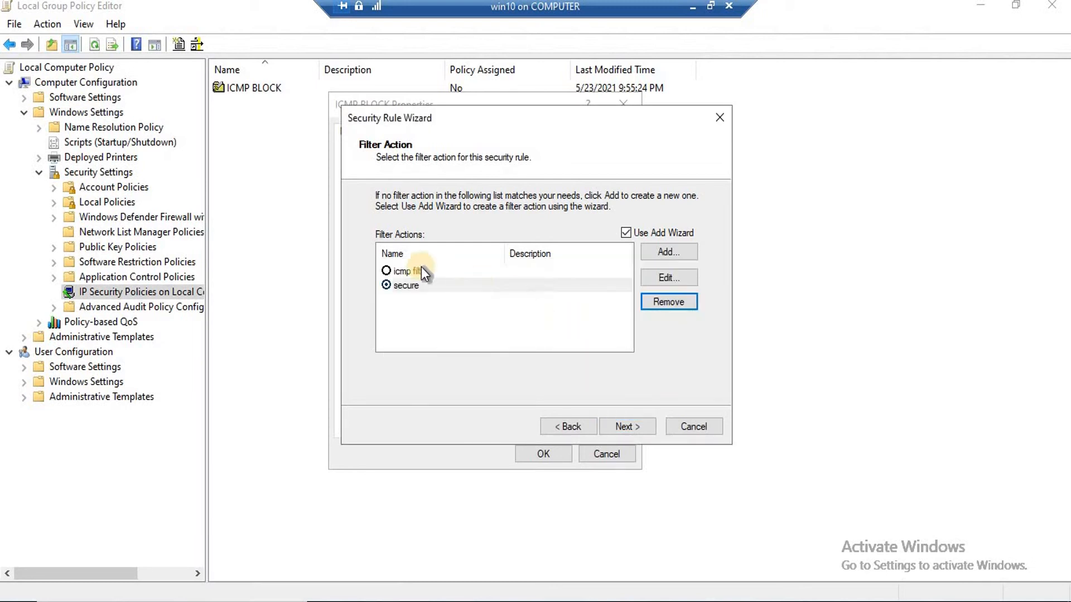
click(386, 269)
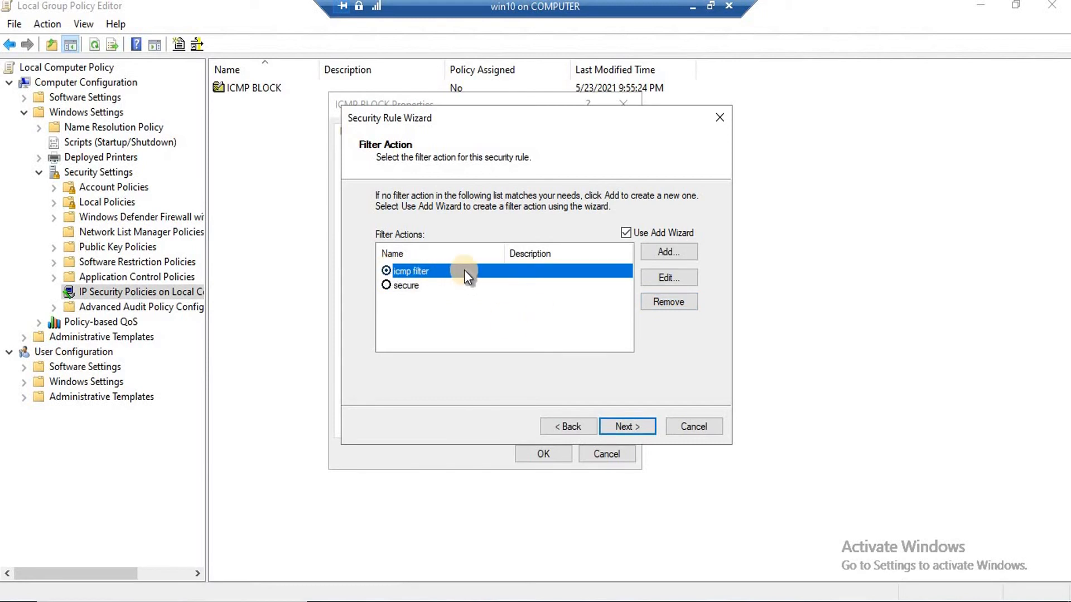
click(647, 427)
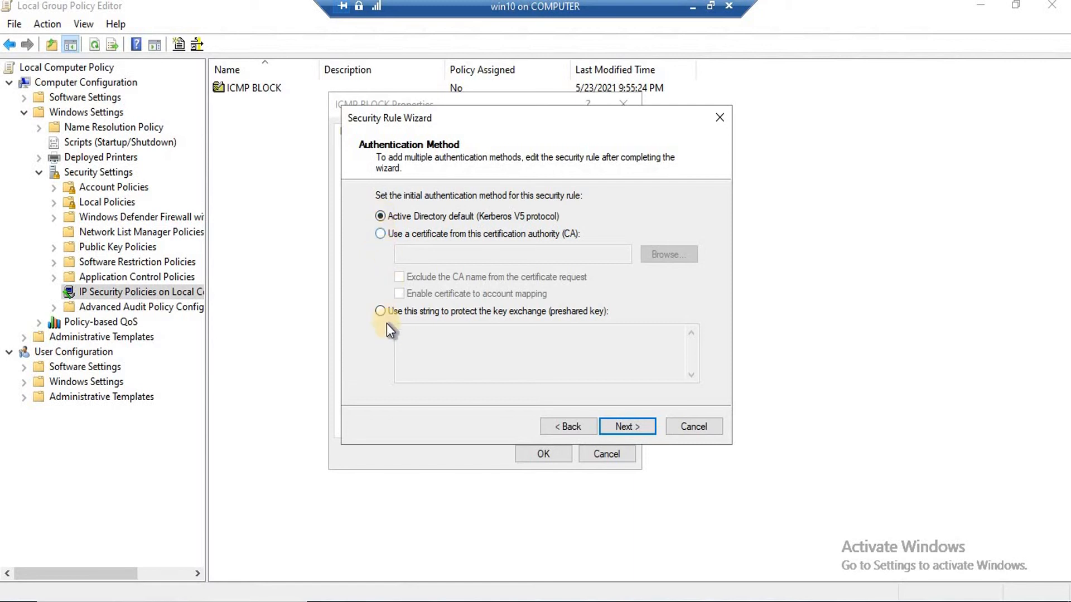
Authenticate the icmp filter rule with a preshared key, entering the key, and finish the rule
click(379, 311)
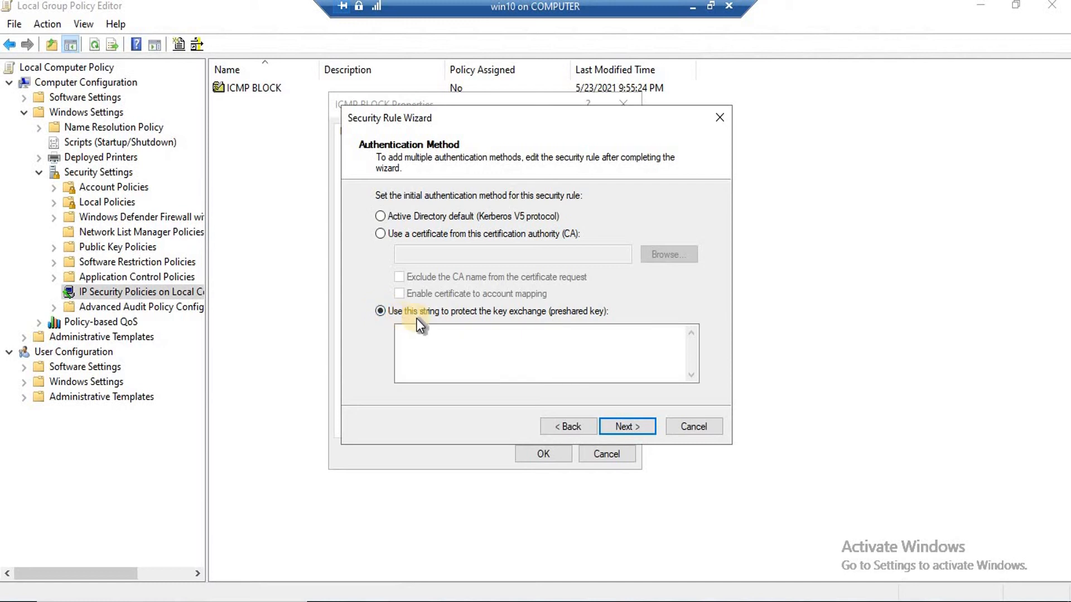
click(443, 343)
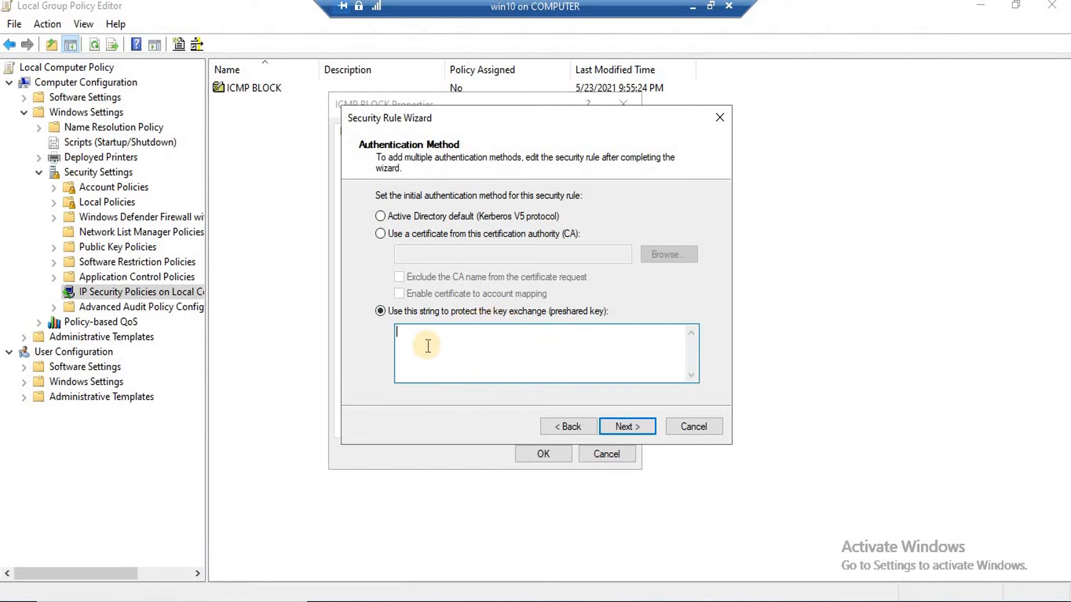
text(123)
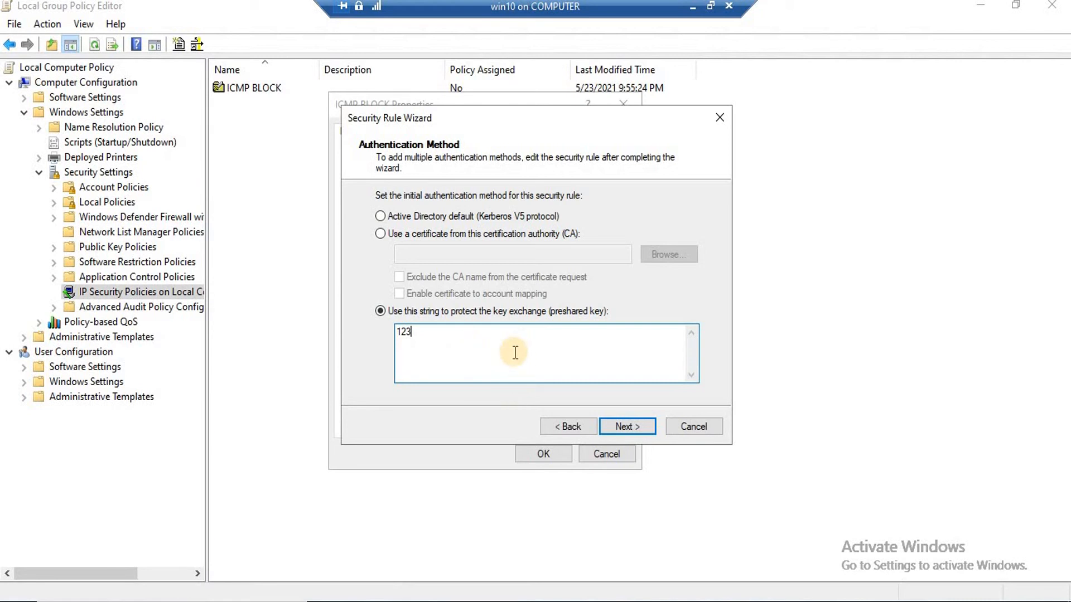
click(630, 425)
click(631, 426)
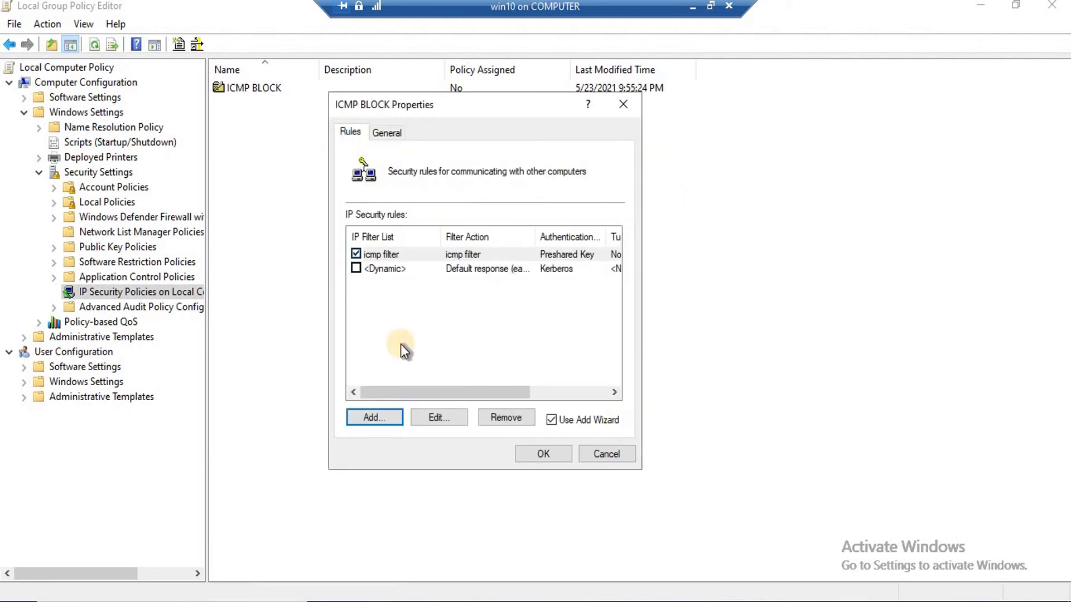
Save the ICMP BLOCK policy properties with OK and minimise the client VM window
click(547, 453)
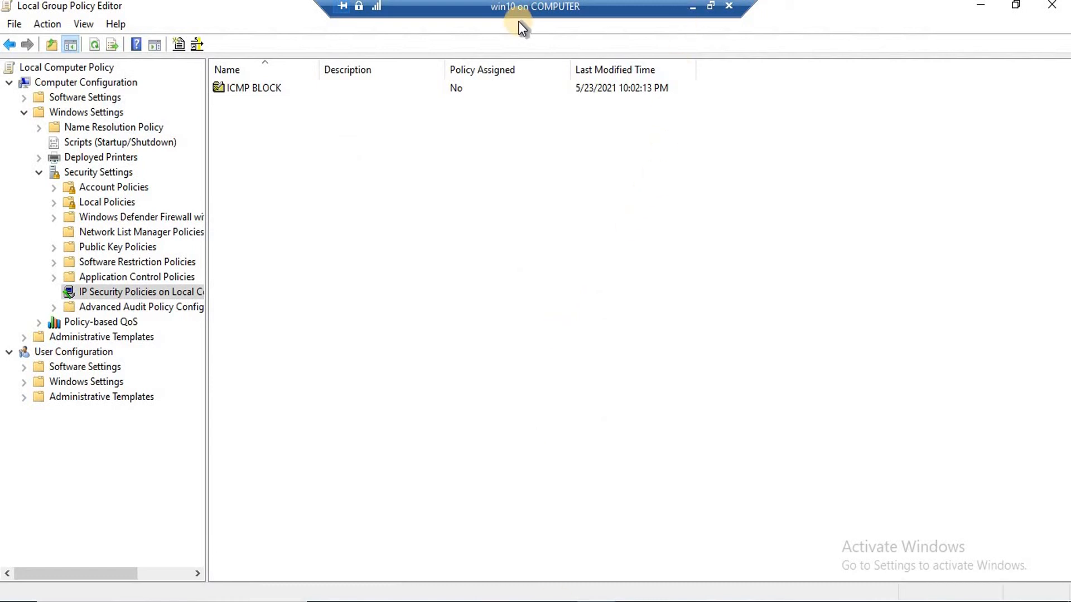
click(692, 8)
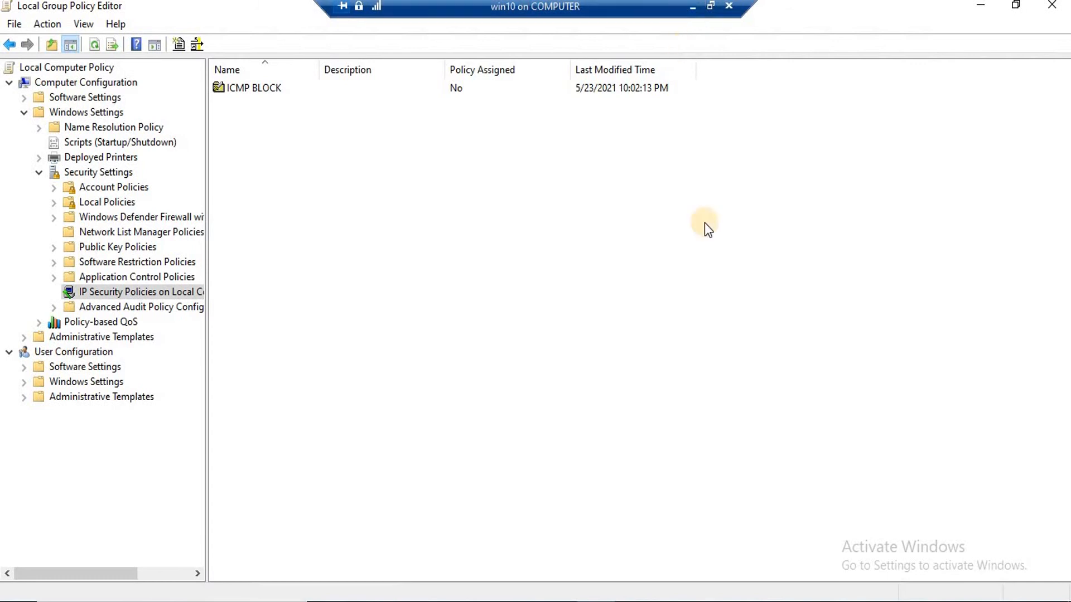
Switch to the server machine and open a Command Prompt by running cmd
mouse_move(793, 539)
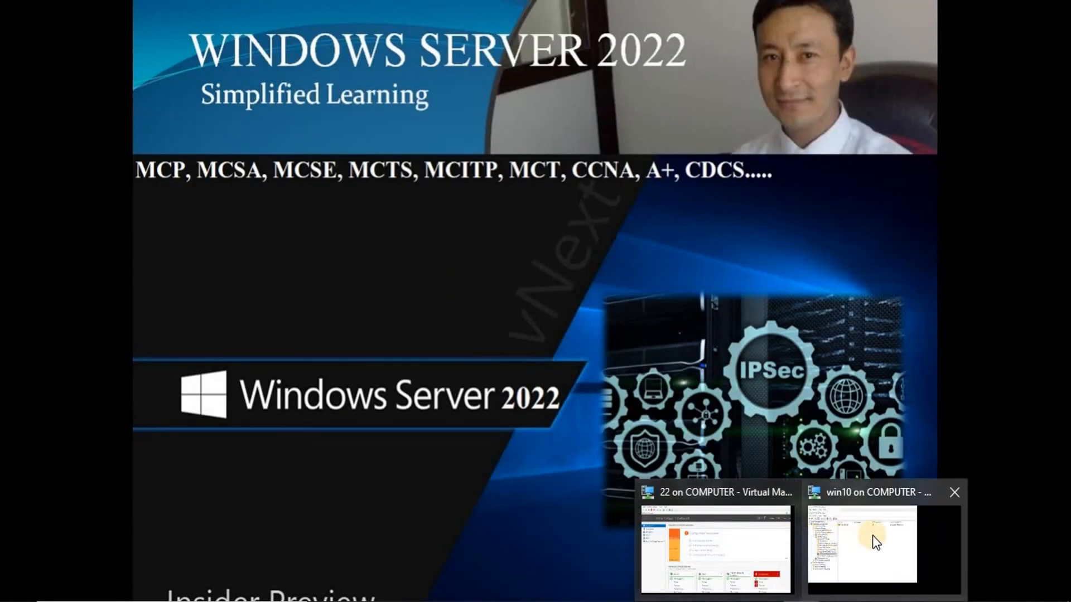
click(725, 543)
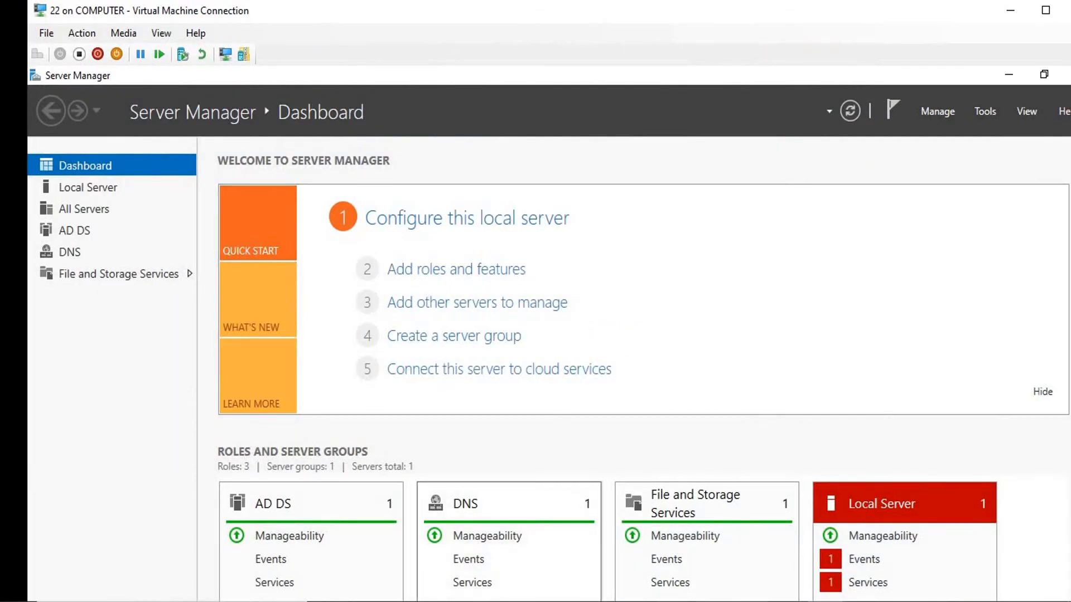
key(super+r)
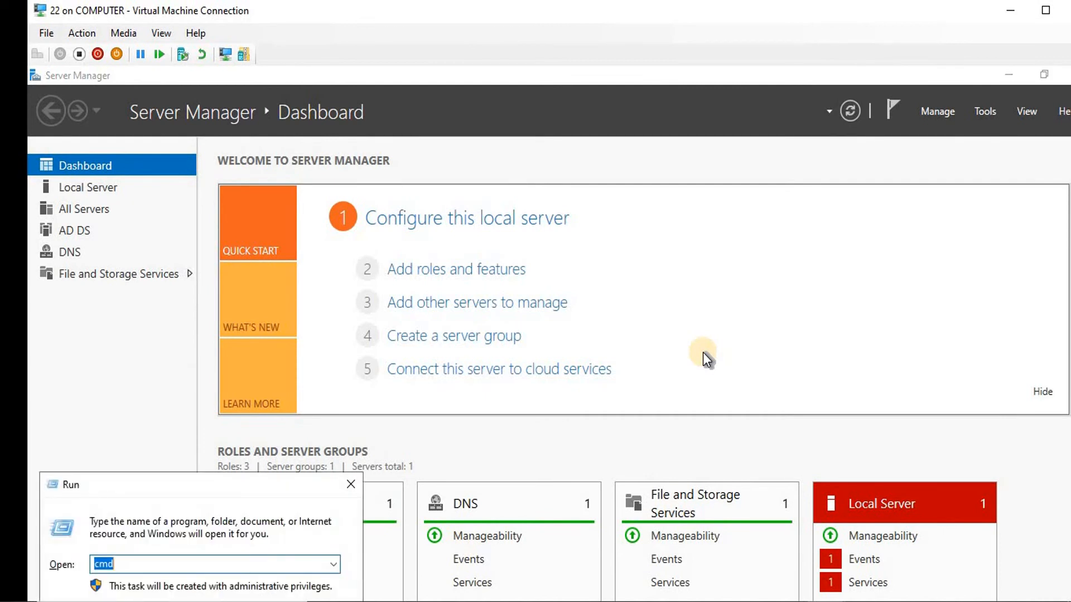
text(cmd)
key(Return)
Clear the console and run ipconfig, showing the server's IPv4 address 192.168.200.200
text(icponfig)
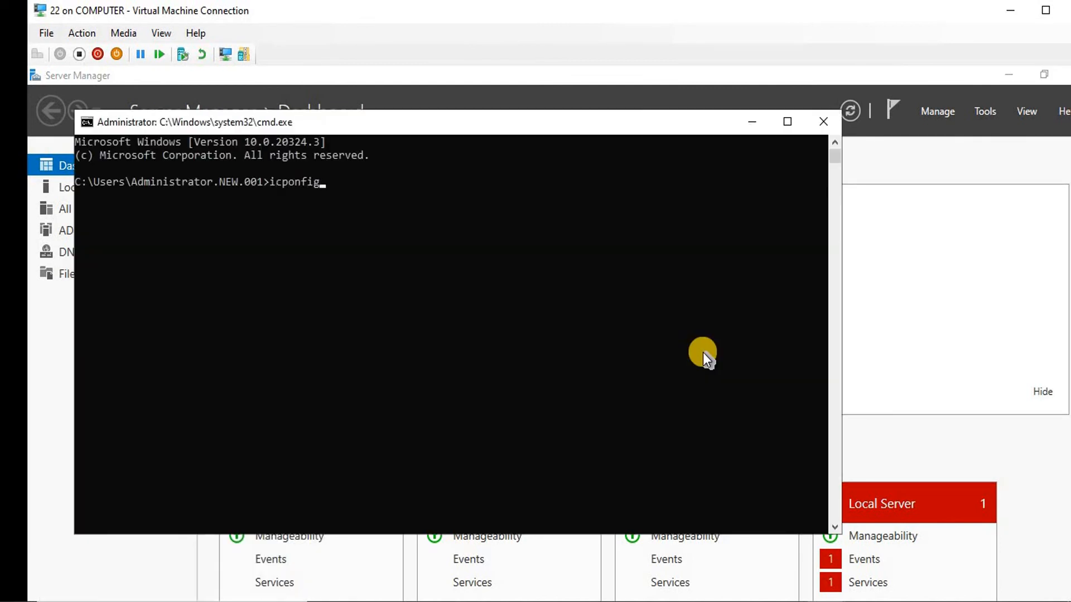
key(Return)
text(cls)
key(Return)
text(ipconfig)
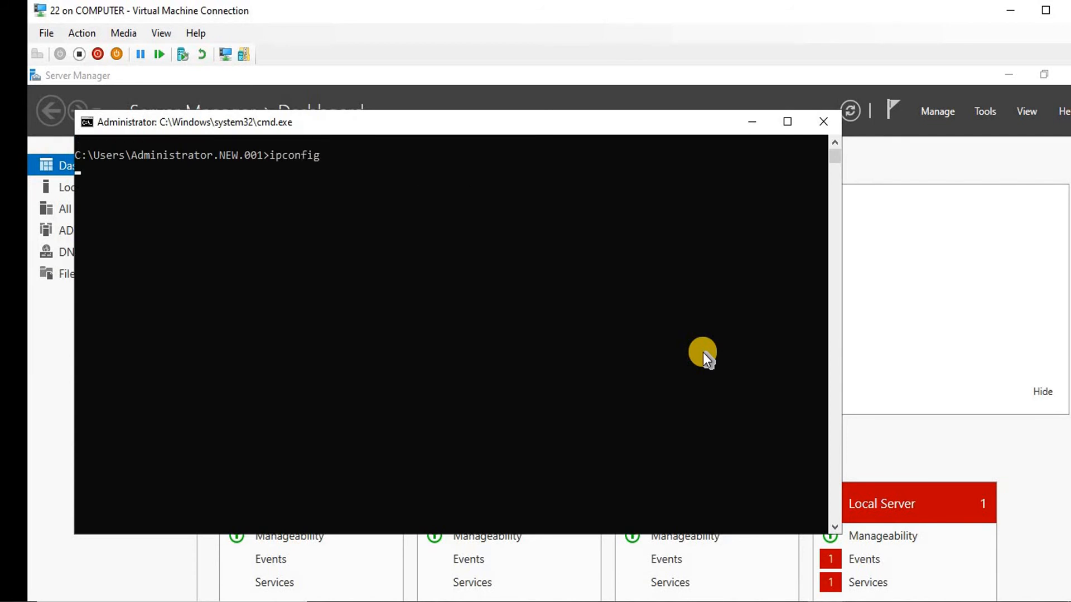
key(Return)
text(ping)
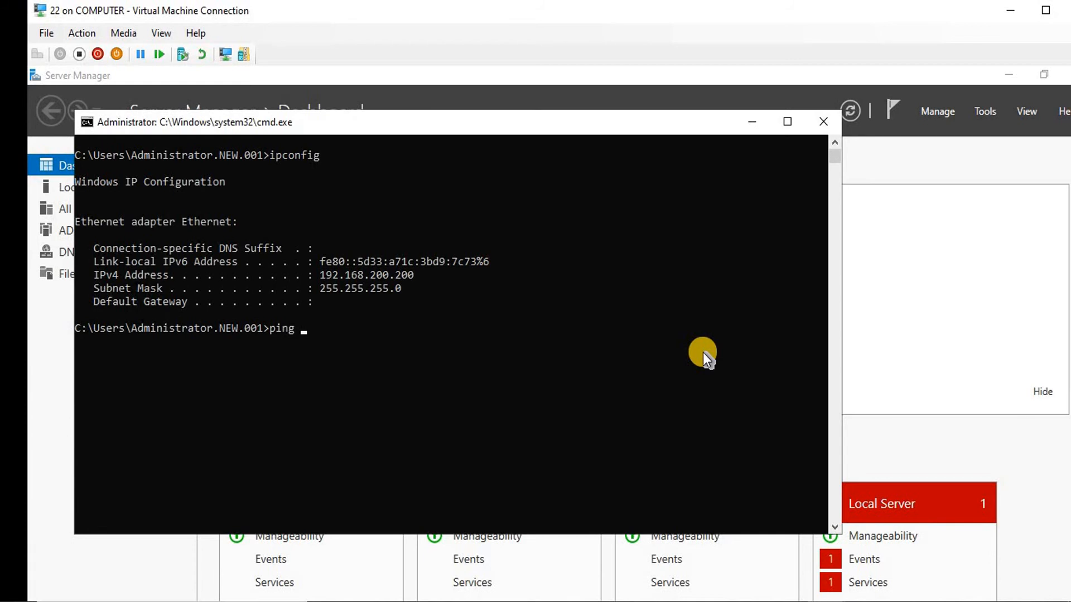
mouse_move(832, 562)
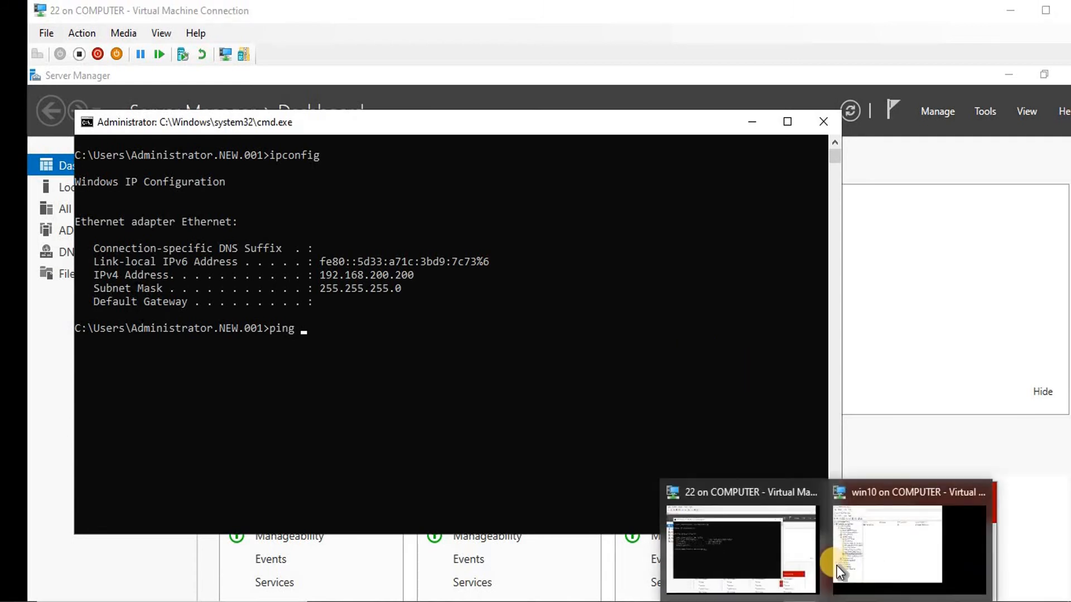
click(749, 541)
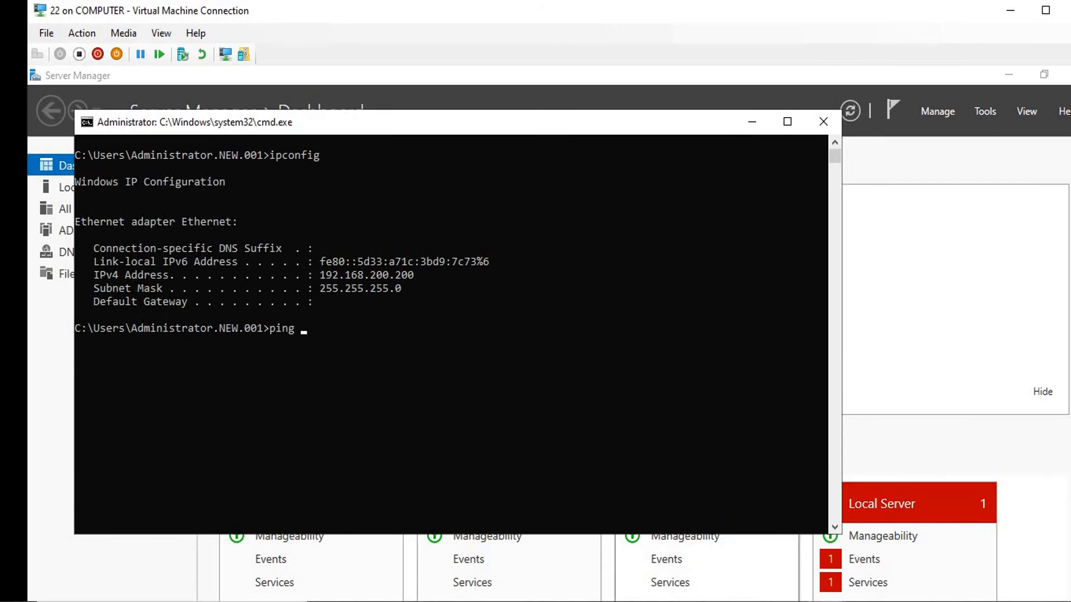
On the client, run ipconfig showing IPv4 192.168.200.2, then exit the client's full-screen view
mouse_move(826, 599)
click(863, 553)
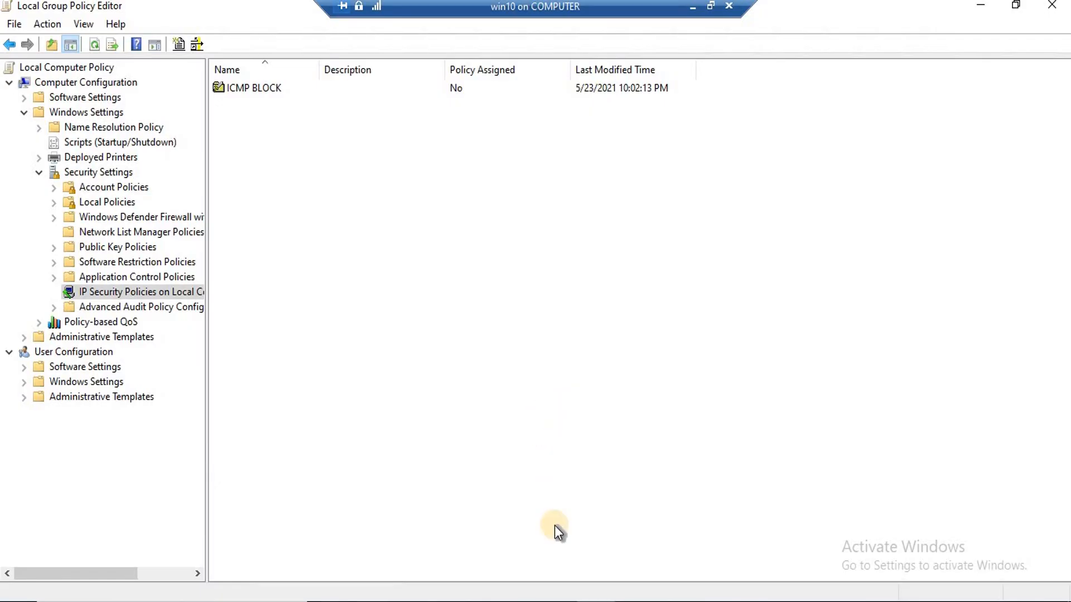
click(559, 600)
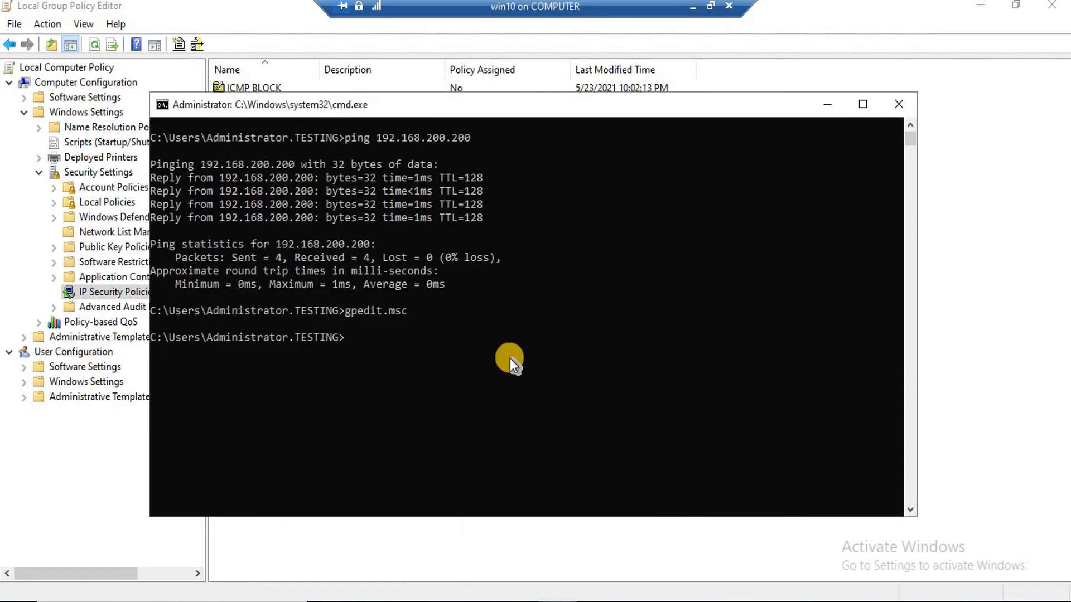
text(cls)
key(Return)
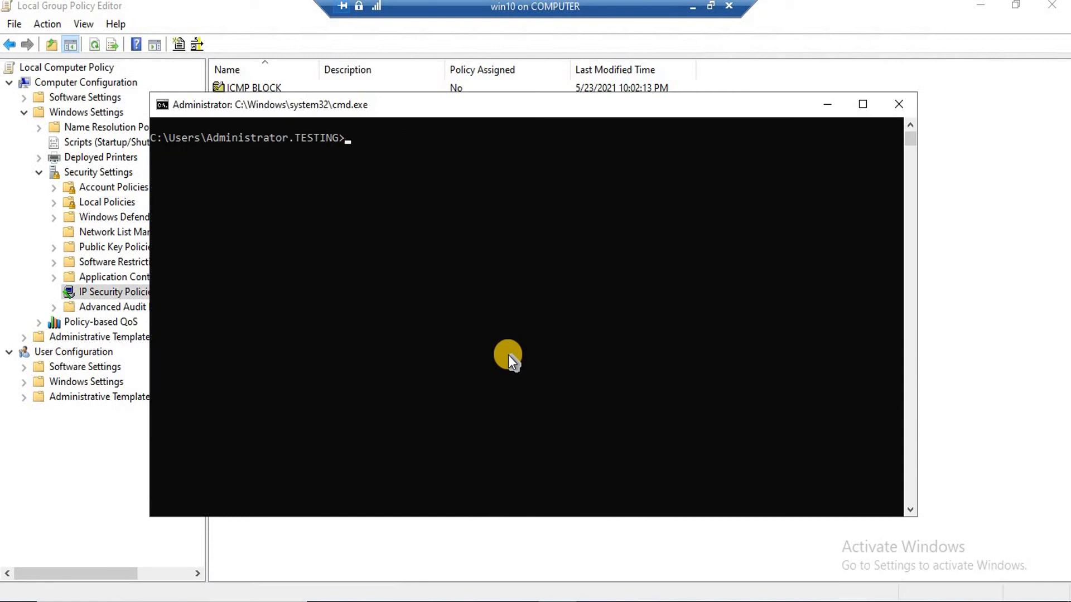
text(ipconfig)
key(Return)
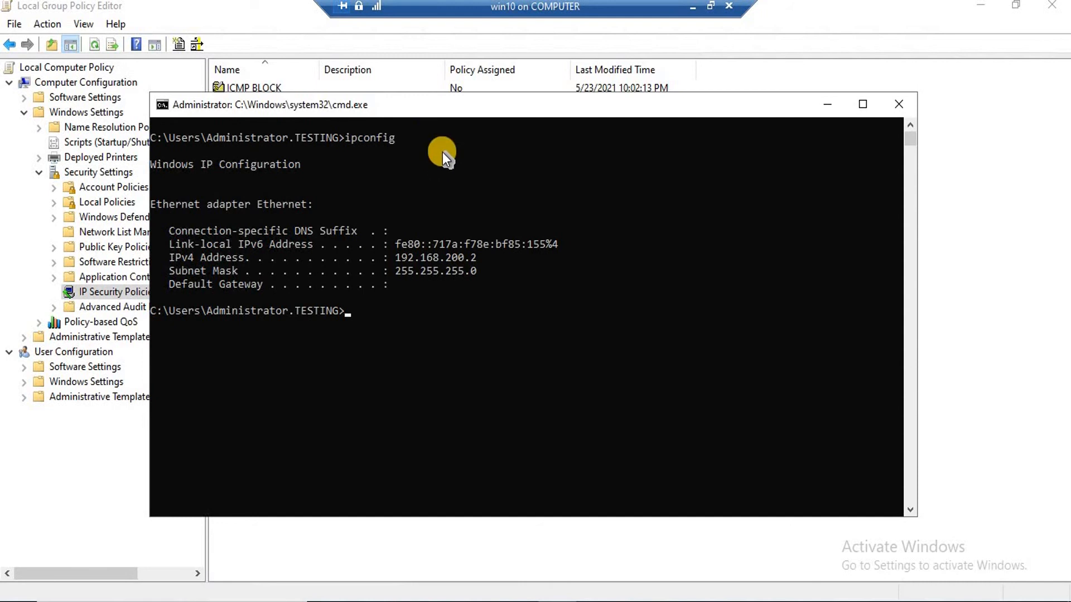
drag(411, 107, 434, 153)
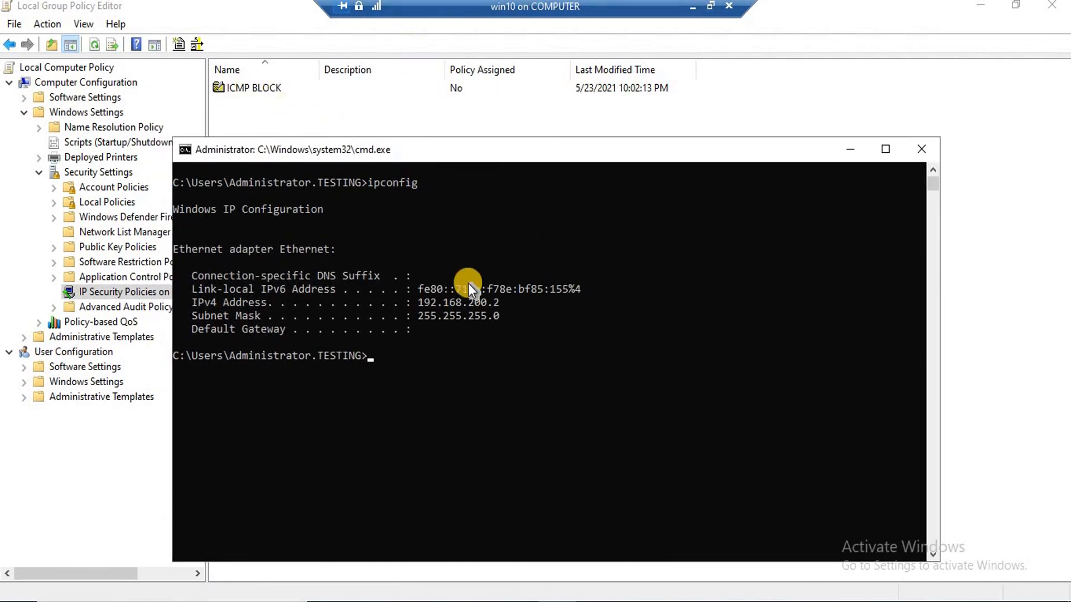
click(691, 7)
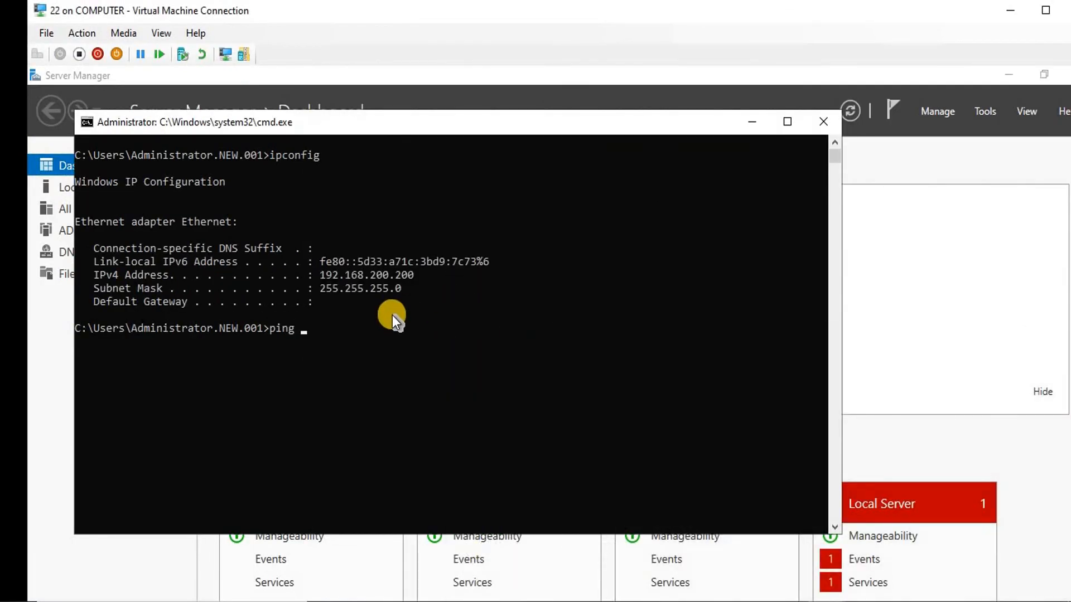
Ping 192.168.200.2 from the server, getting 4 of 4 replies, then switch to the client
text(ping)
key(BackSpace)
key(BackSpace)
key(BackSpace)
key(BackSpace)
key(BackSpace)
text(192.168.200.2)
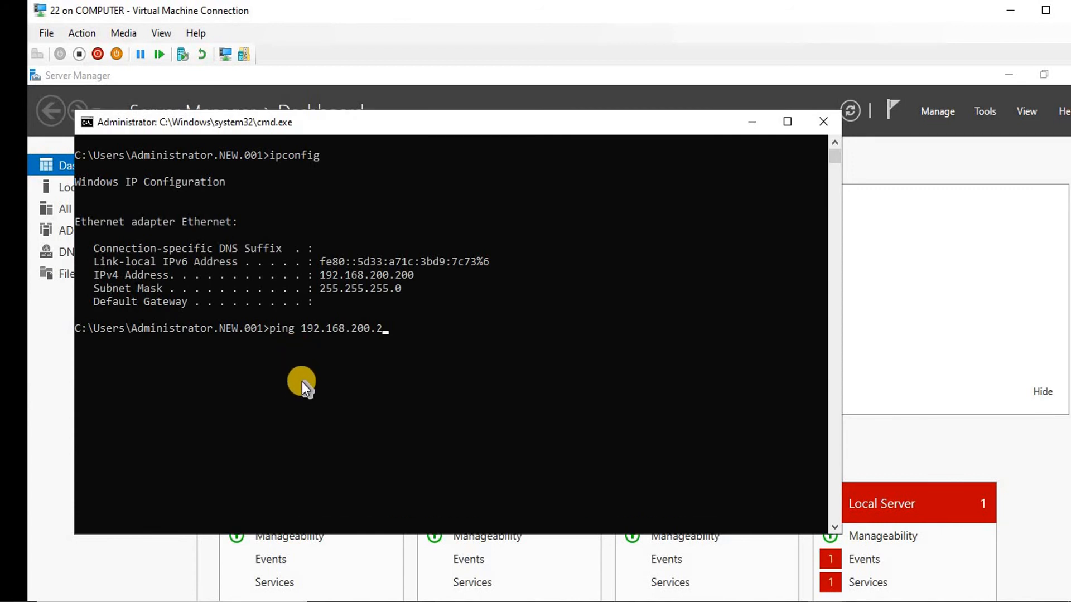
key(Return)
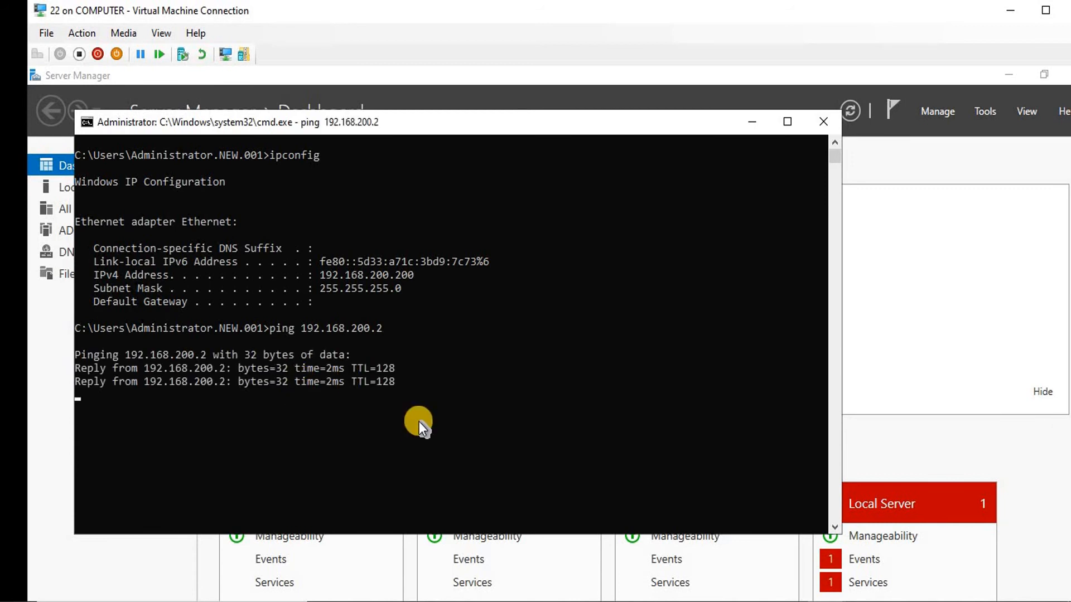
mouse_move(824, 542)
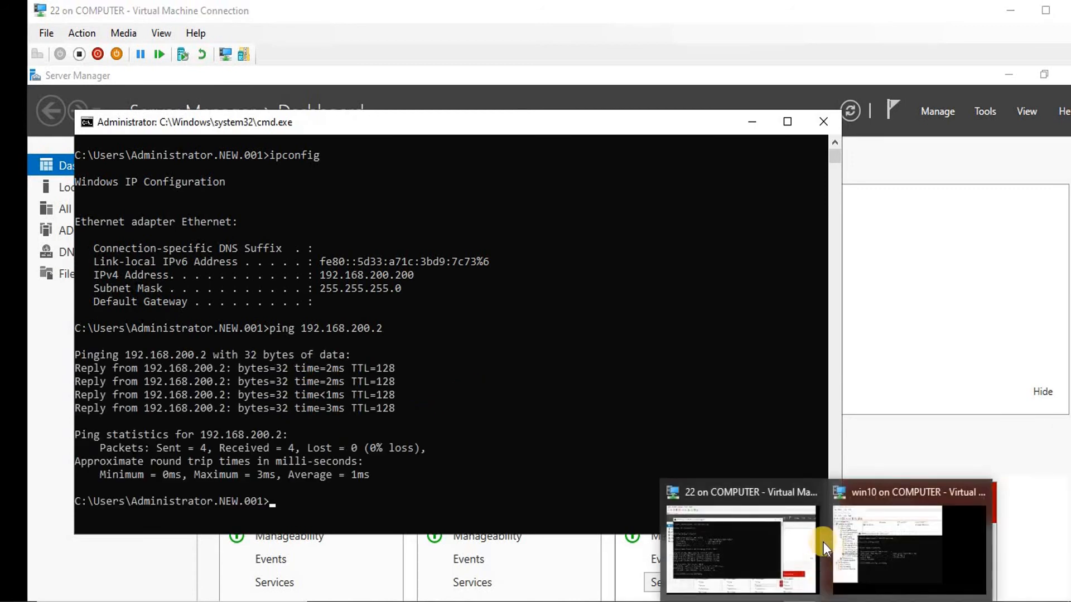
click(893, 530)
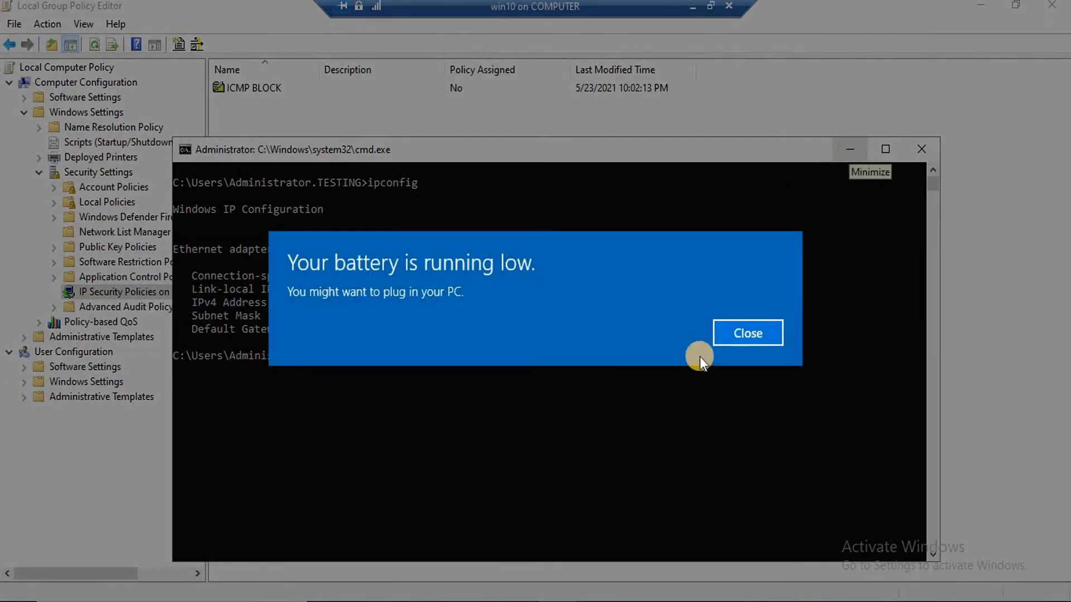
Dismiss the battery notice and assign the ICMP BLOCK policy on the client, then return to the server
click(732, 332)
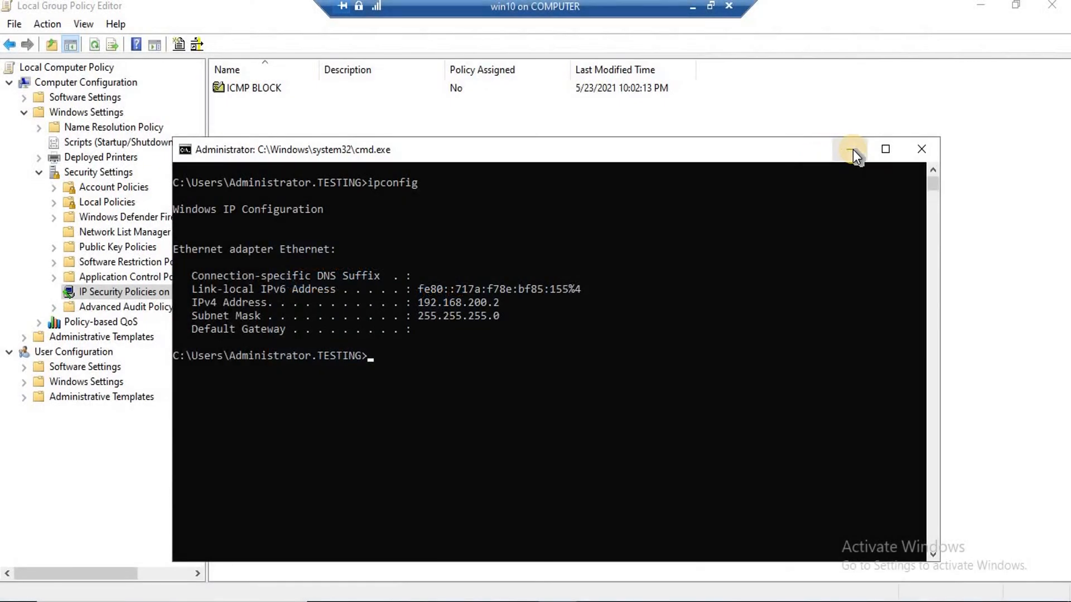
click(852, 149)
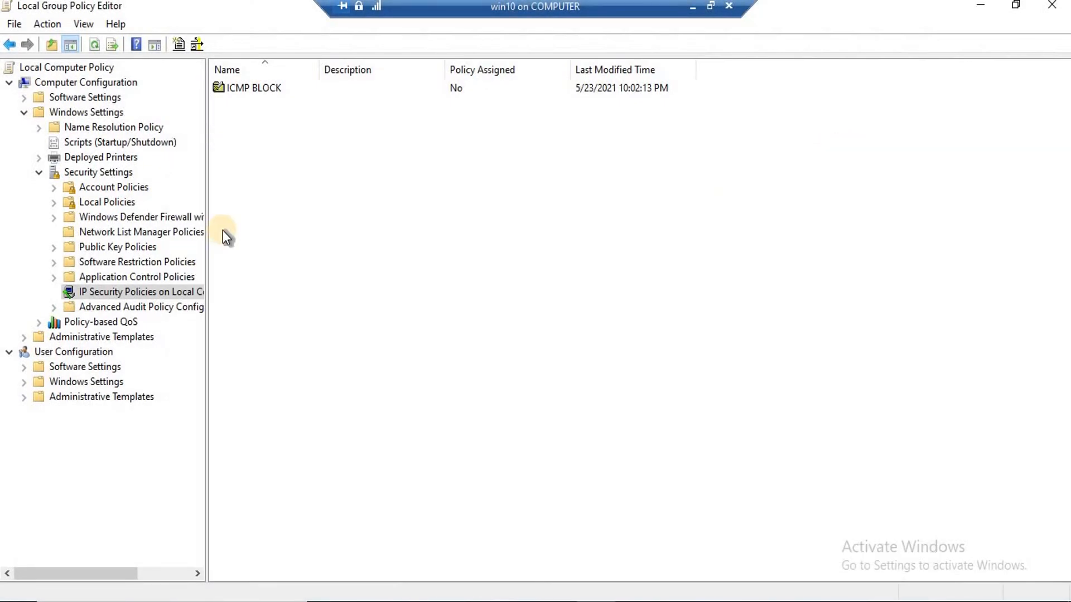
right_click(258, 88)
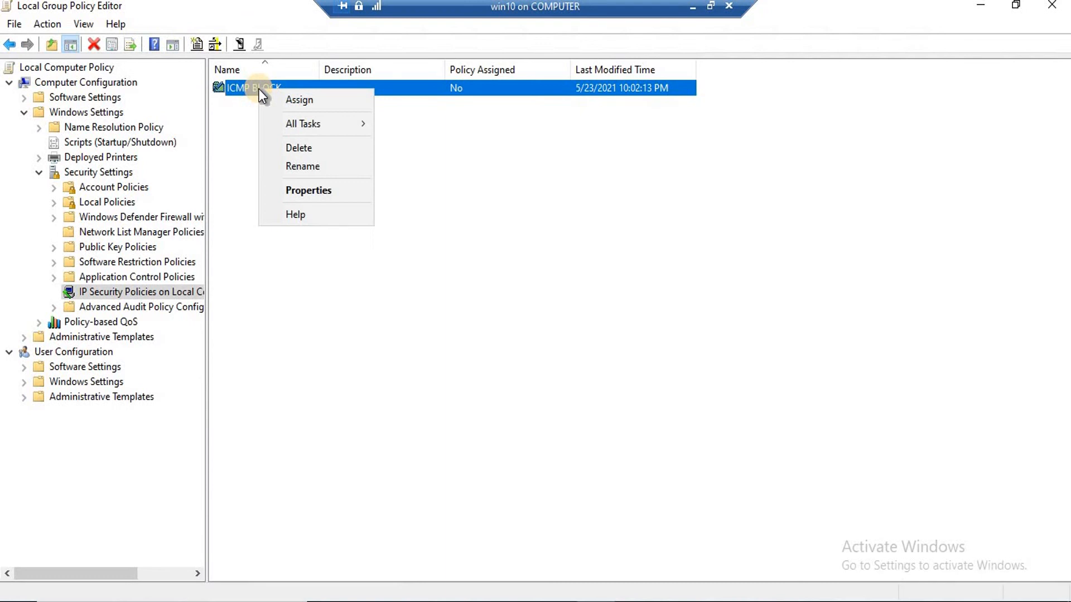
click(311, 99)
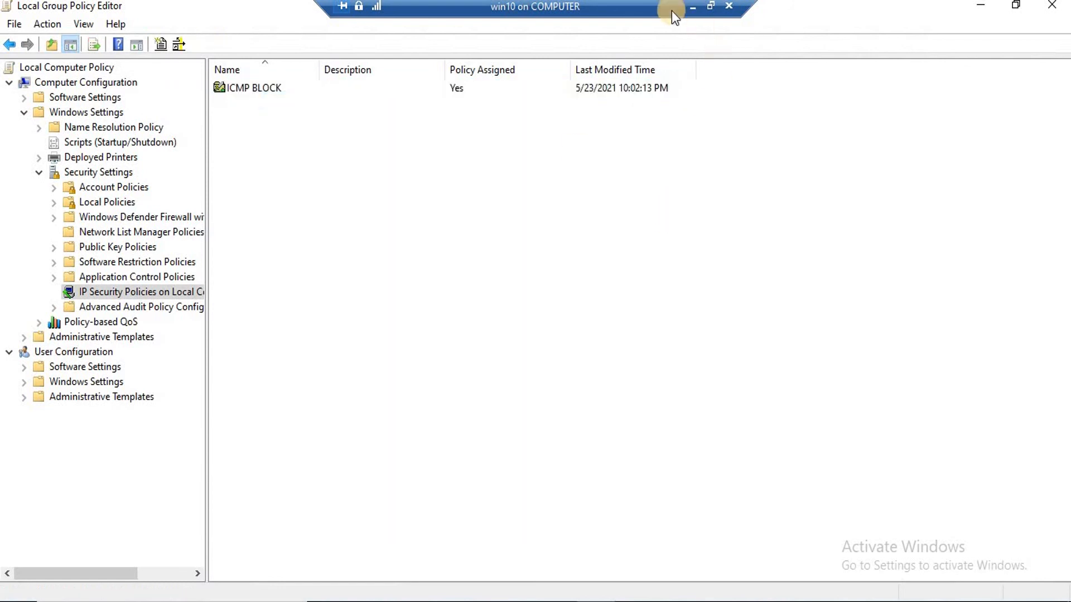
click(691, 8)
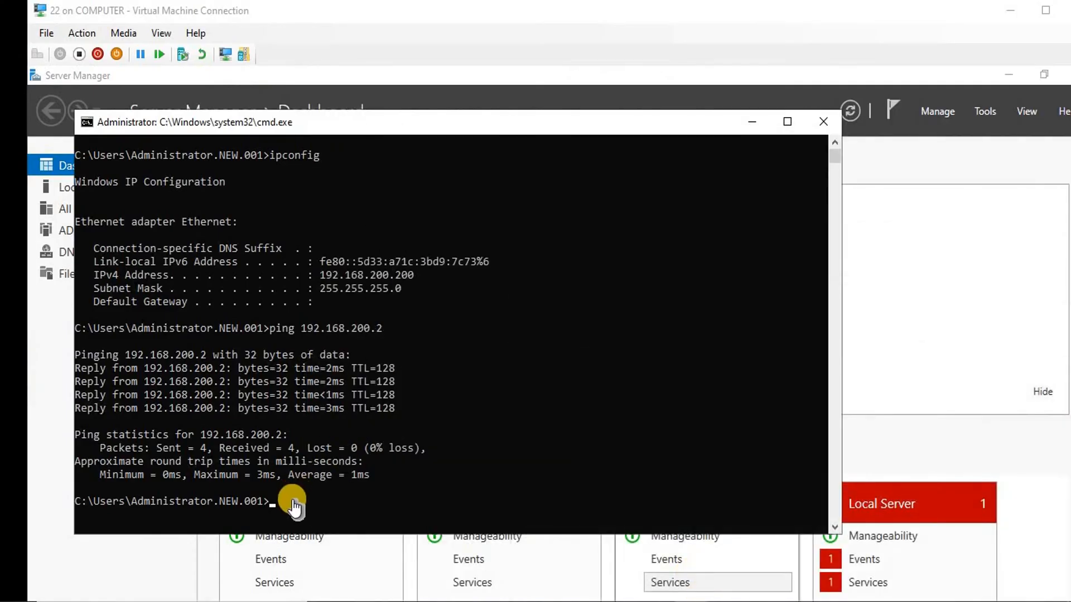
Re-run the ping to 192.168.200.2 on the server and stop it once it times out
click(291, 501)
key(Escape)
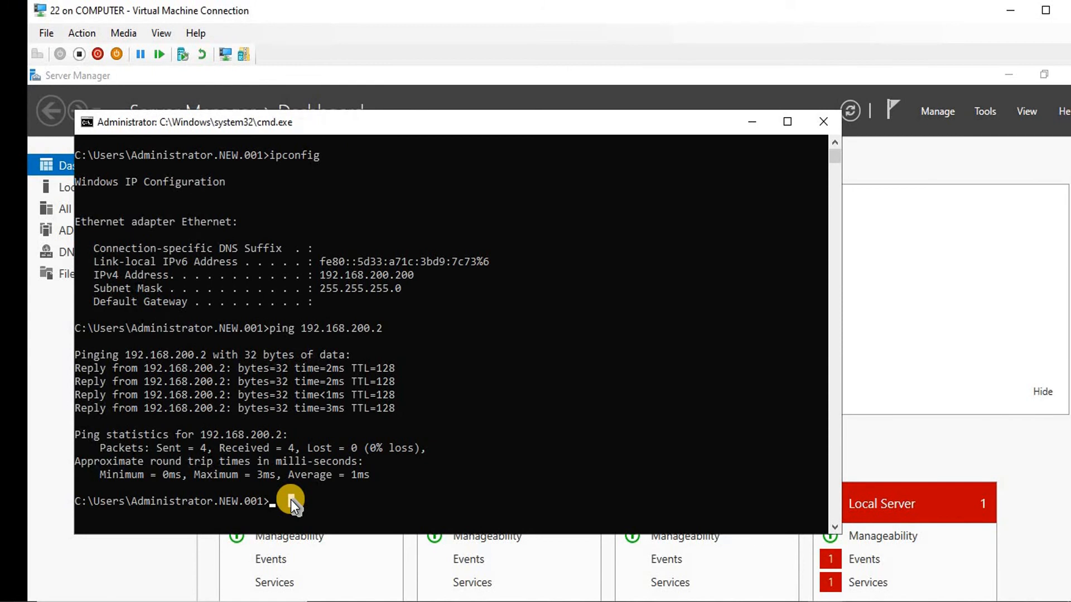
key(Up)
key(Return)
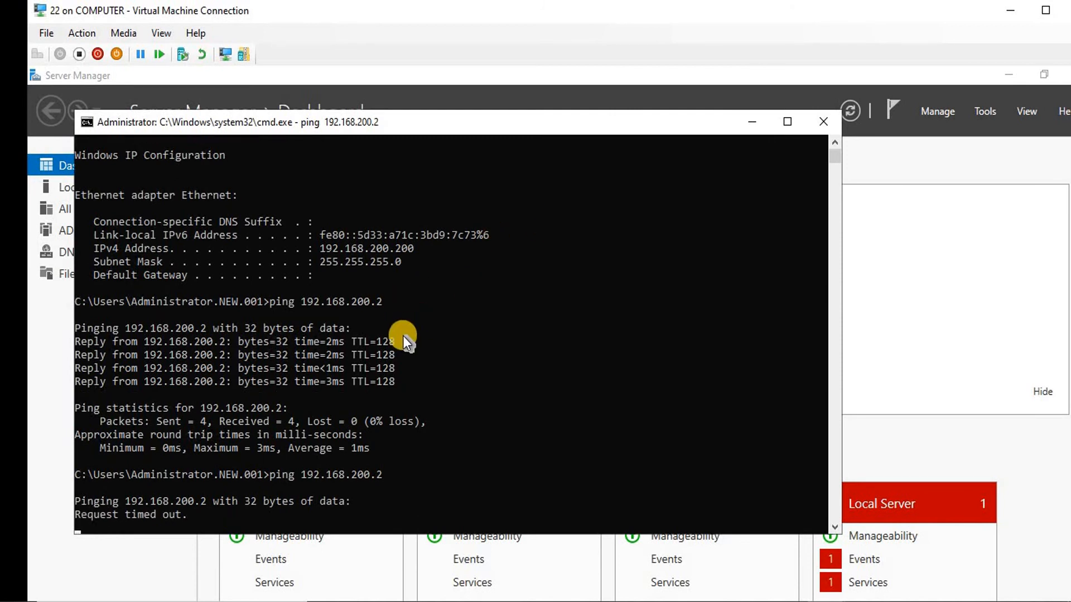
key(ctrl+c)
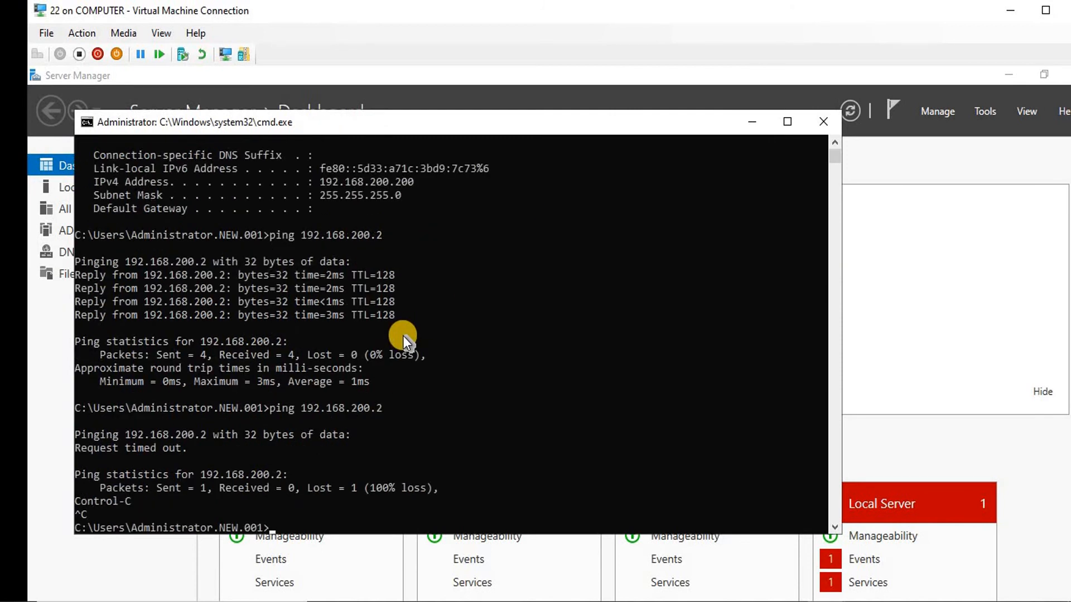
Clear the console and launch the Local Group Policy Editor with gpedit.msc
text(cms)
key(BackSpace)
key(BackSpace)
key(BackSpace)
text(cls)
key(Return)
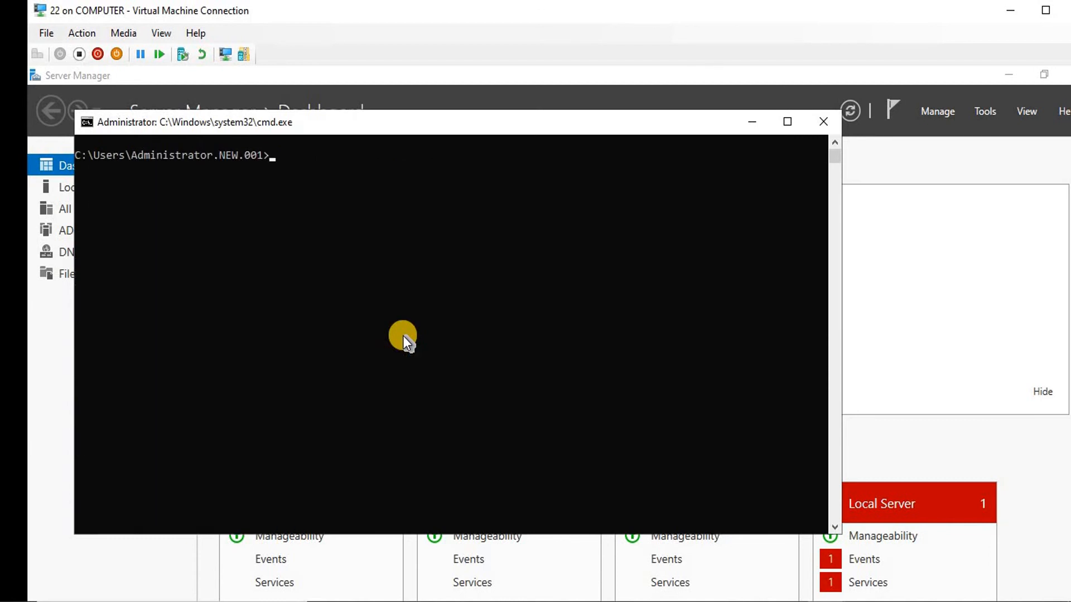
text(gpedit.ms)
text(c)
key(Return)
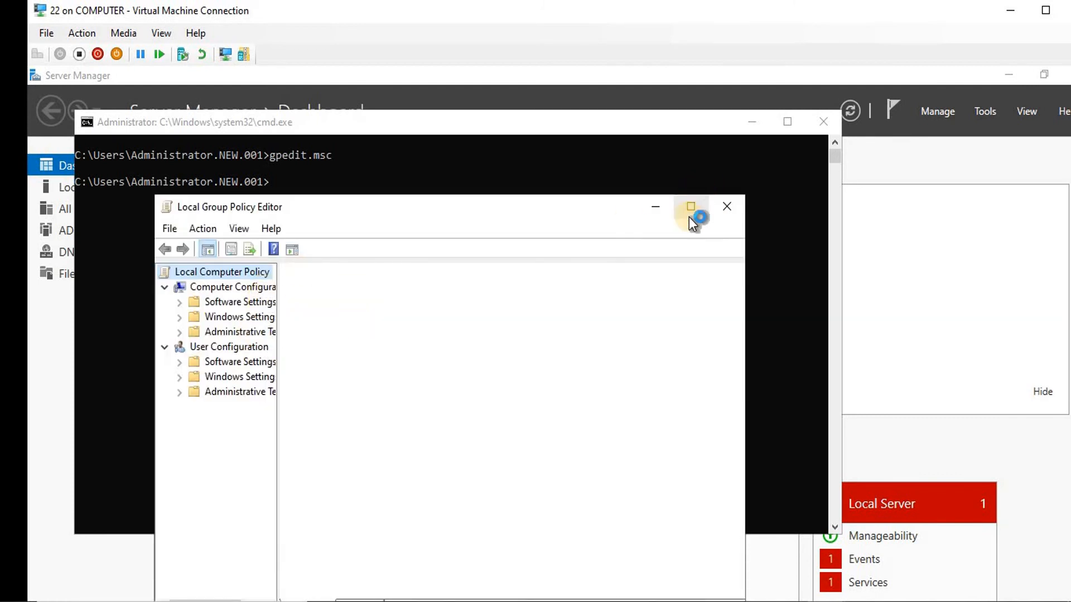
On the server, minimize the cmd window so the Local Group Policy Editor is in front, with Windows Settings expanded
click(786, 121)
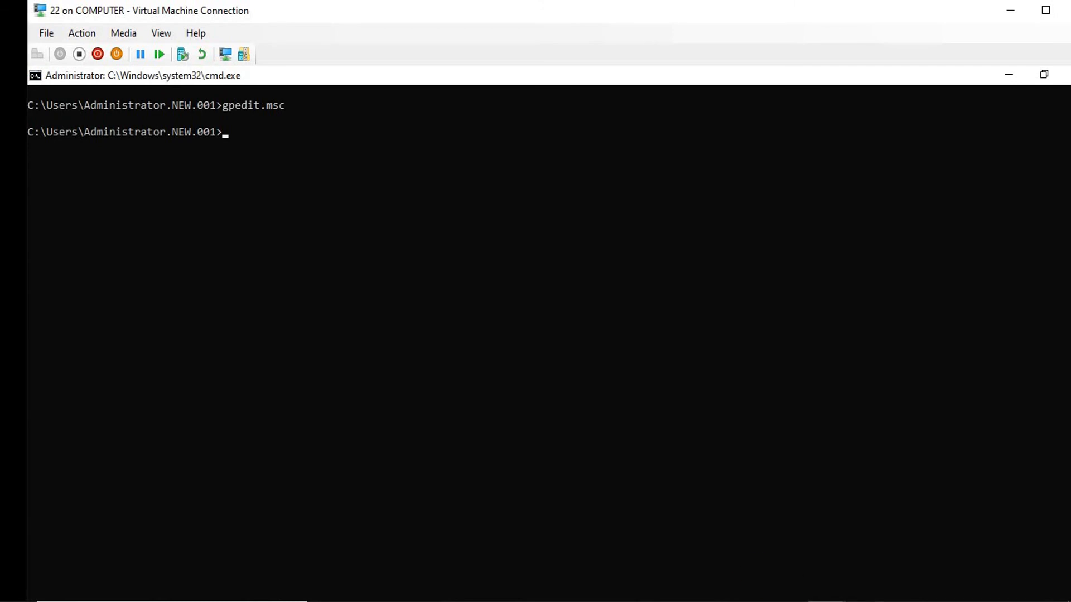
click(827, 601)
click(757, 534)
click(1008, 73)
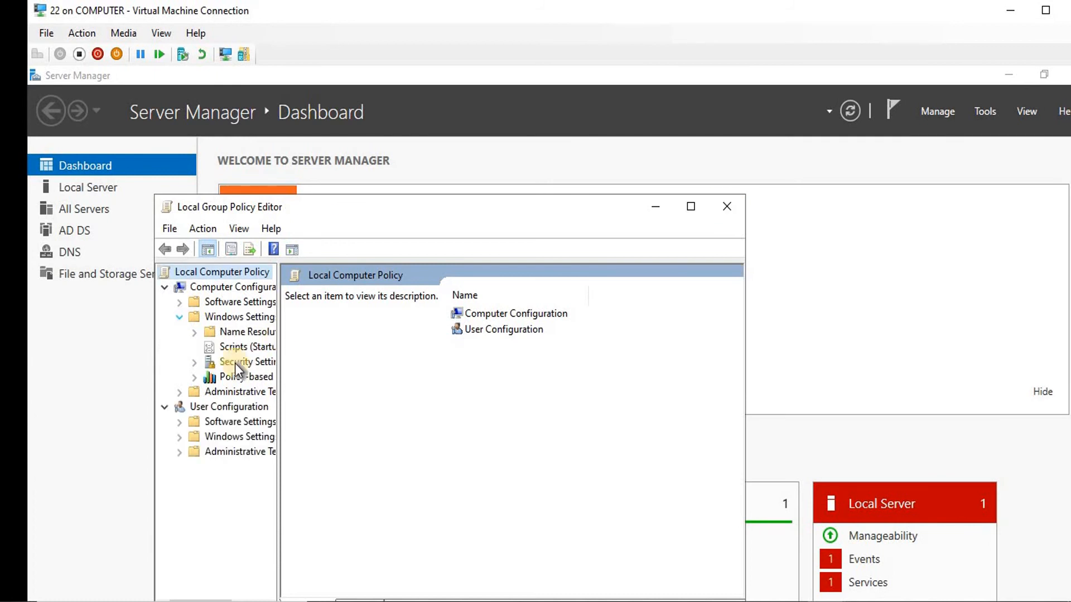
Expand Security Settings, widen the tree pane and open IP Security Policies on Local Computer
click(195, 363)
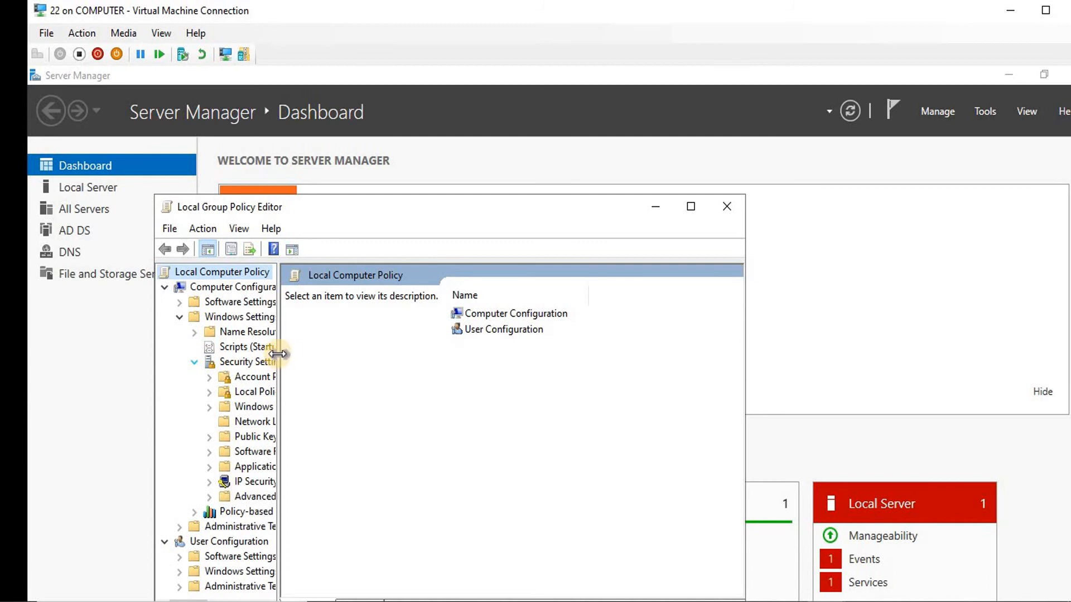
drag(278, 358, 363, 371)
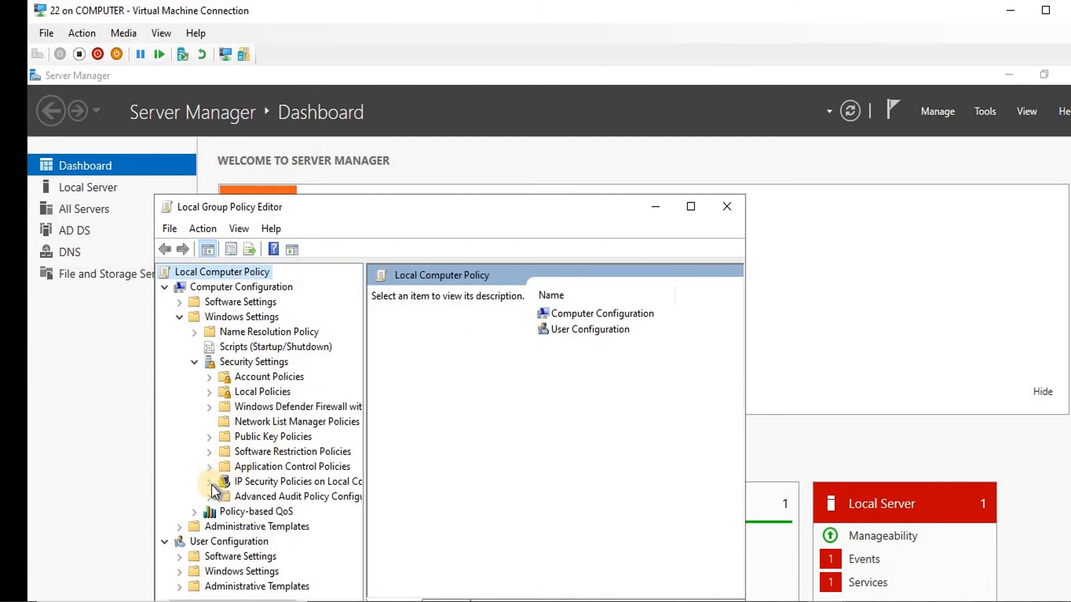
click(263, 483)
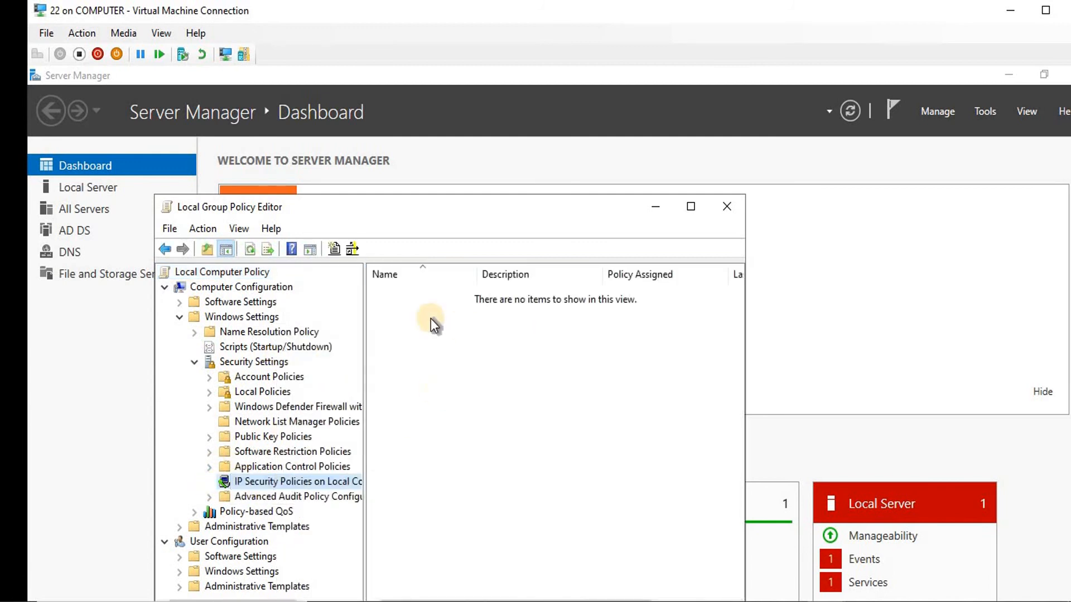
right_click(407, 319)
Create an IP security policy named 'icmp ipsec' without the default response rule
click(460, 329)
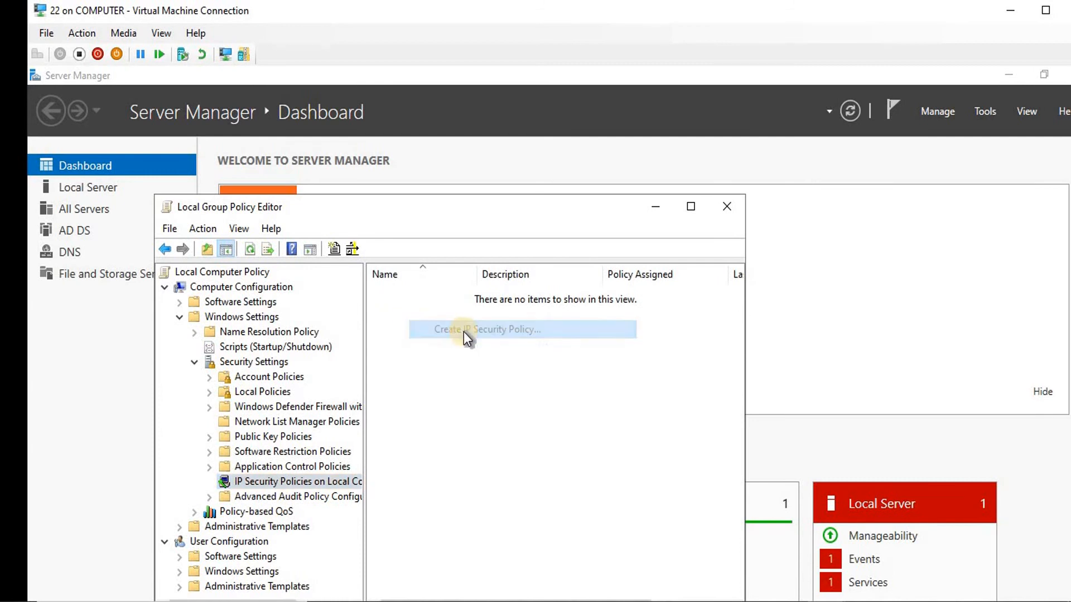
click(453, 529)
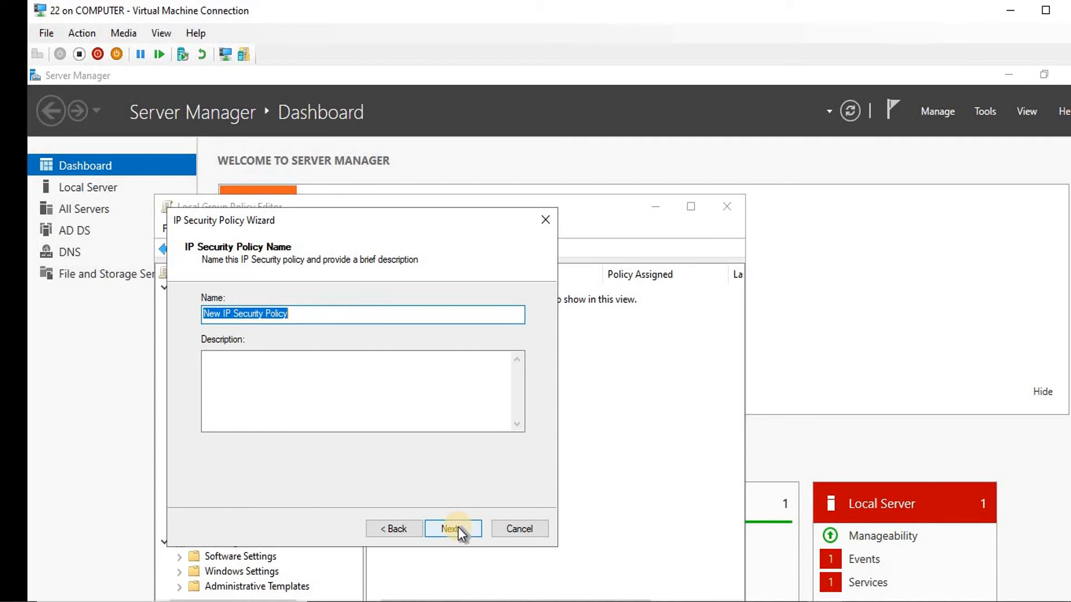
text(icmp)
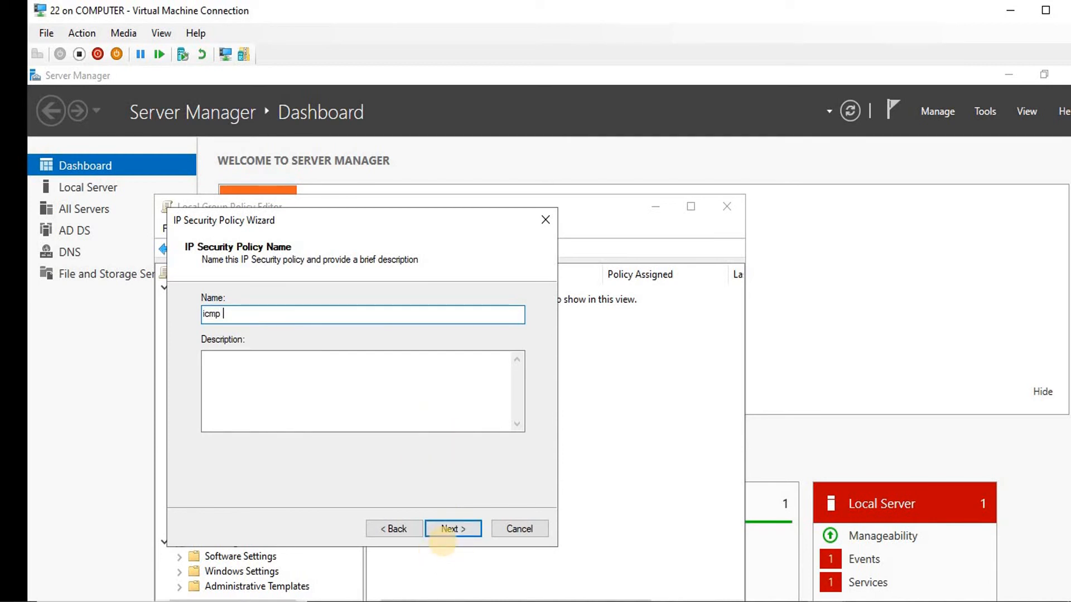
text( ipsec)
click(454, 530)
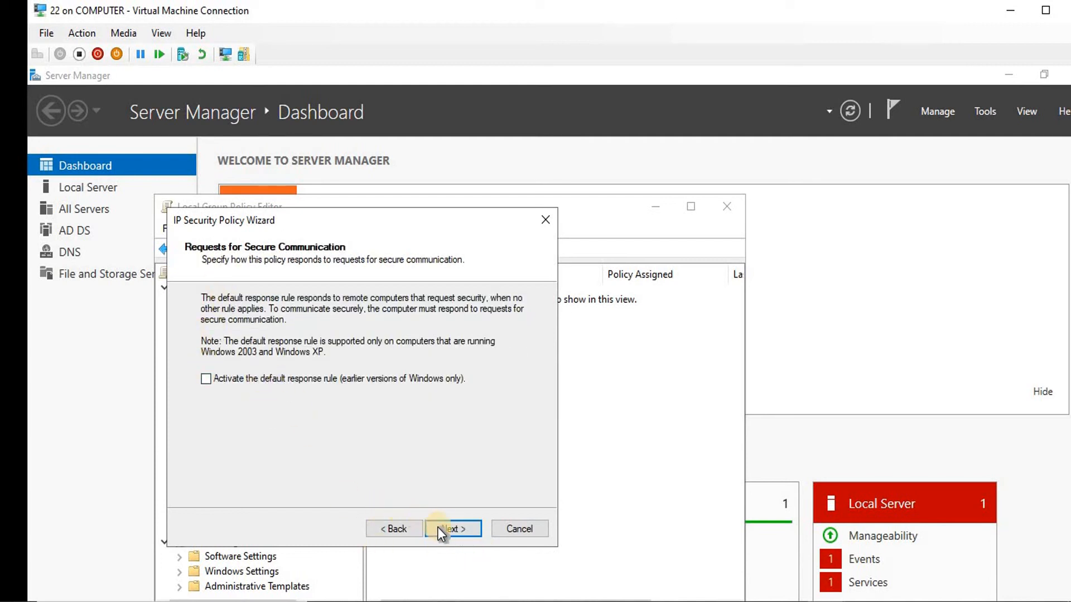
click(443, 526)
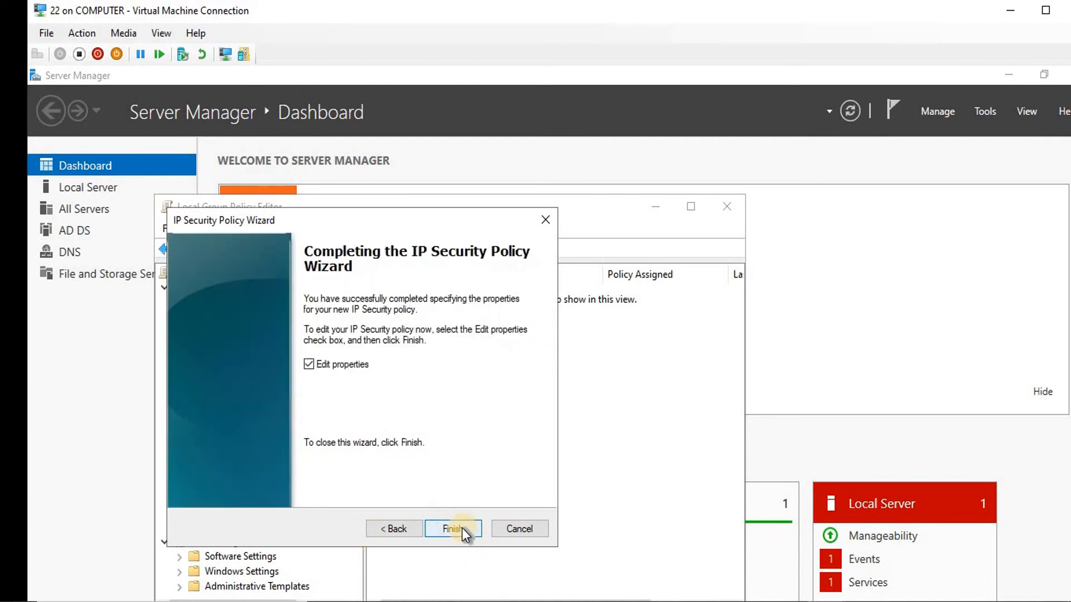
click(461, 527)
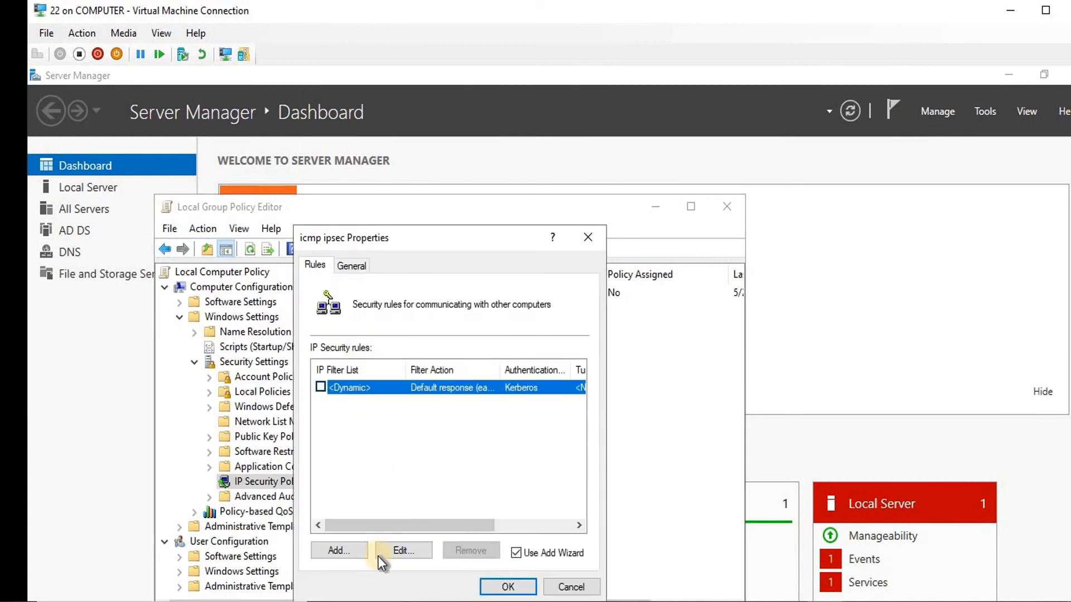
Start a new security rule with no tunnel for all network connections, and delete the old icmp filter list
click(334, 553)
click(584, 557)
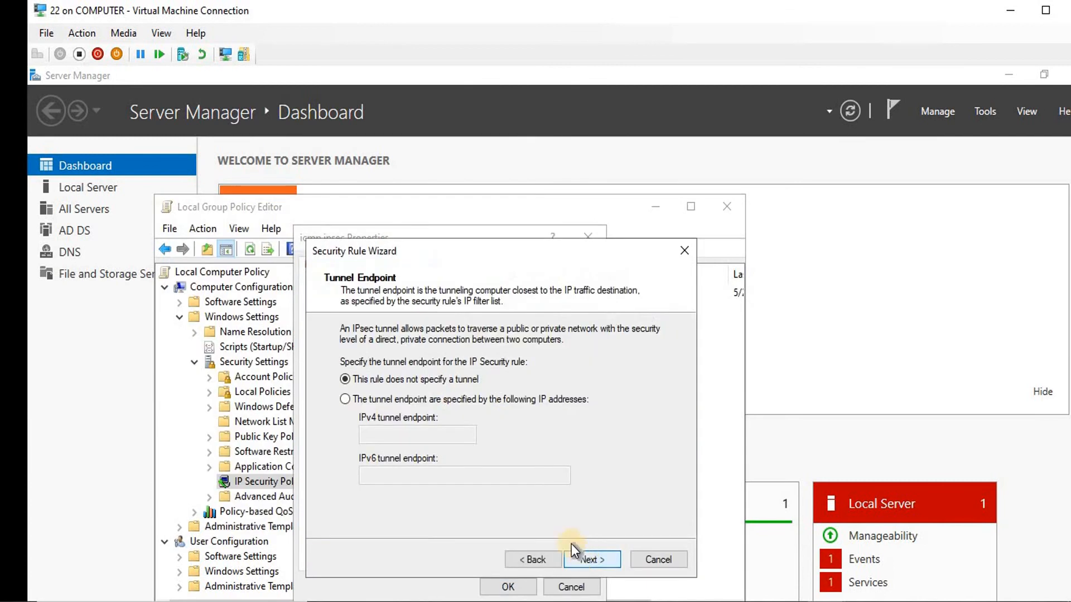
click(594, 562)
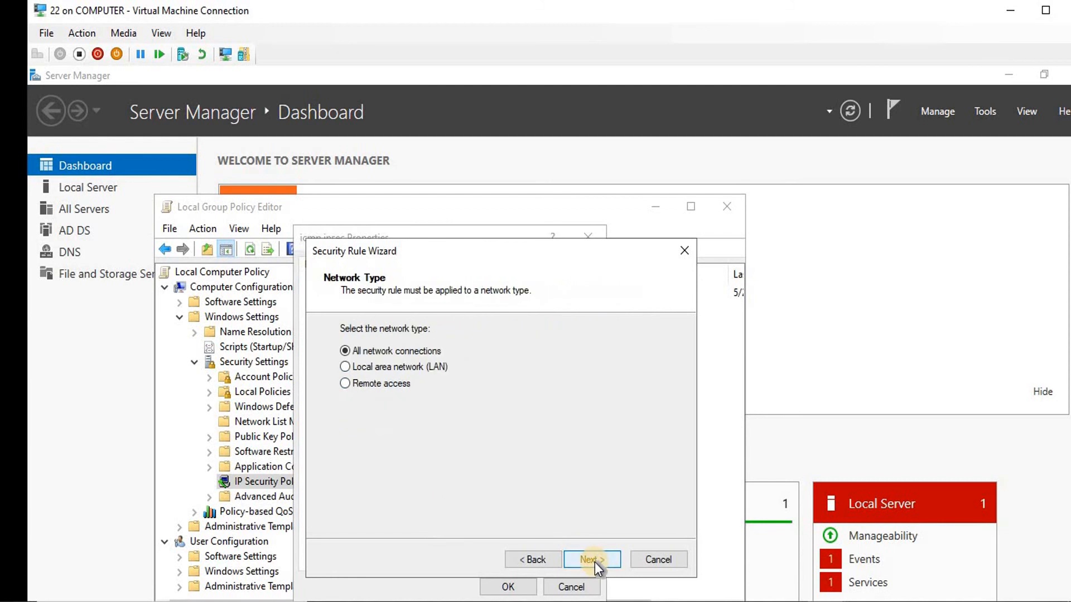
click(594, 562)
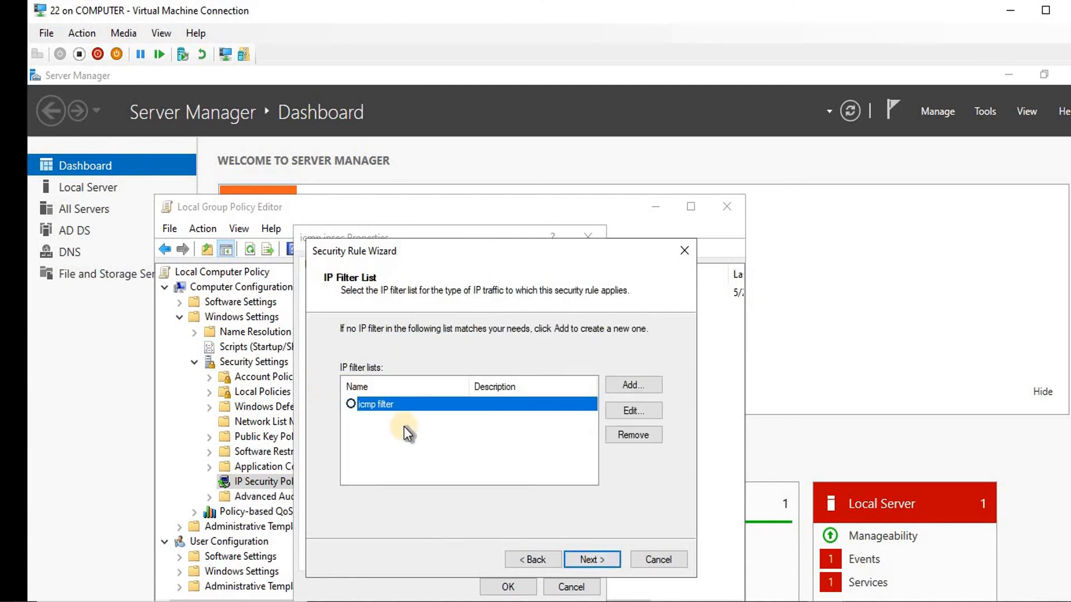
click(624, 437)
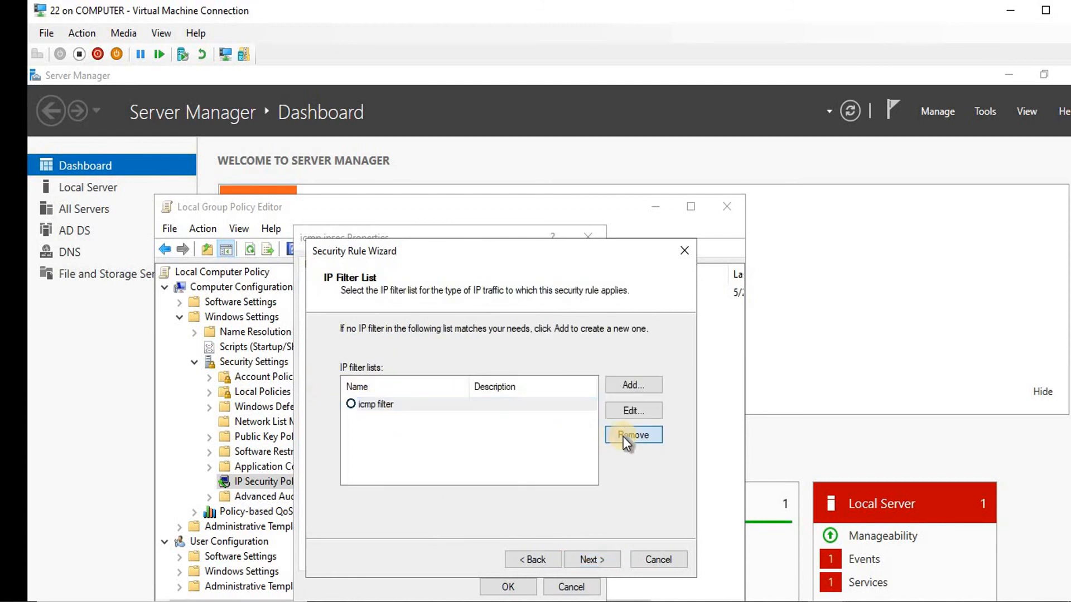
key(Return)
Create the 'icmp filter new' list with a mirrored filter whose source is My IP Address
click(625, 387)
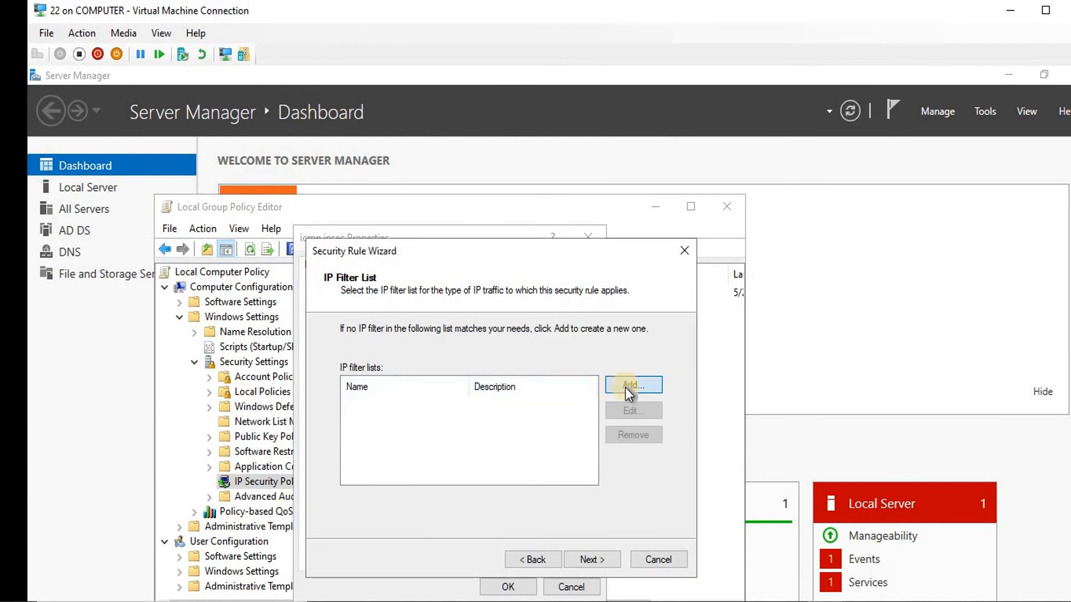
text(ic)
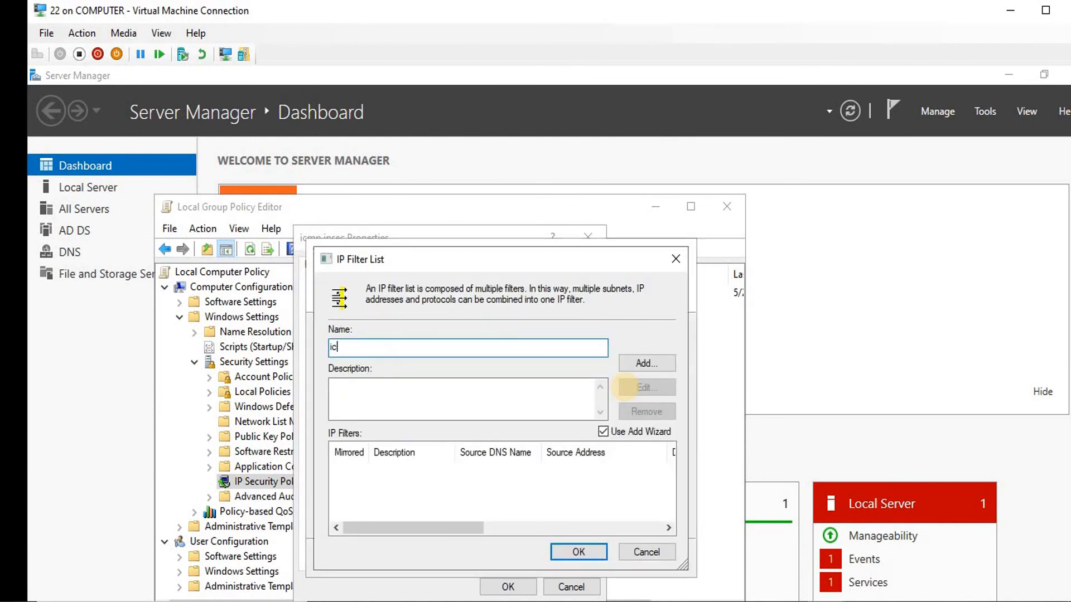
text(mp filter new)
click(640, 363)
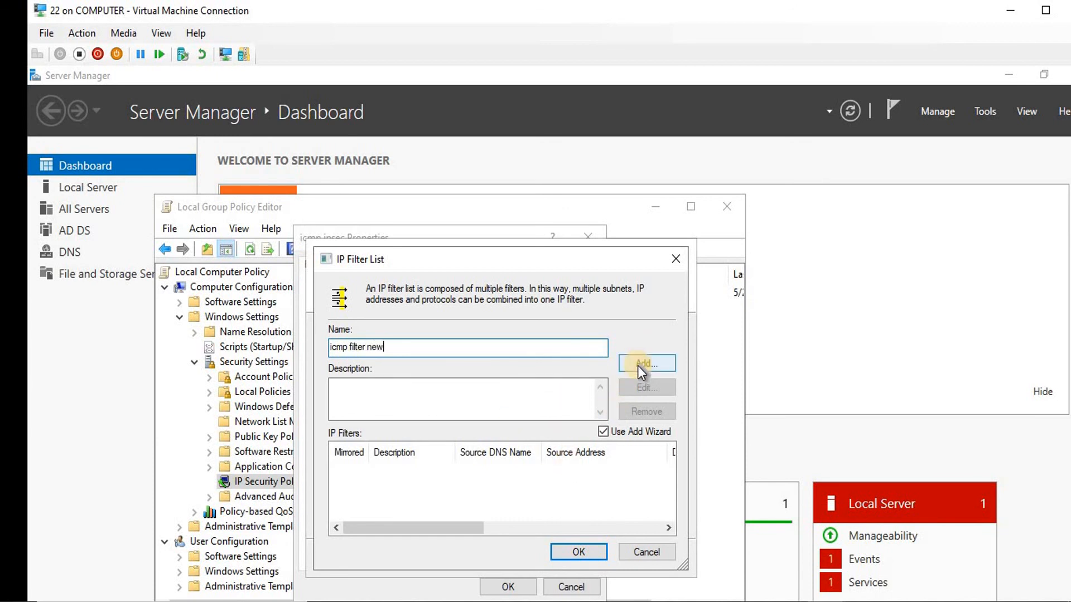
click(616, 575)
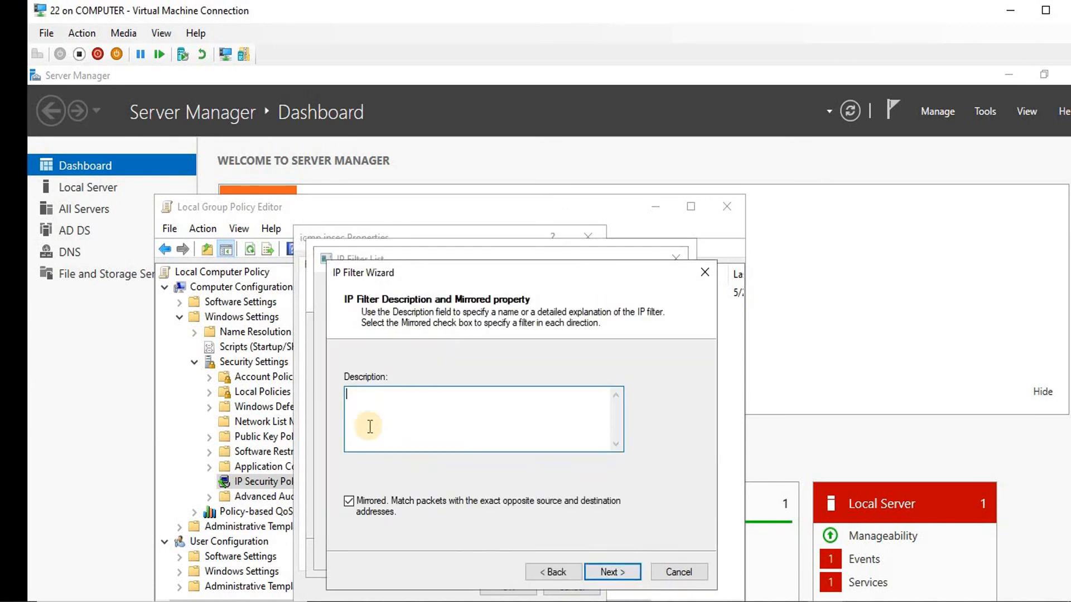
click(610, 572)
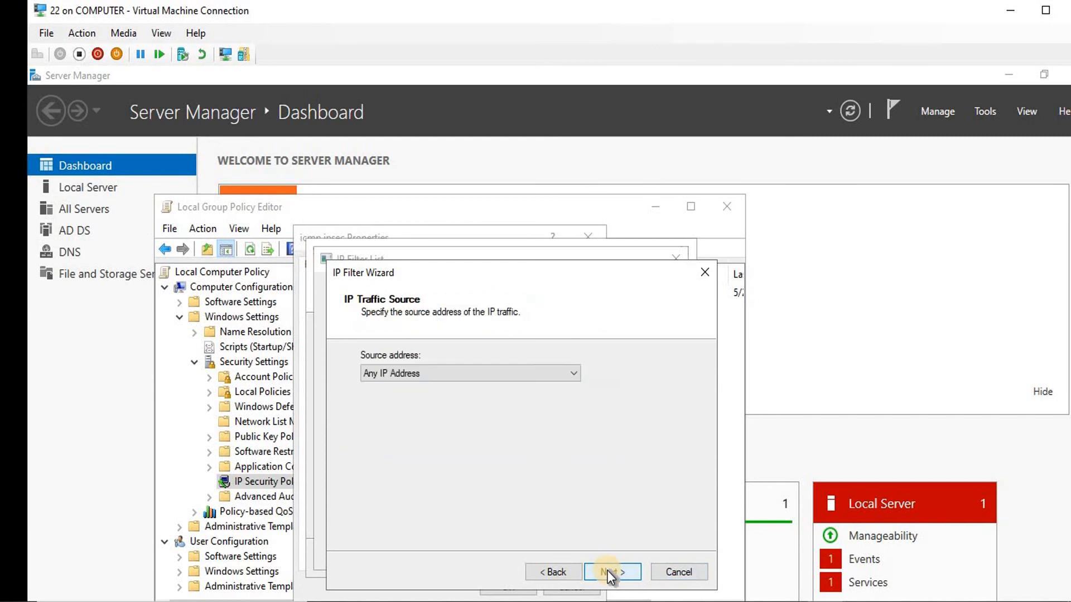
click(417, 371)
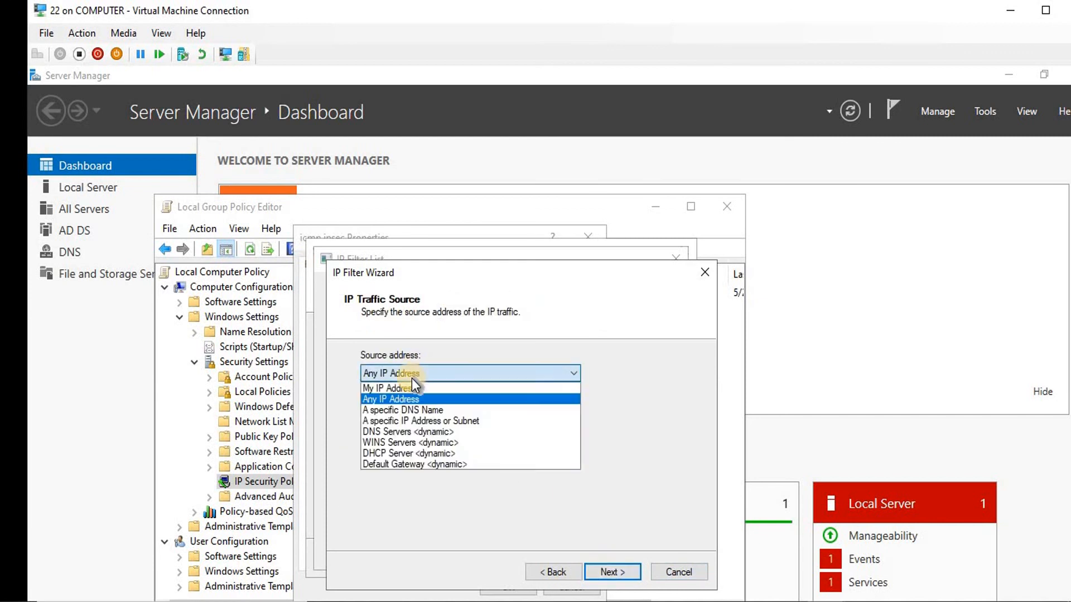
click(408, 390)
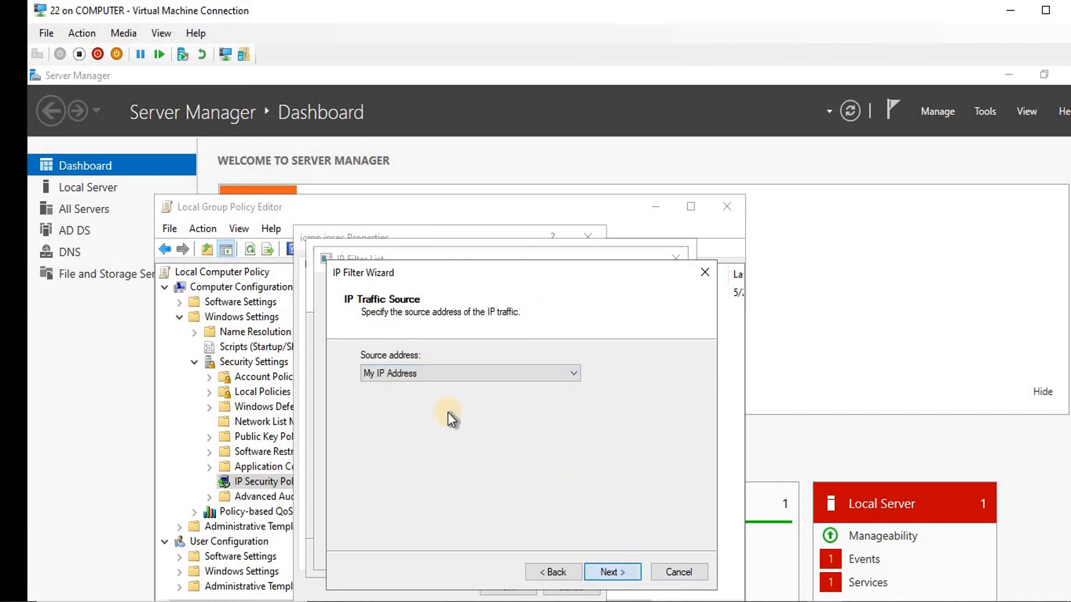
click(622, 575)
click(624, 577)
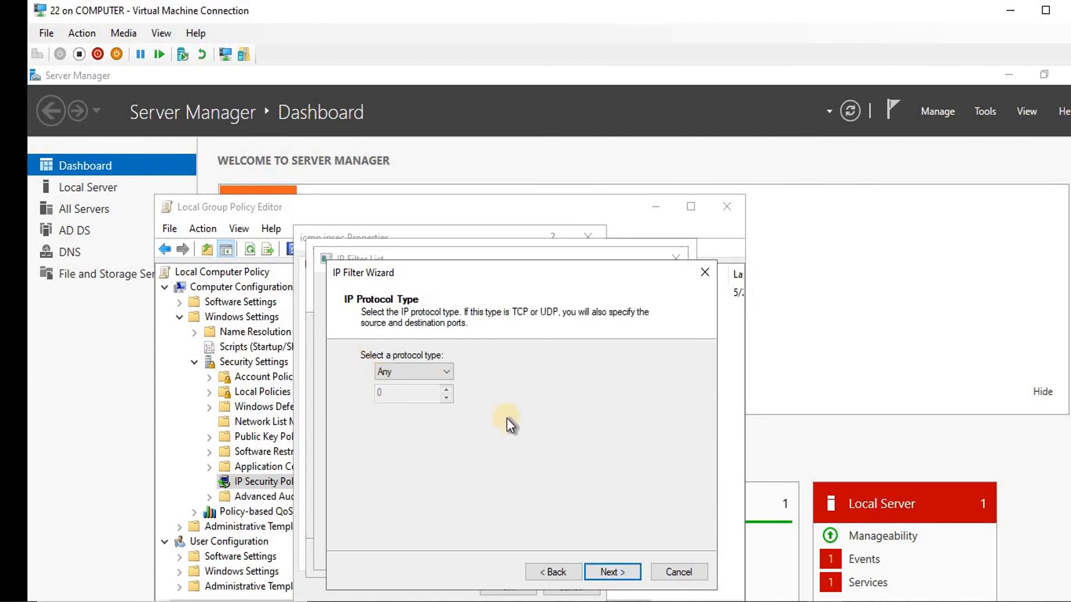
click(610, 570)
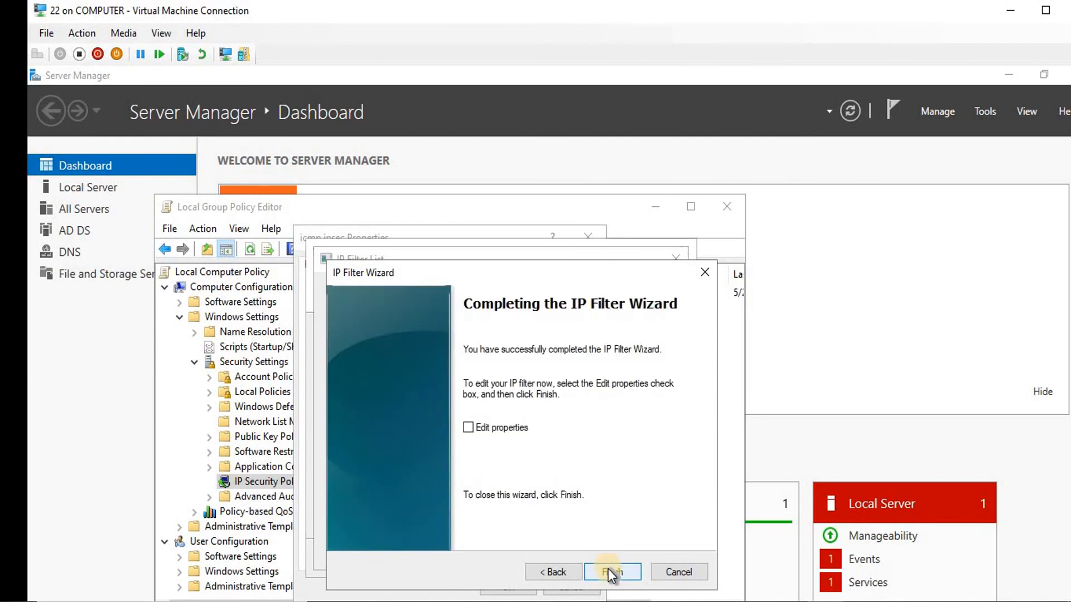
click(610, 572)
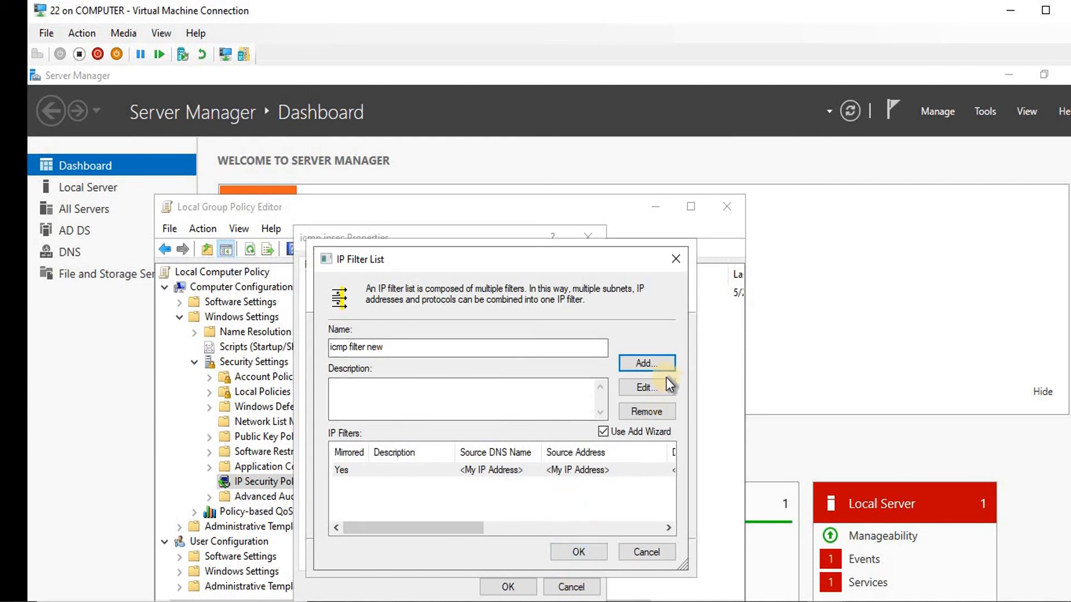
Cancel the extra filter, save 'icmp filter new', and select it for the rule
click(647, 363)
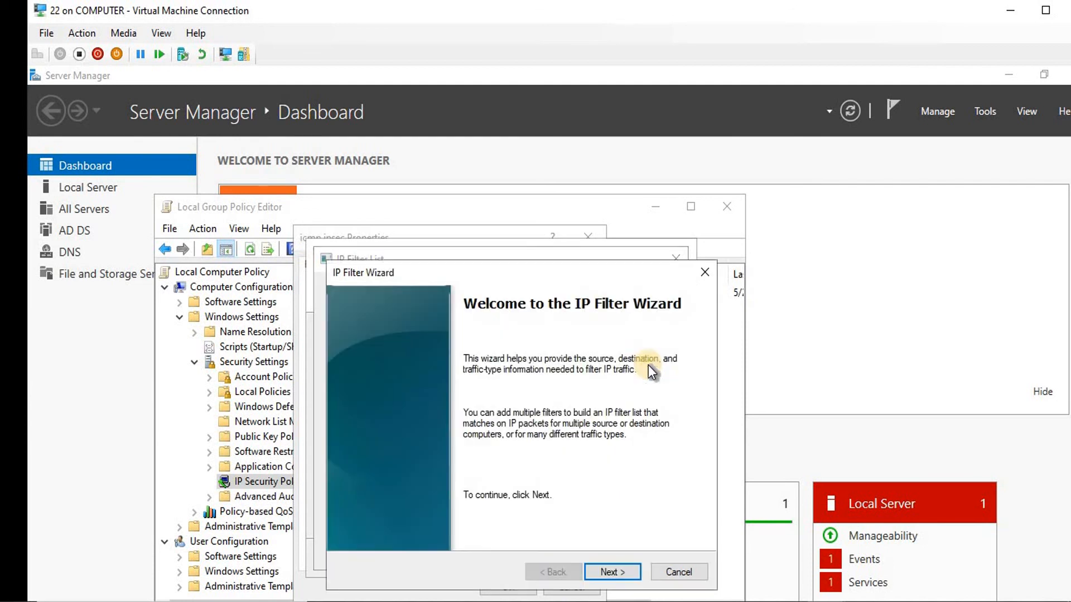
click(622, 567)
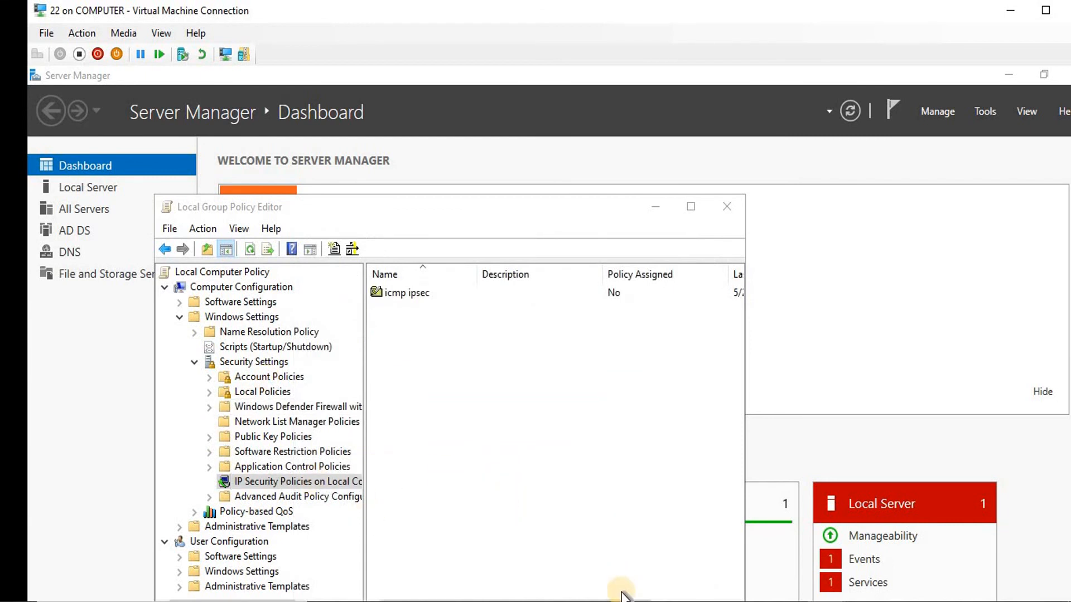
click(579, 232)
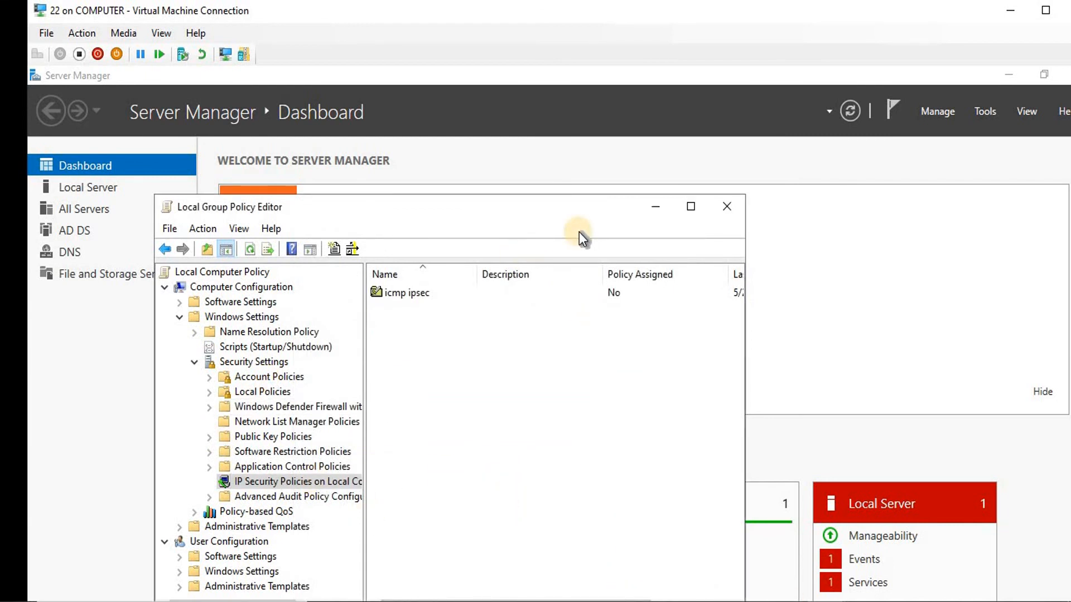
click(657, 205)
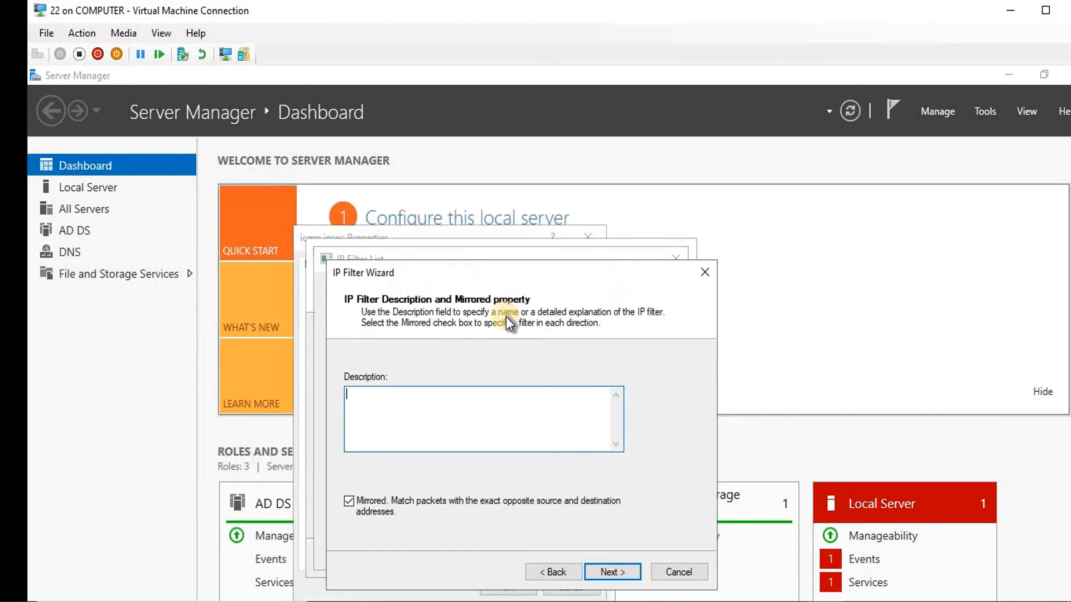
click(676, 570)
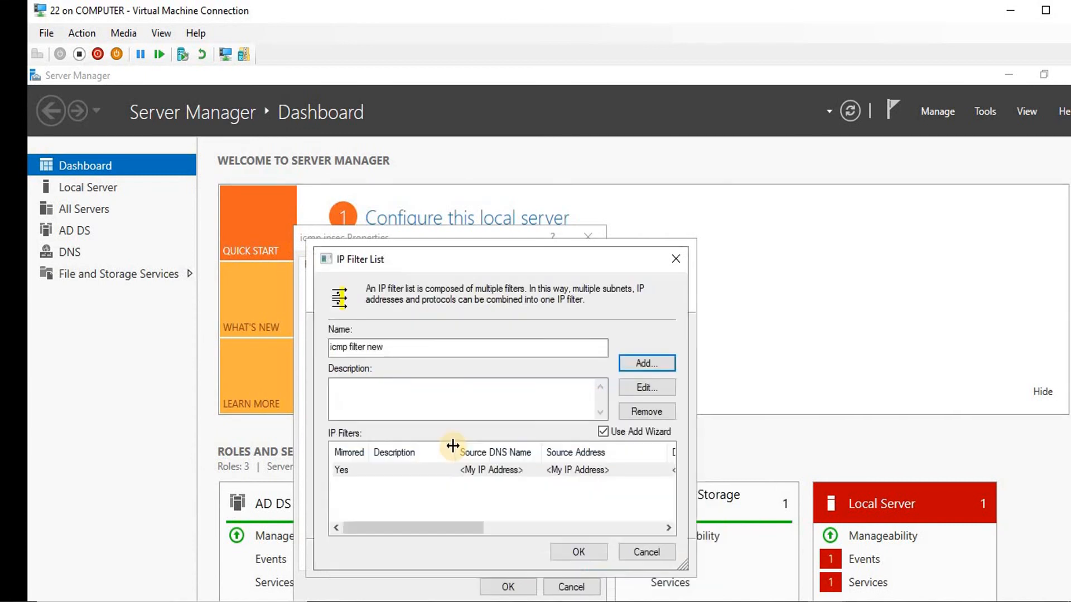
click(571, 555)
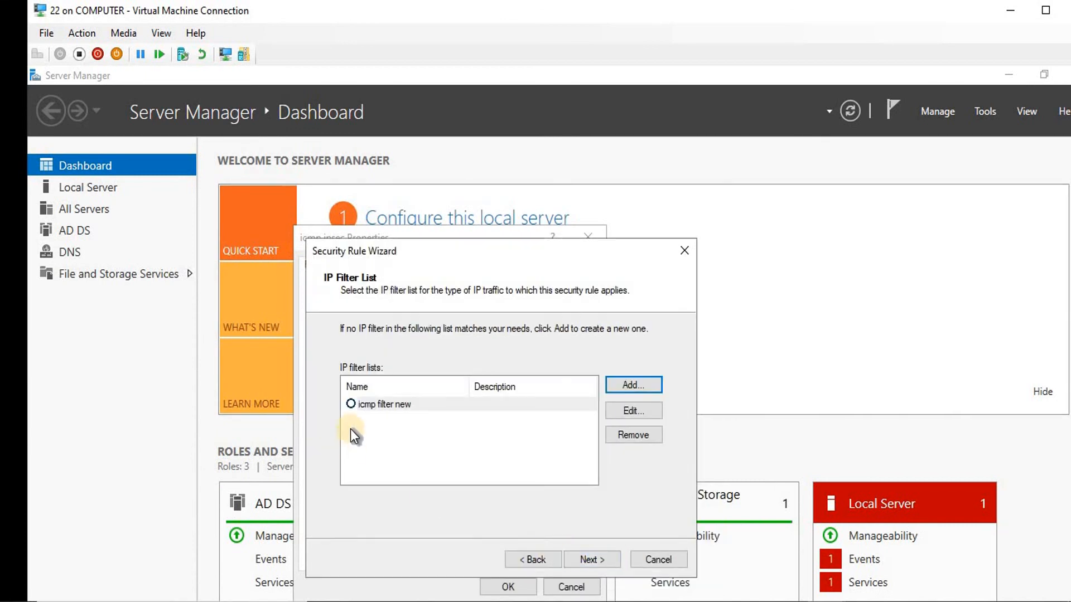
click(350, 405)
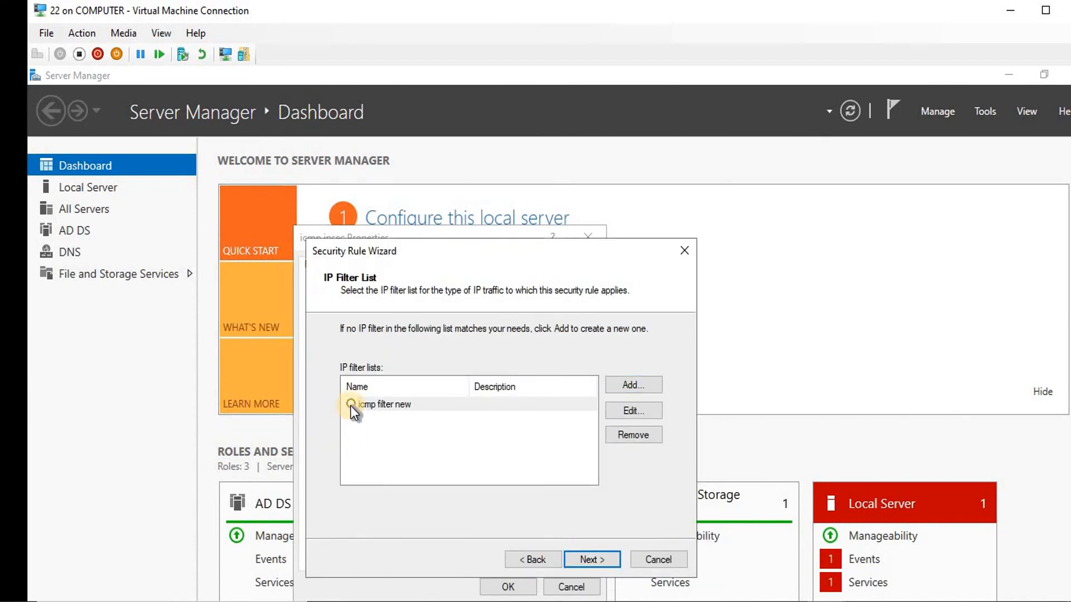
click(594, 565)
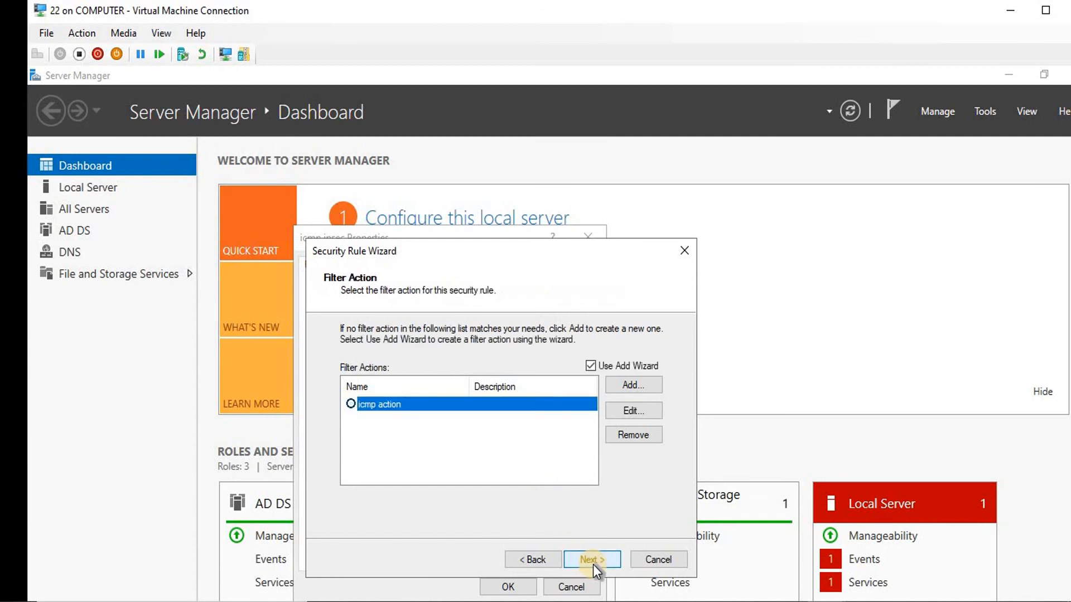
Replace the old filter action with a new 'icmp action' using negotiate security, integrity and encryption, and no unsecured communication
click(633, 436)
click(528, 439)
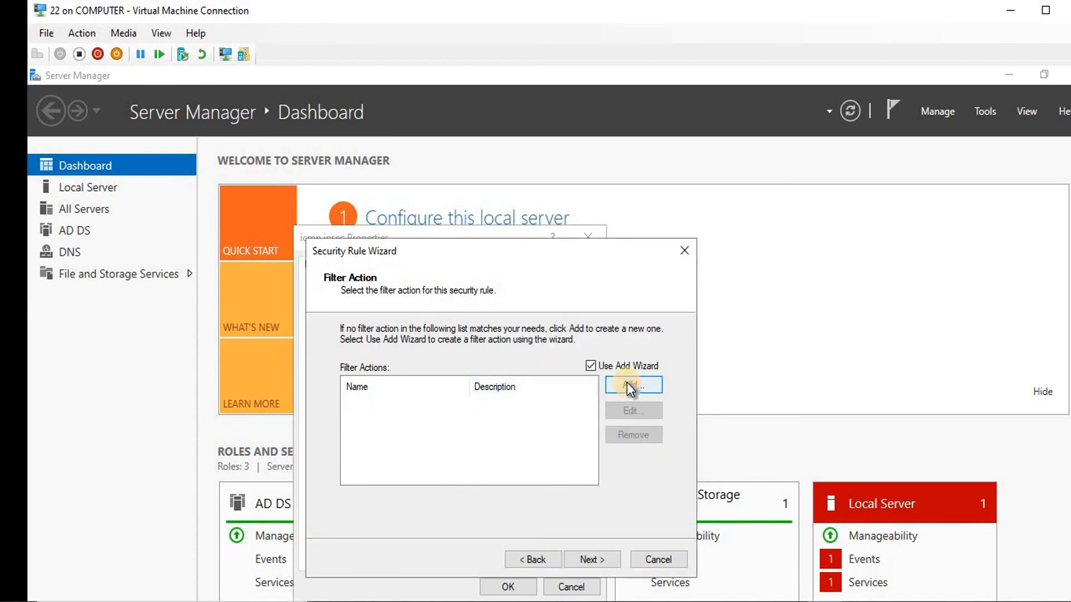
click(627, 383)
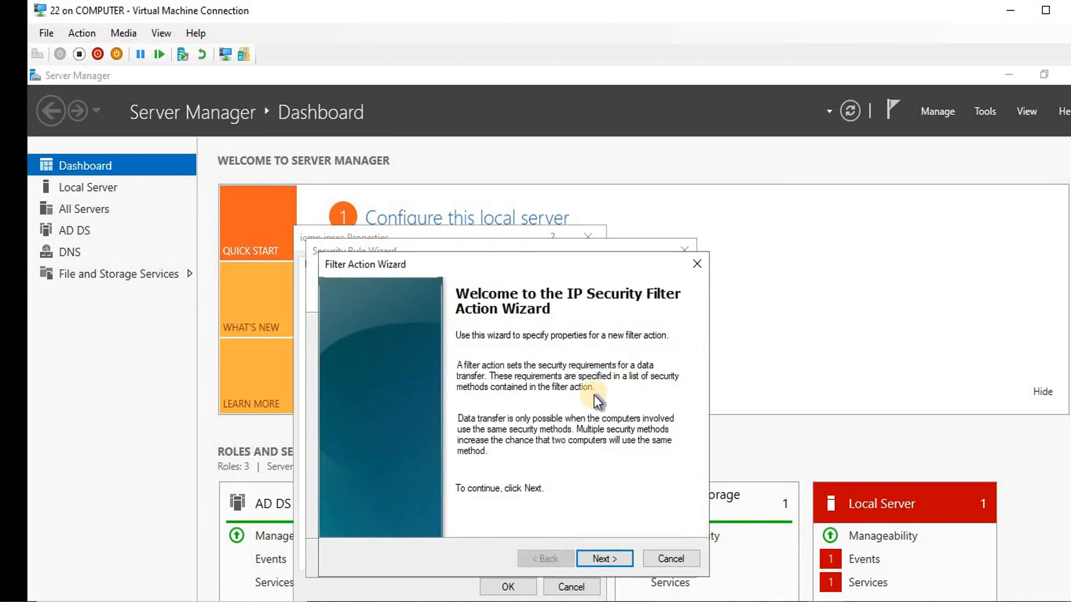
click(607, 560)
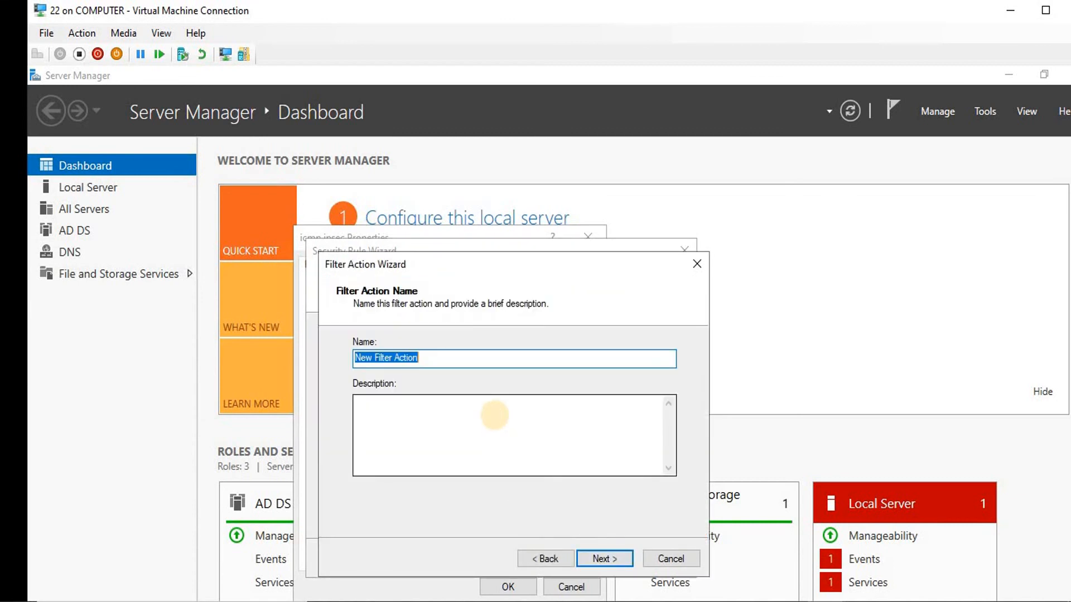
text(icmp action)
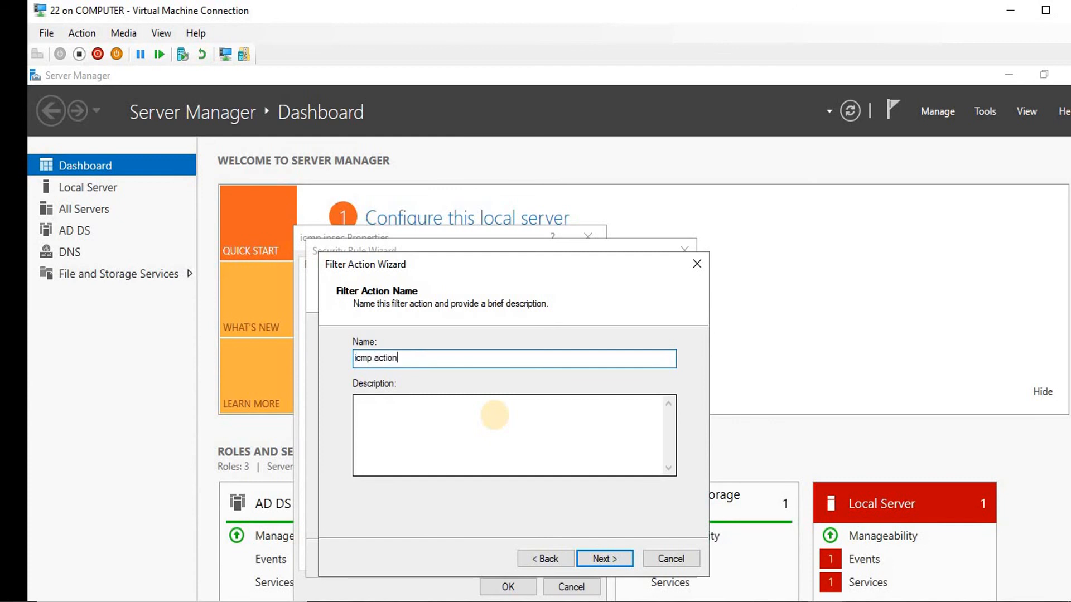
click(586, 560)
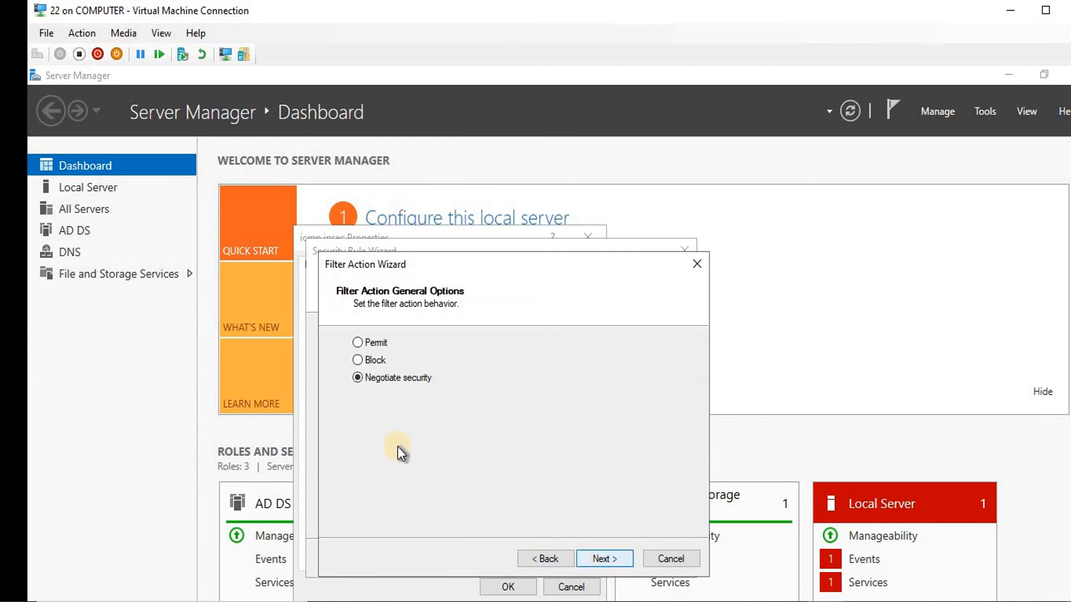
click(610, 557)
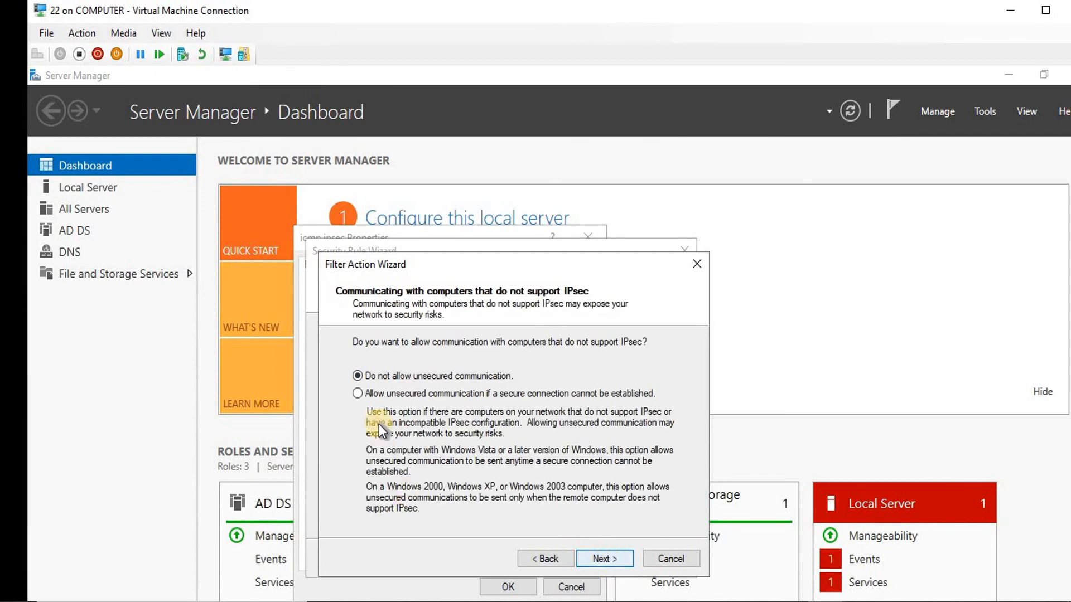
click(607, 557)
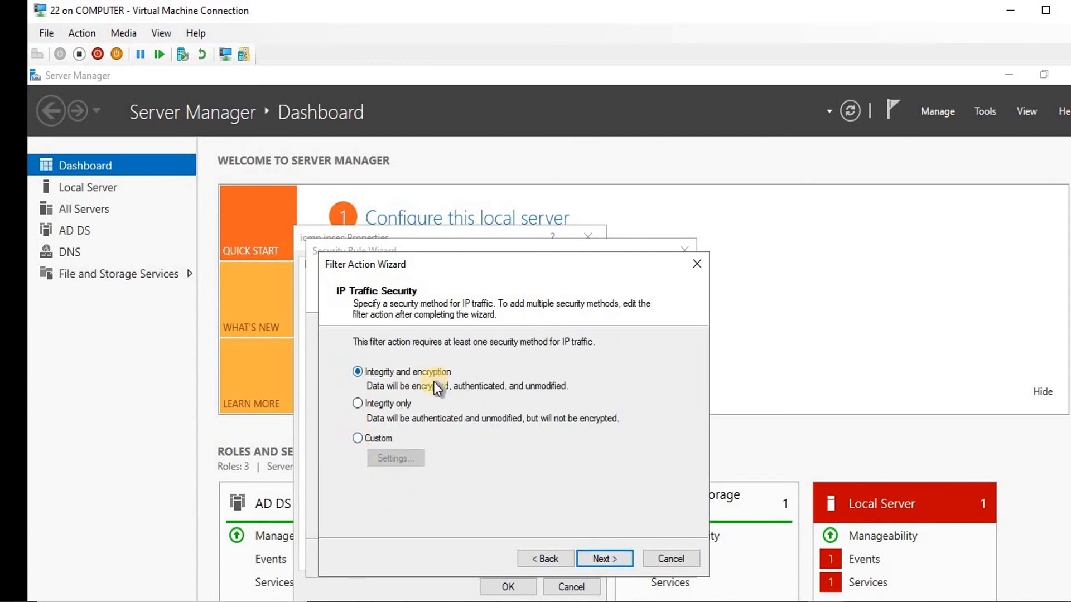
click(612, 559)
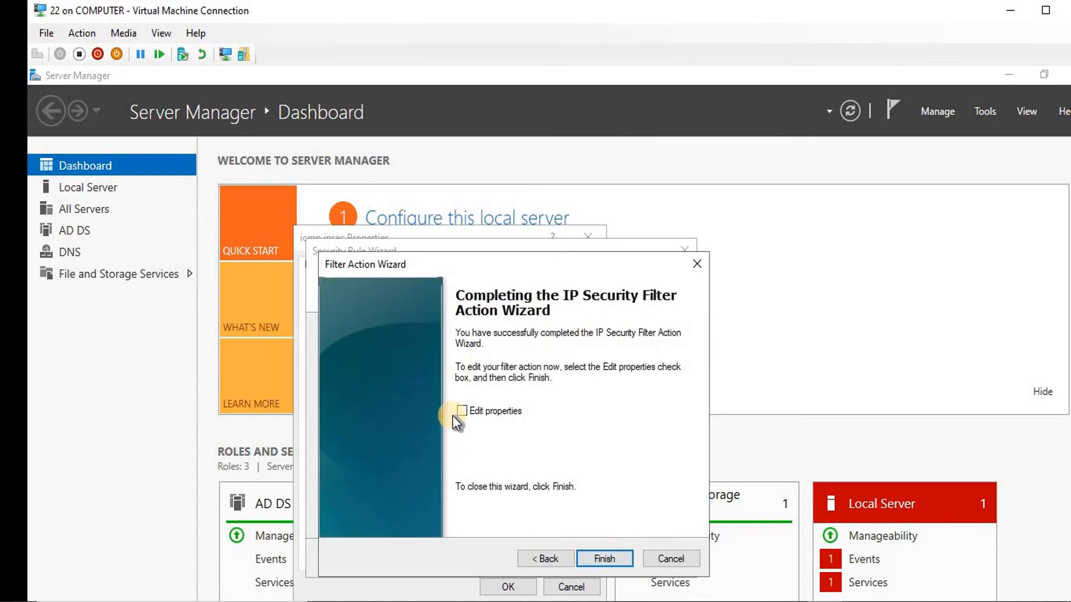
click(594, 557)
Select icmp action, authenticate with a preshared key, finish the rule, and close the policy properties
click(349, 404)
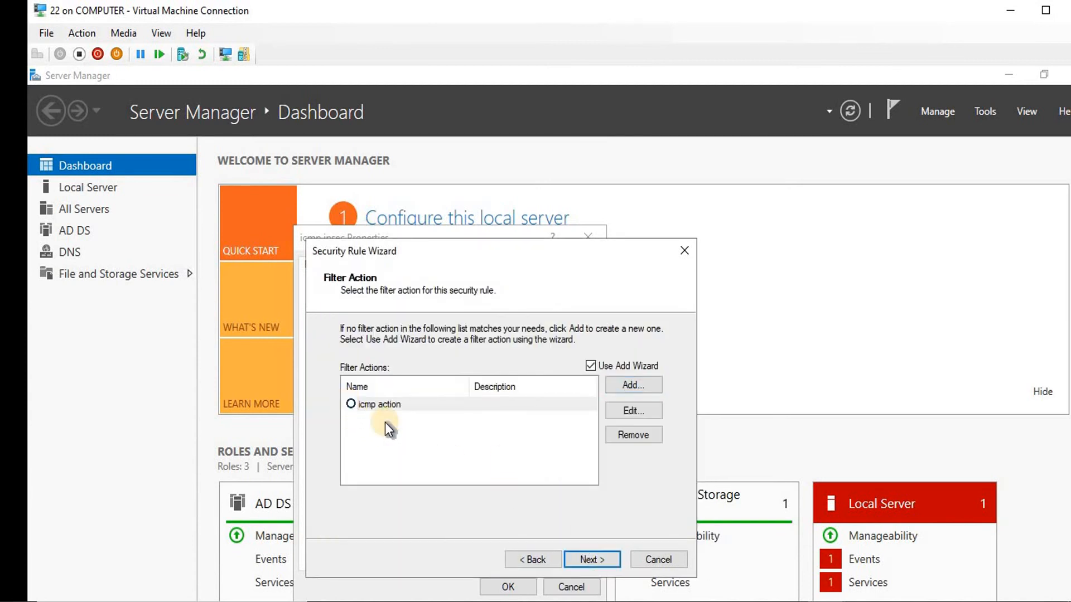
click(592, 559)
click(345, 444)
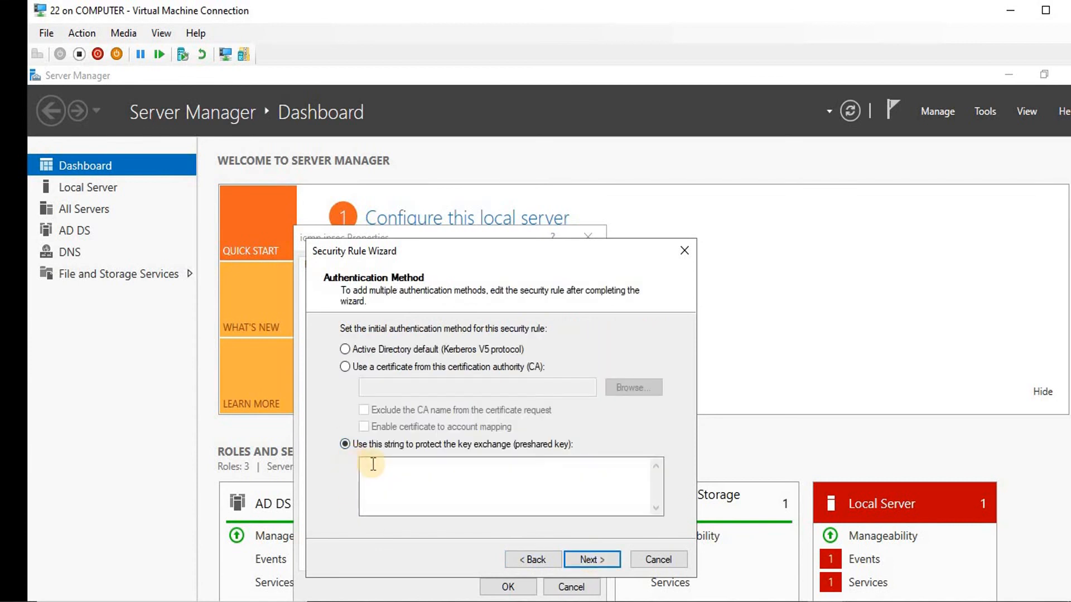
click(385, 470)
text(123)
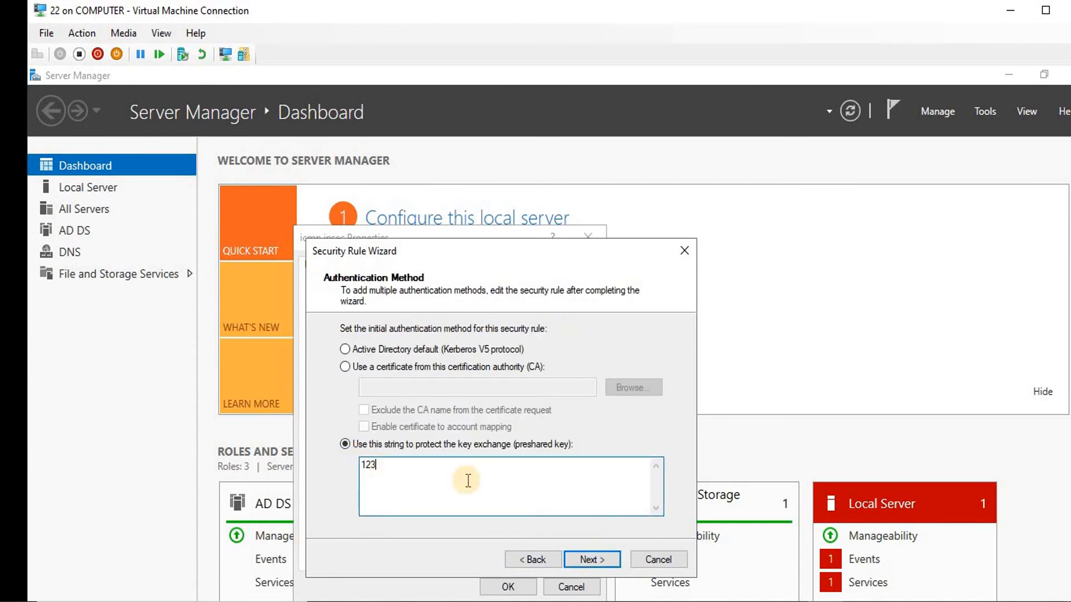
click(581, 558)
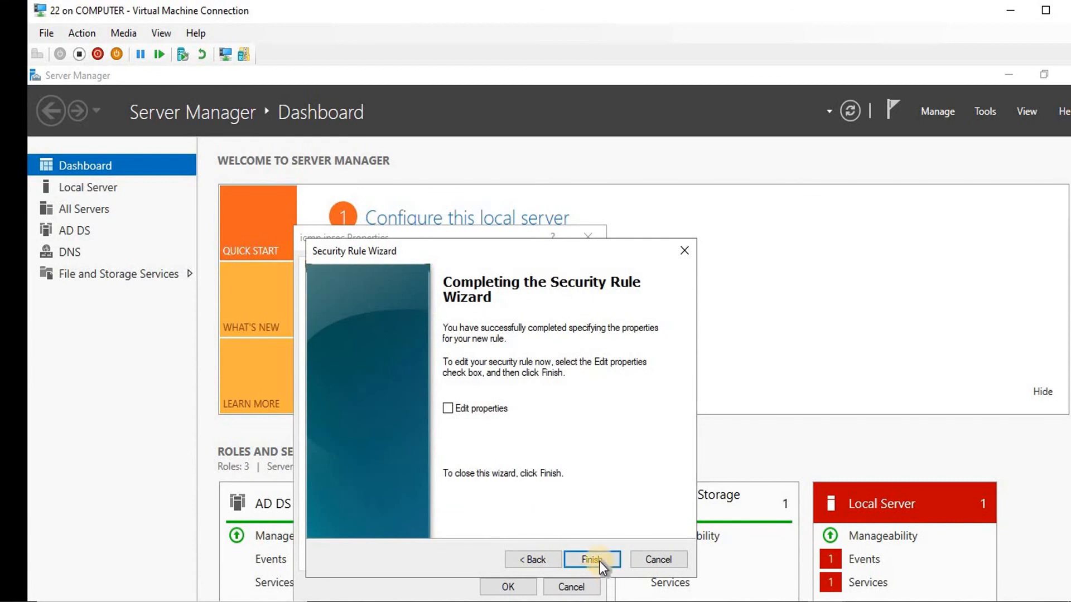
click(591, 560)
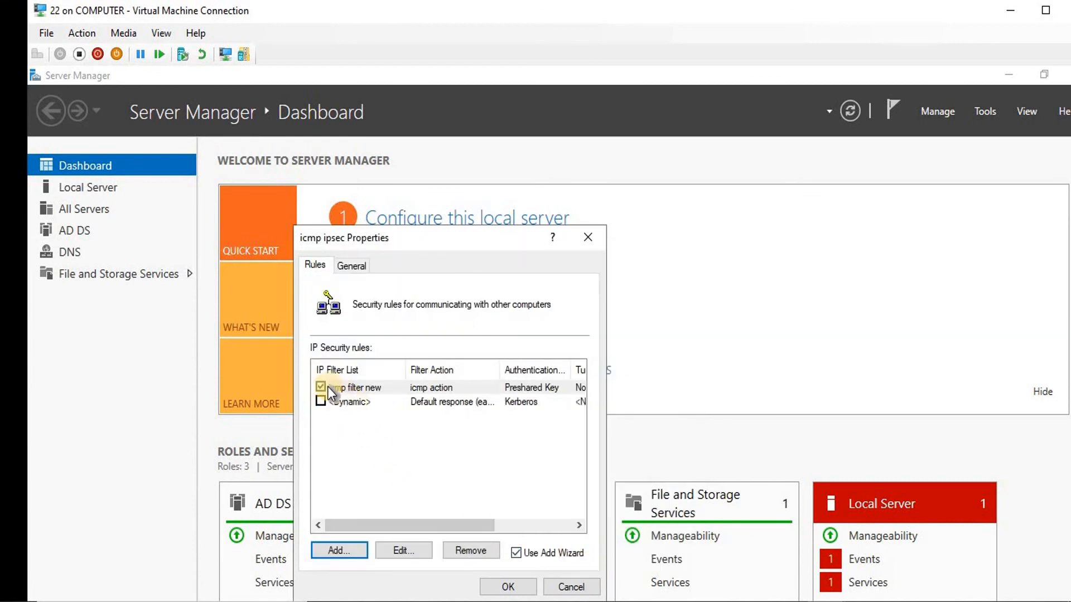
click(508, 586)
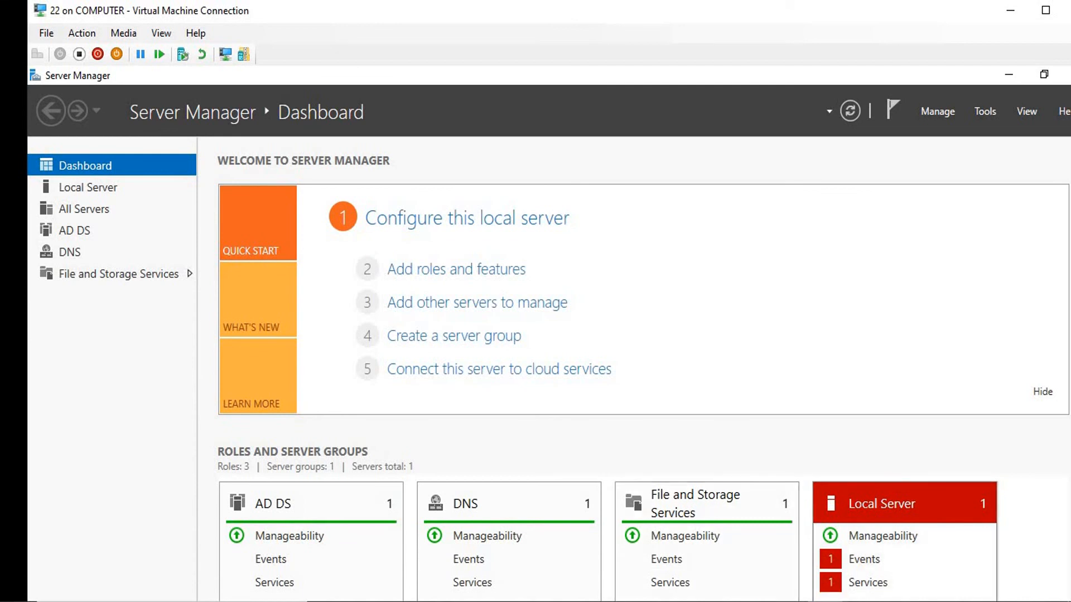
On the other machine, minimize Server Manager and launch gpedit.msc
click(893, 601)
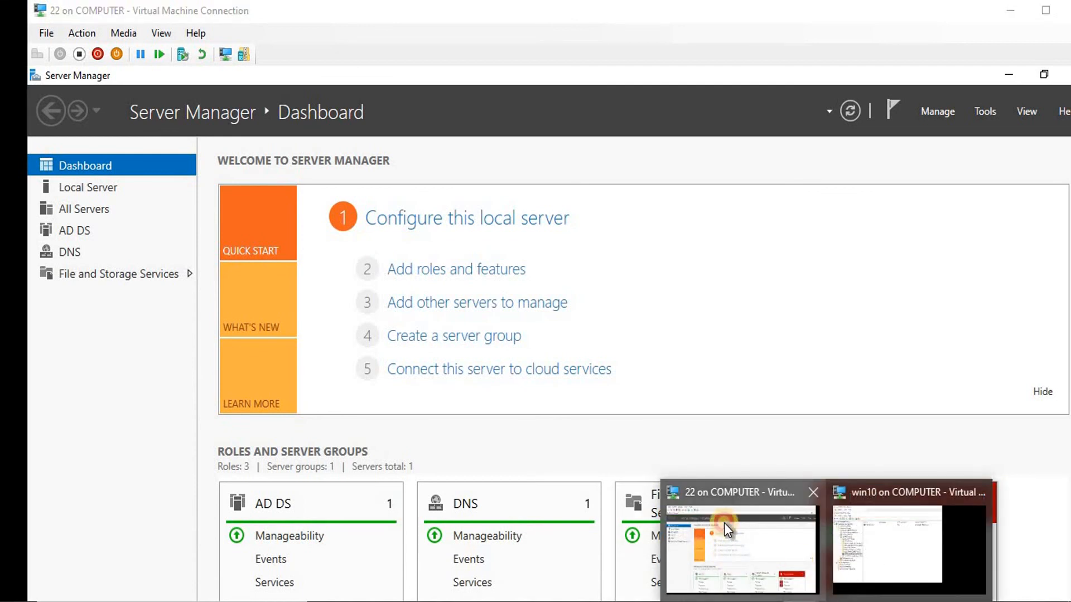
click(724, 524)
click(1008, 75)
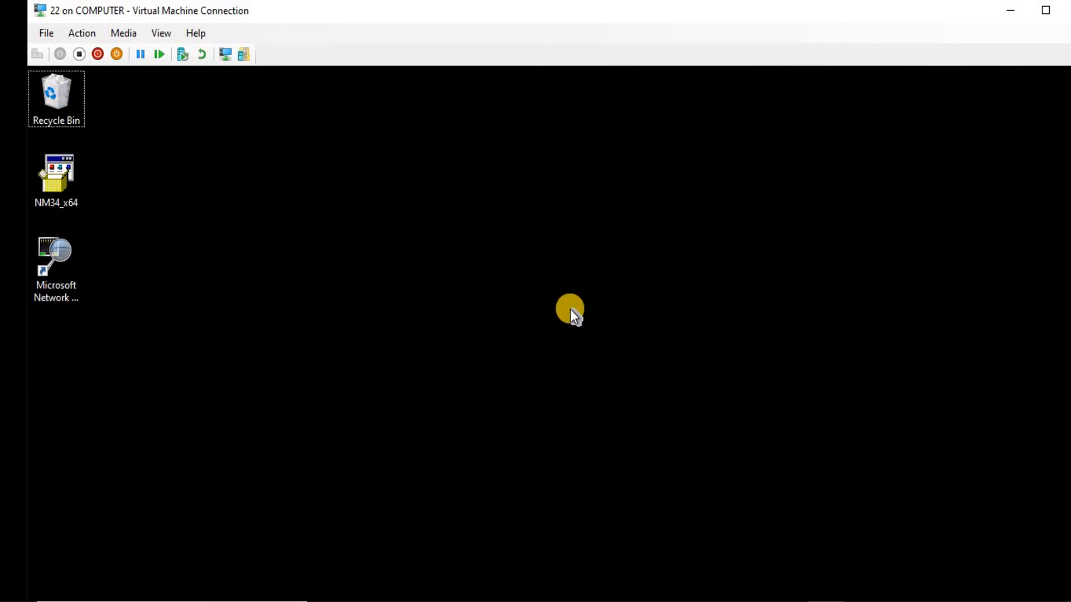
key(super+r)
text(gp)
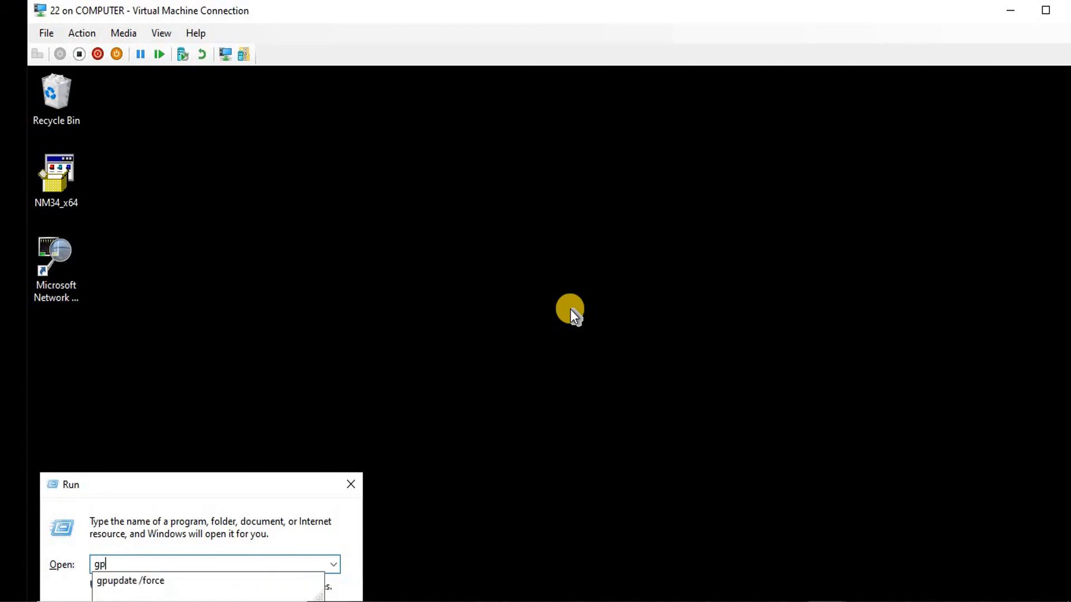
text(edit.msc)
key(Return)
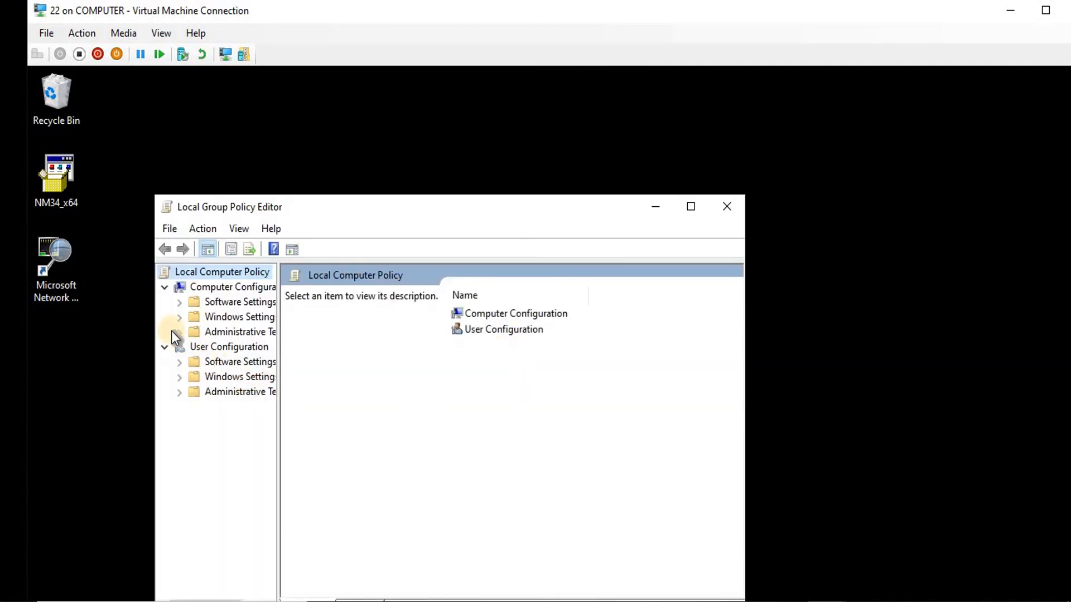
Navigate to IP Security Policies on Local Computer and assign the icmp ipsec policy
click(179, 317)
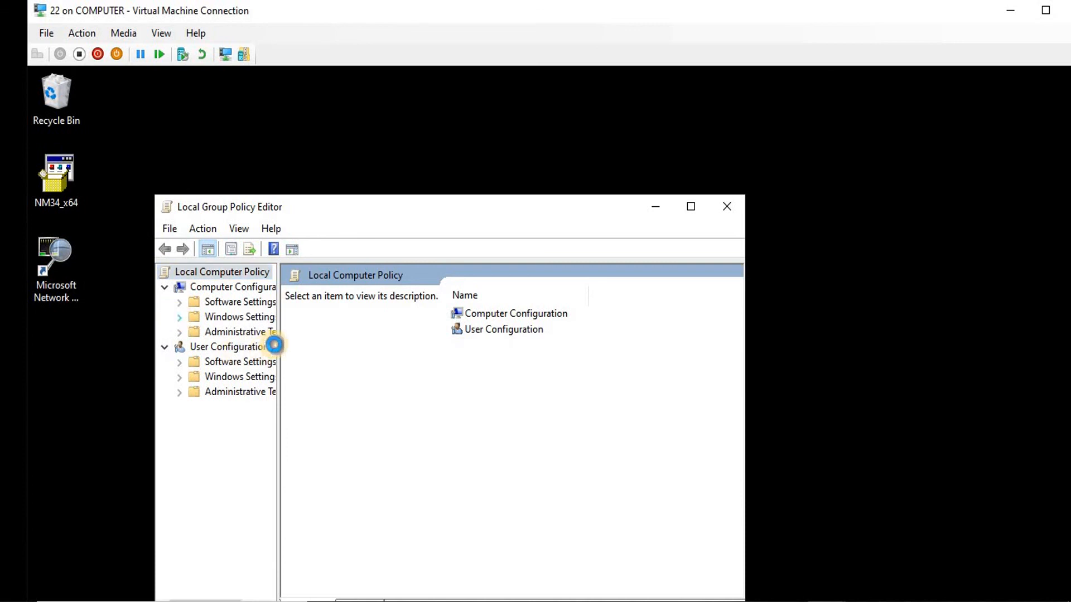
drag(278, 343, 361, 360)
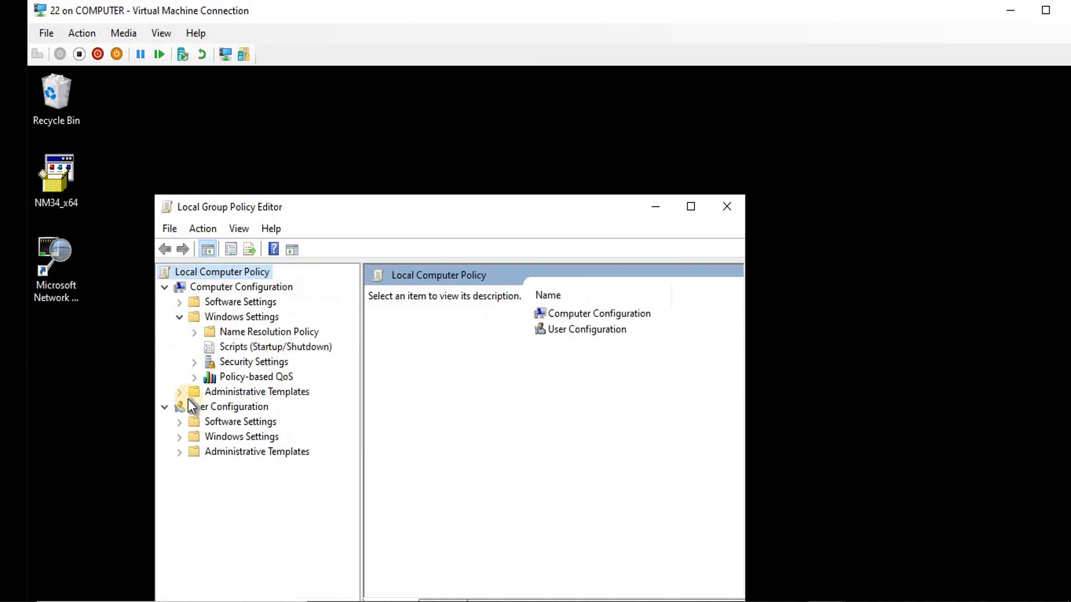
click(194, 362)
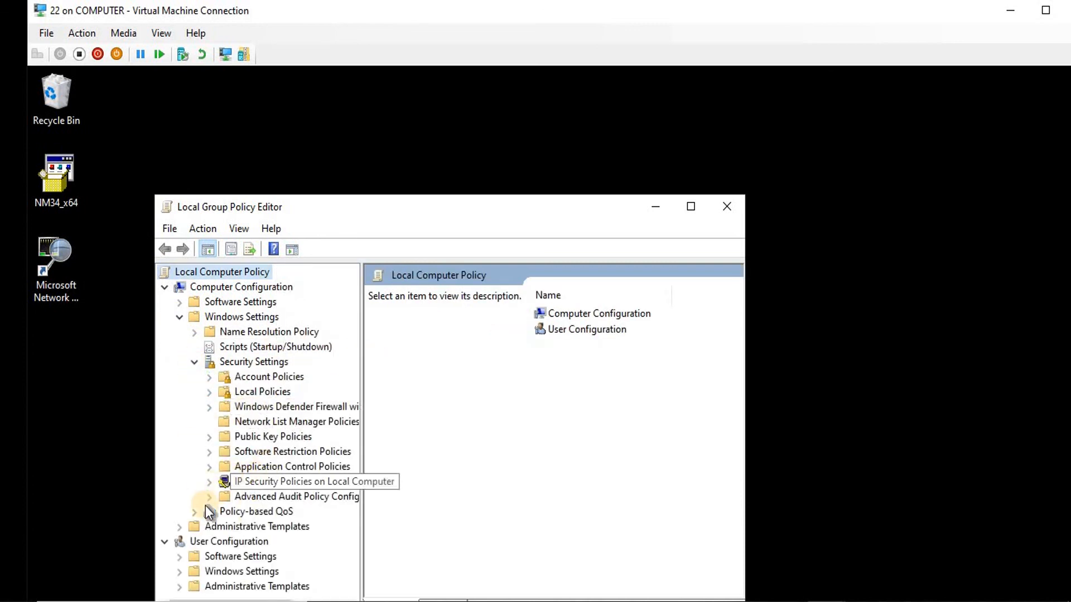
click(277, 481)
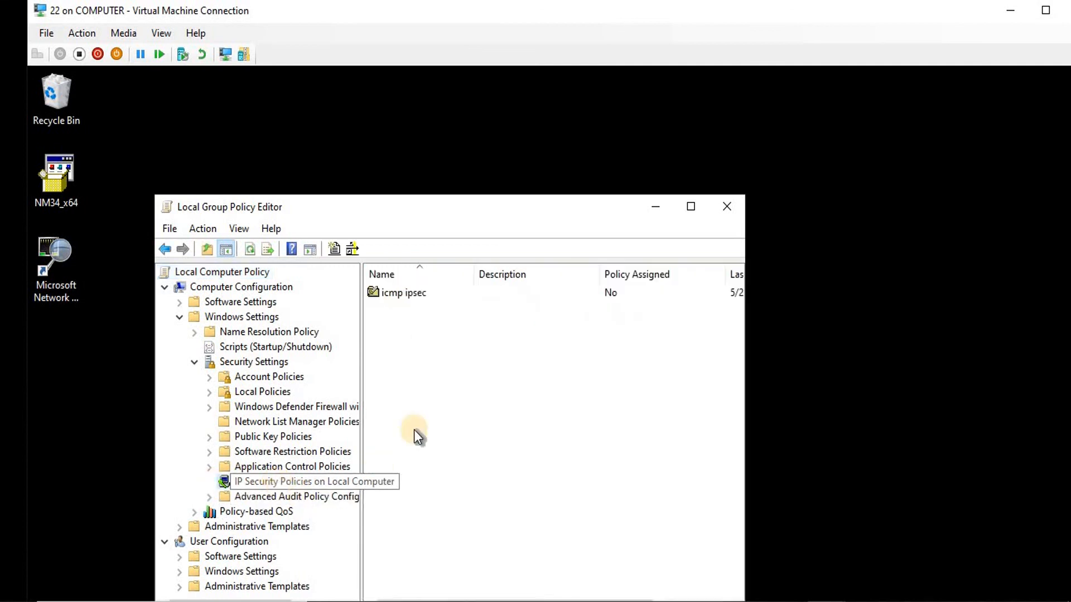
right_click(412, 297)
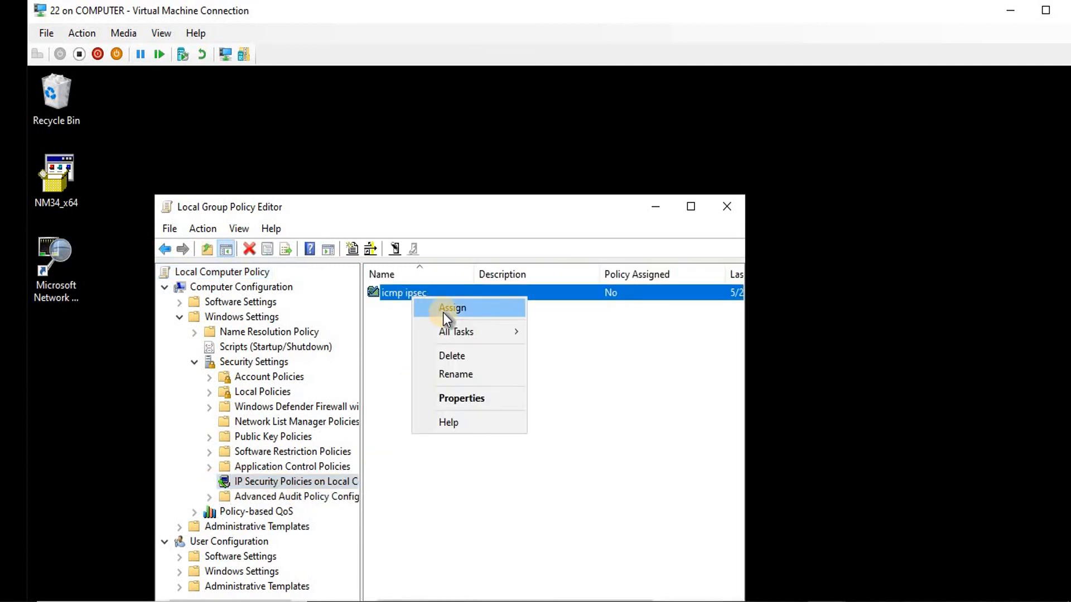
click(443, 309)
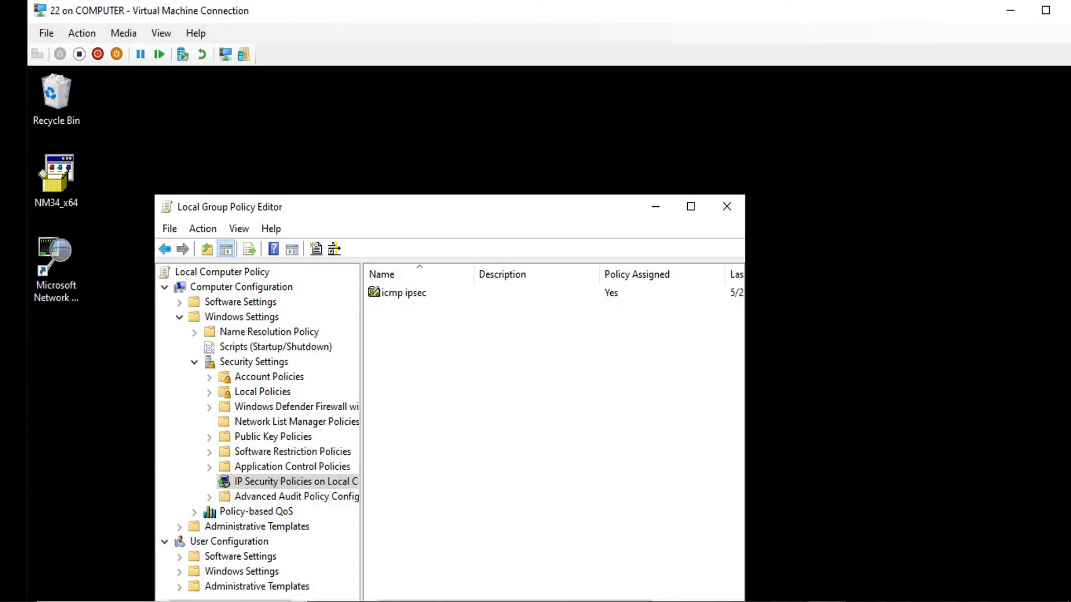
click(826, 601)
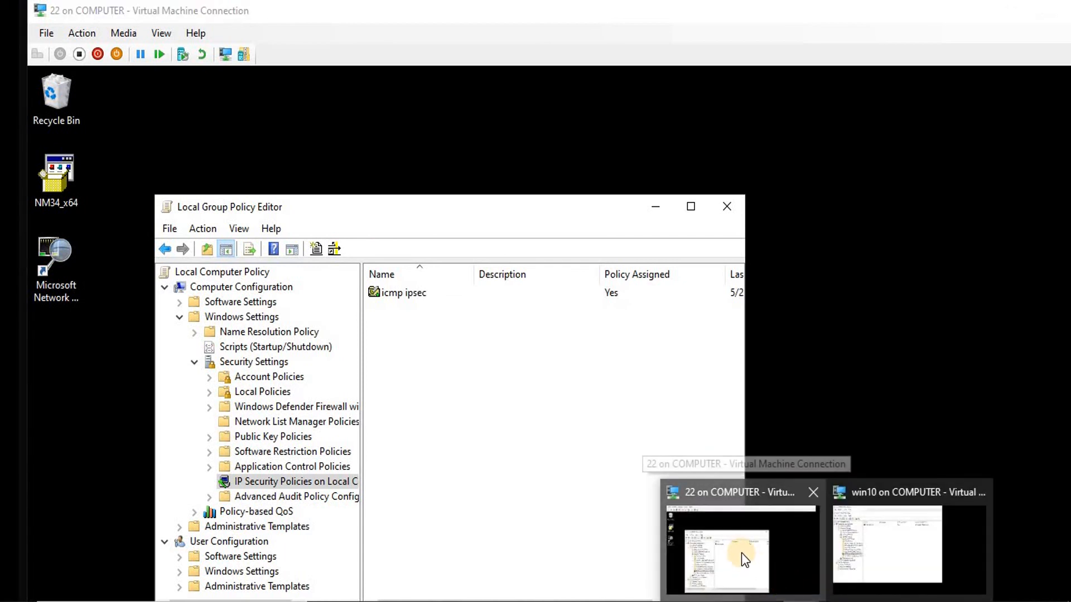
click(742, 554)
From a new administrator cmd window, ping 192.168.200.2
click(495, 142)
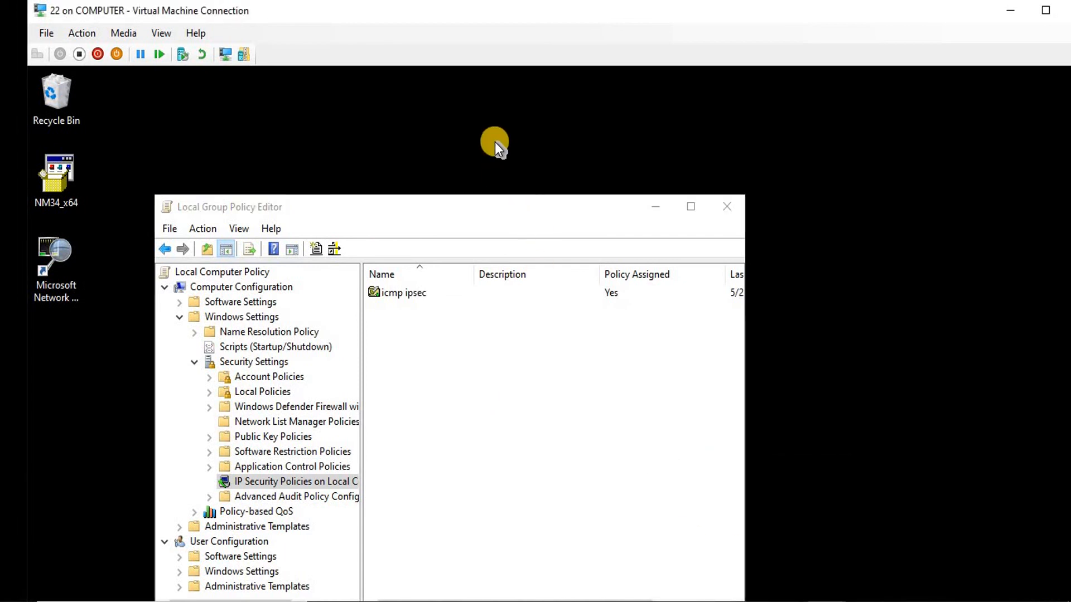
key(super+r)
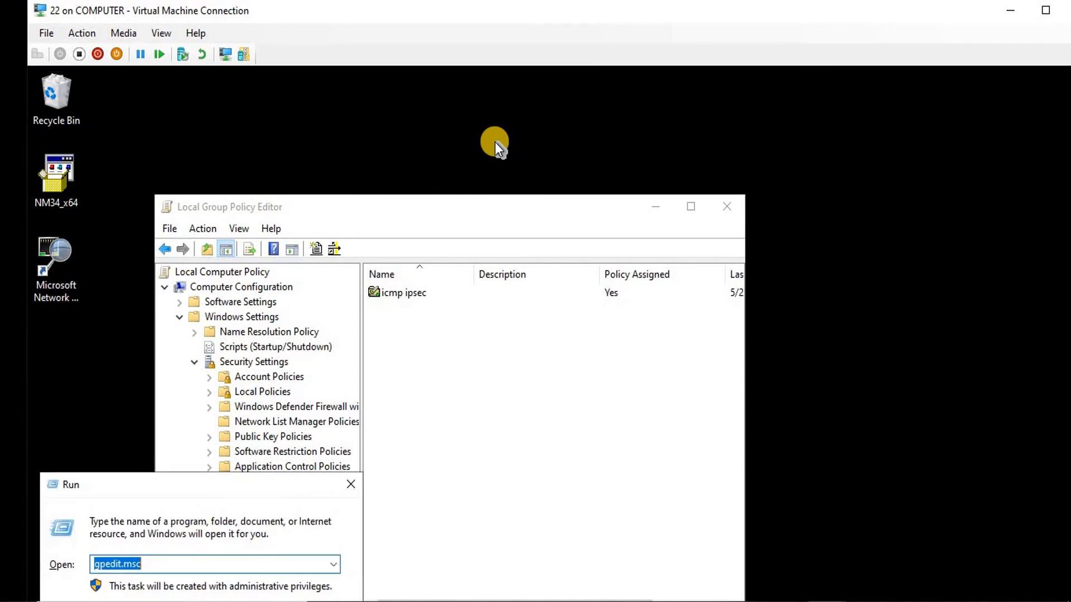
text(cmd)
key(Return)
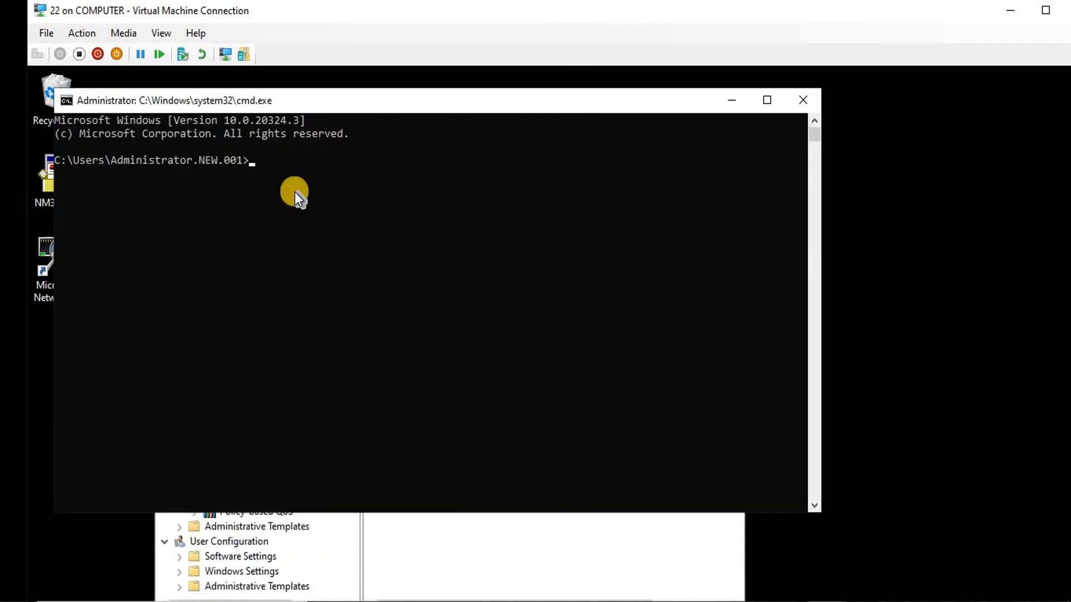
text(ping 192.168.200.2)
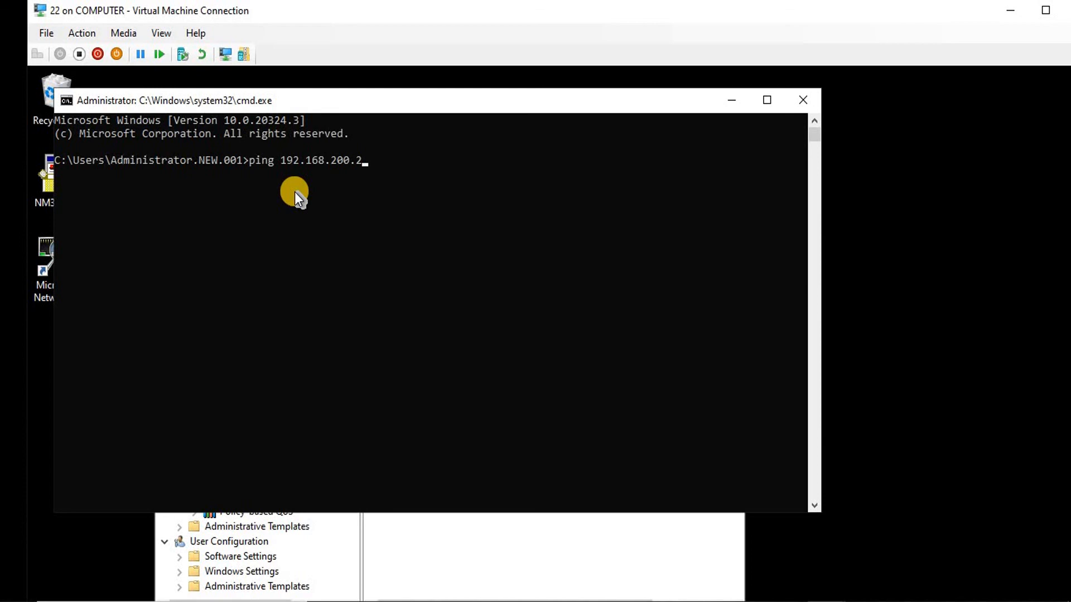
key(Return)
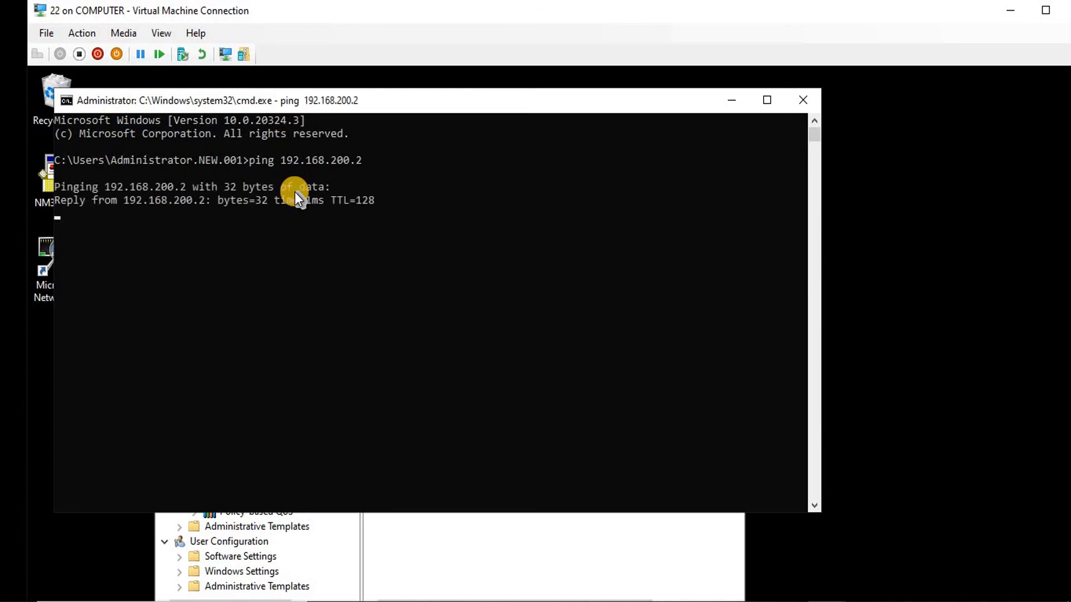